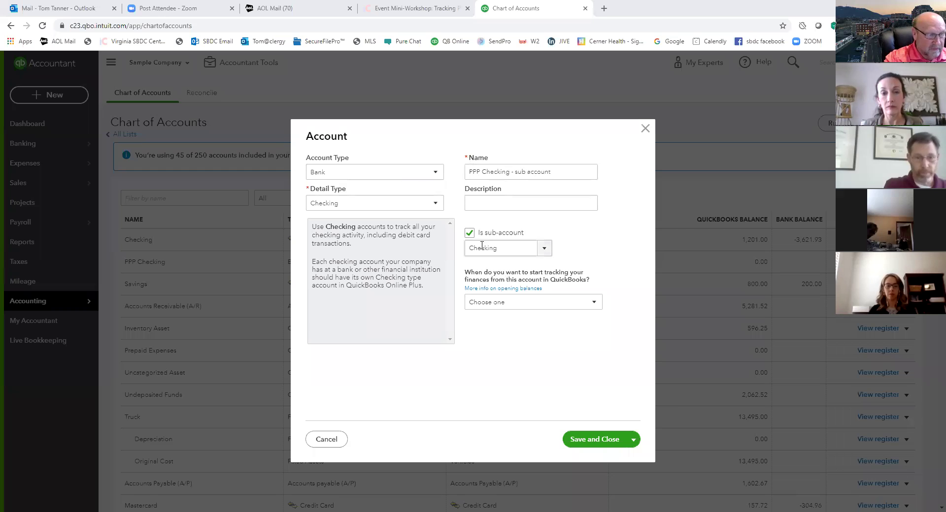
# - Save the PPP Checking - sub account under Checking and enlarge the browser page's display
pyautogui.click(593, 440)
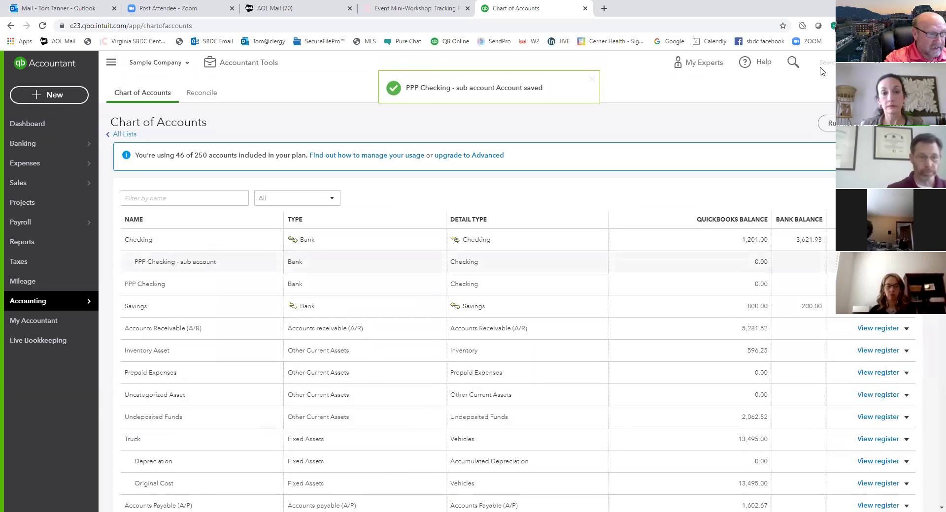
pyautogui.click(937, 26)
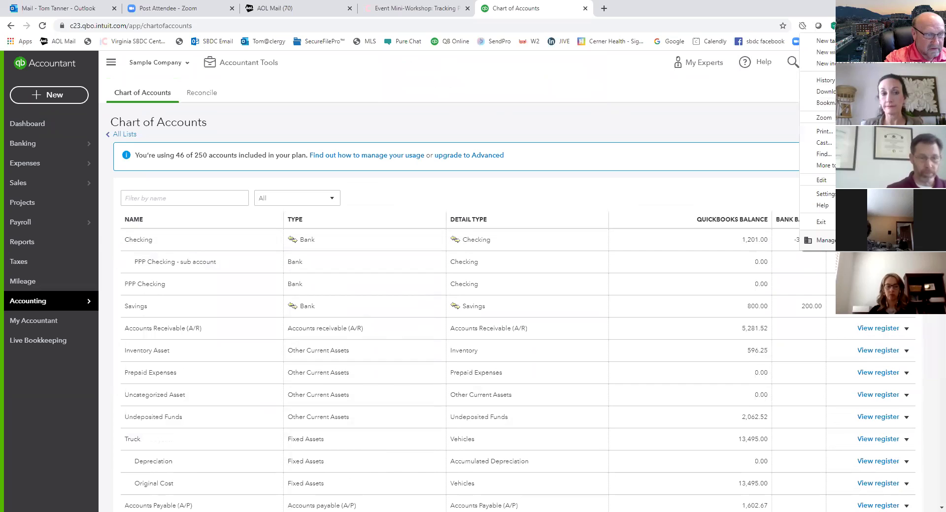
pyautogui.click(909, 118)
pyautogui.click(909, 117)
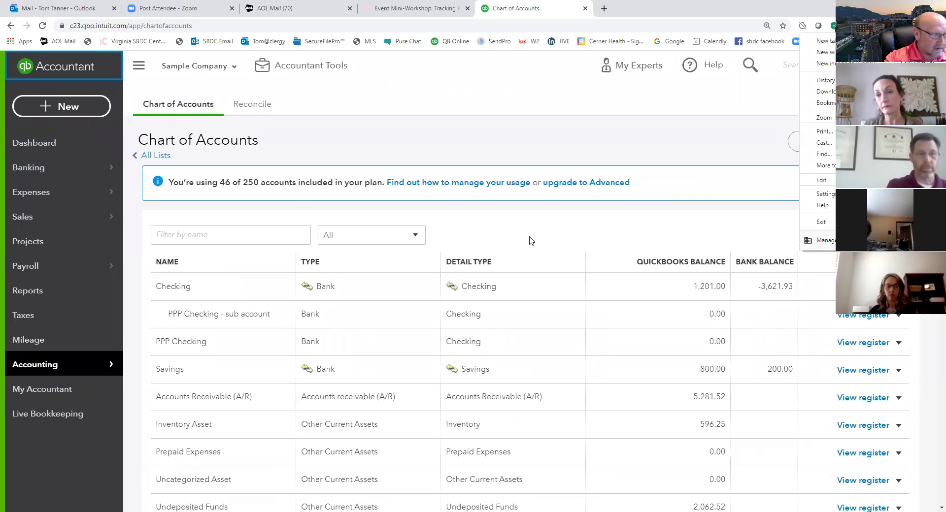
pyautogui.click(206, 300)
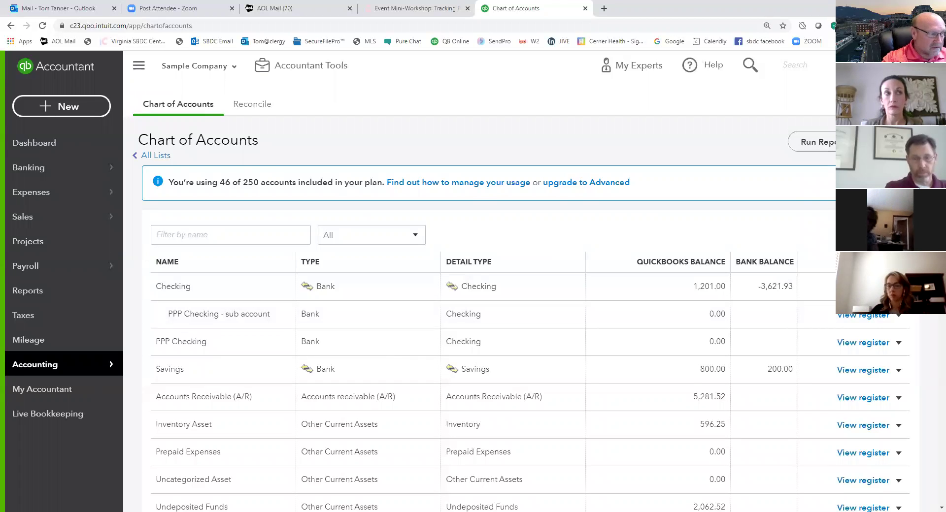
# - Create a Long Term Liabilities account with detail type Notes Payable, named PPP Loan, and save it
pyautogui.click(882, 142)
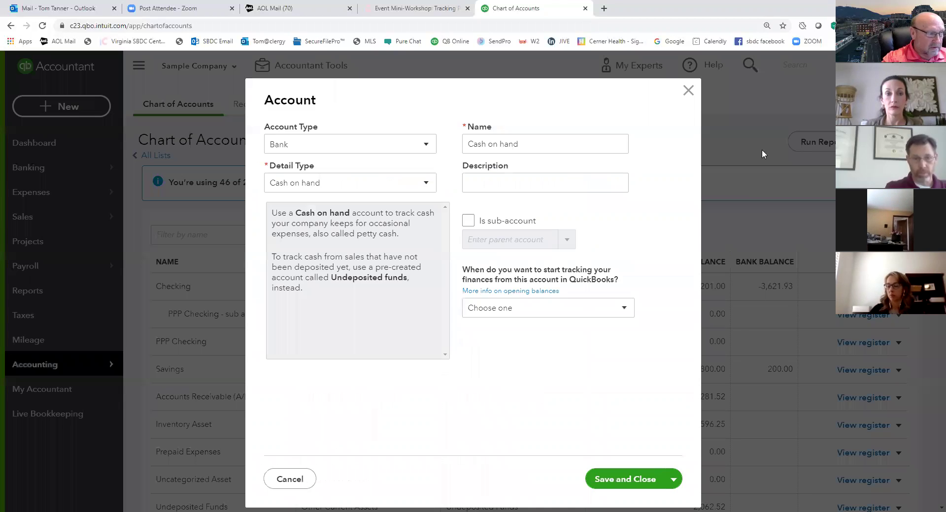
pyautogui.click(427, 146)
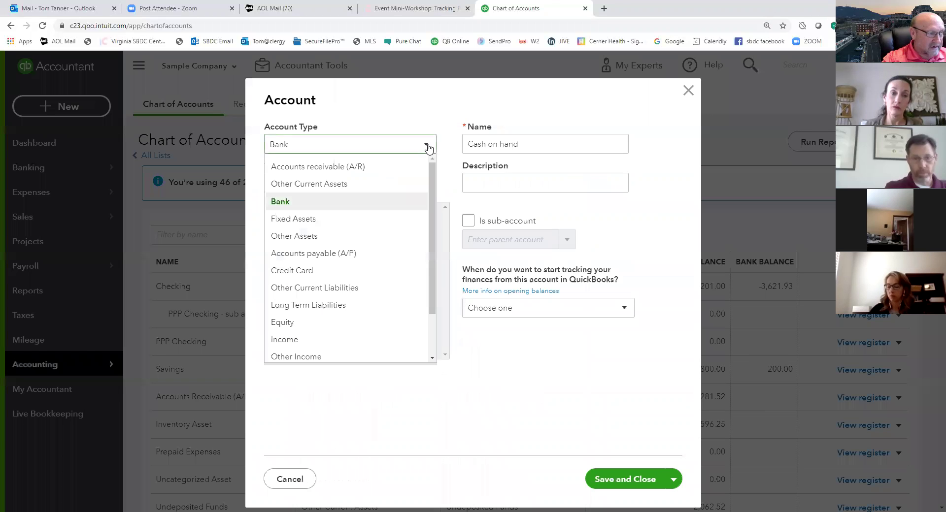
pyautogui.click(334, 306)
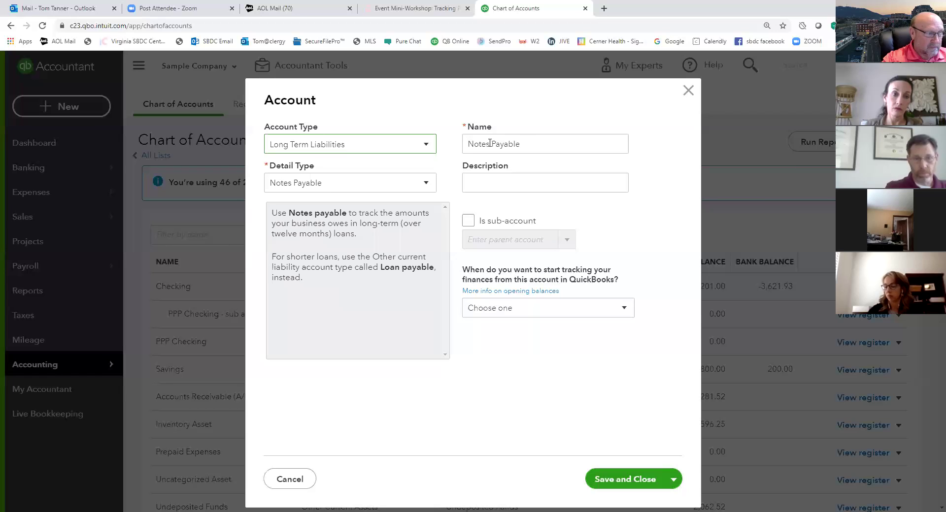
pyautogui.tripleClick(526, 140)
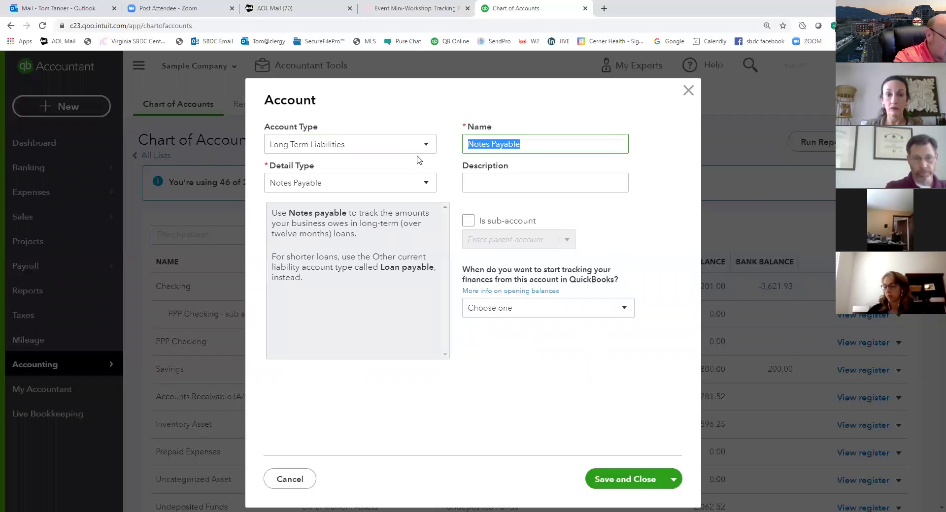
pyautogui.write('PPP Loan')
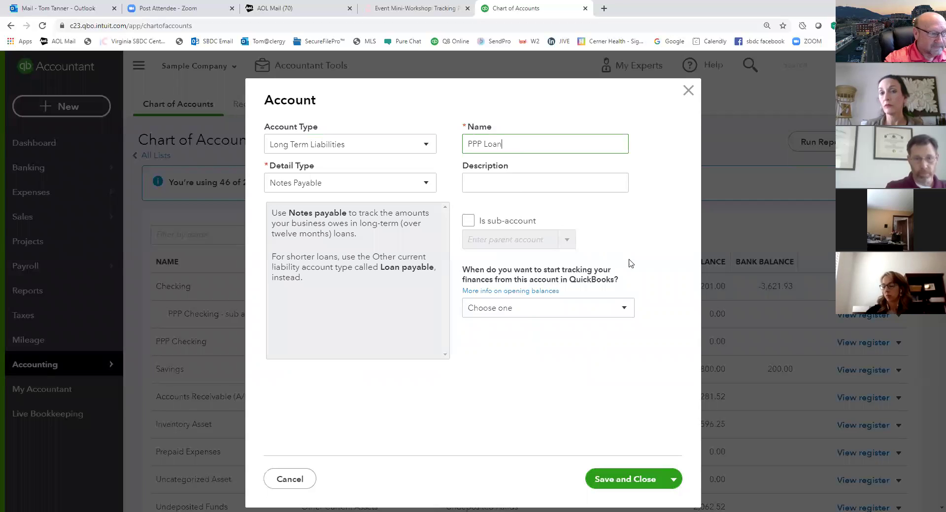
pyautogui.click(612, 481)
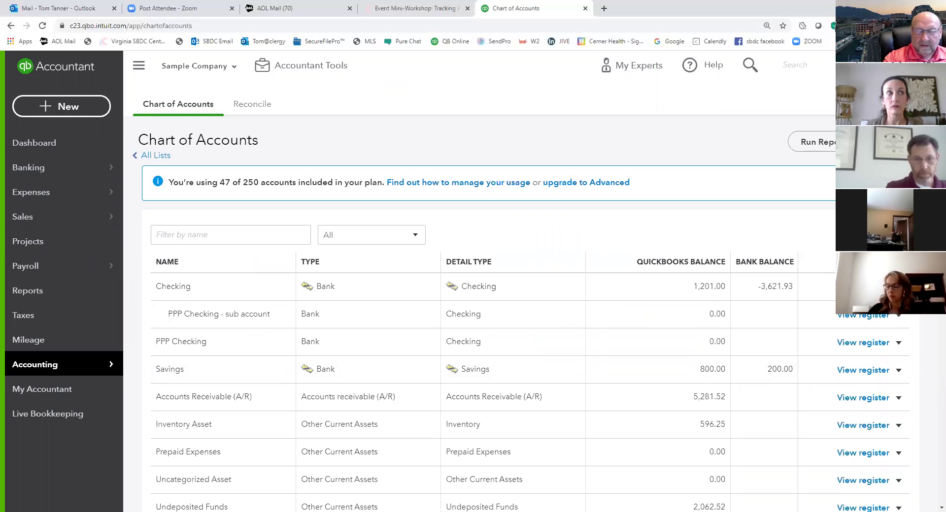
# - Create an Other Income account with detail type Other Miscellaneous Income, named PPP Loan Forgiveness, and save it
pyautogui.click(879, 142)
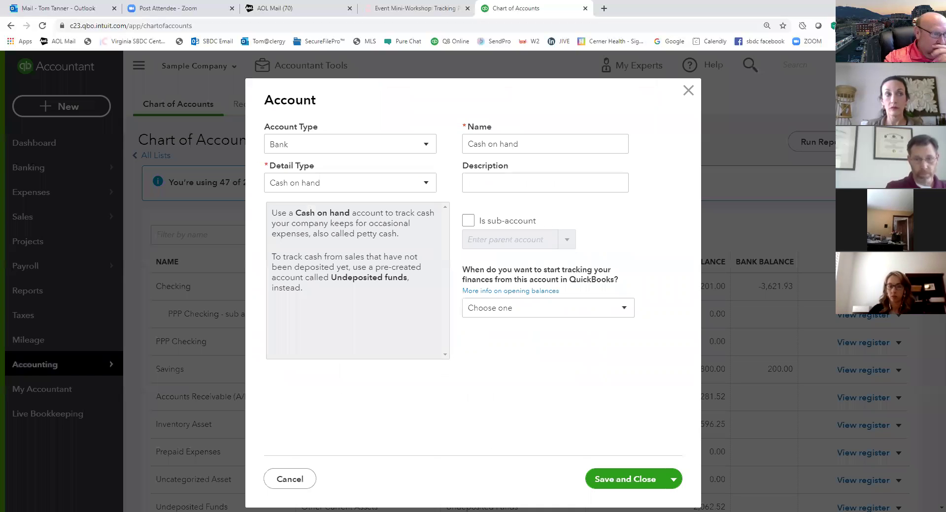
pyautogui.click(426, 144)
pyautogui.scroll(-2, 421, 281)
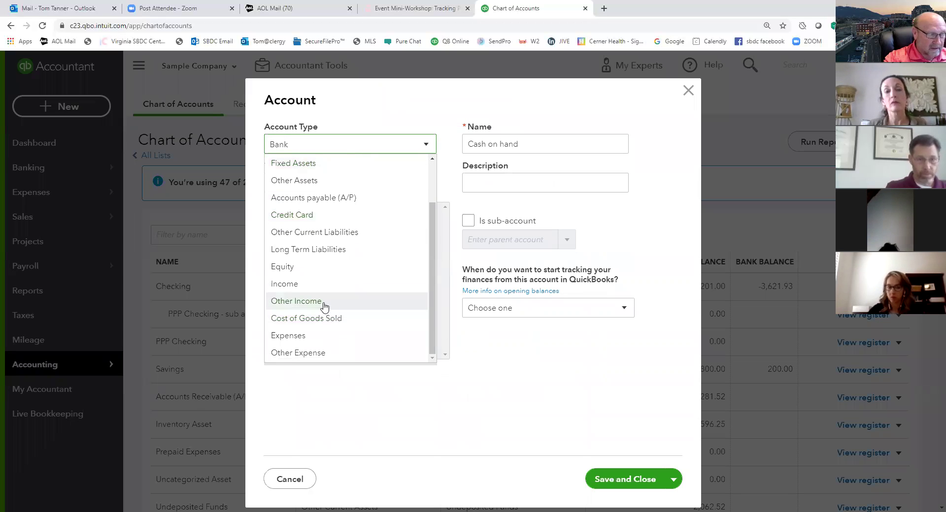
pyautogui.click(324, 306)
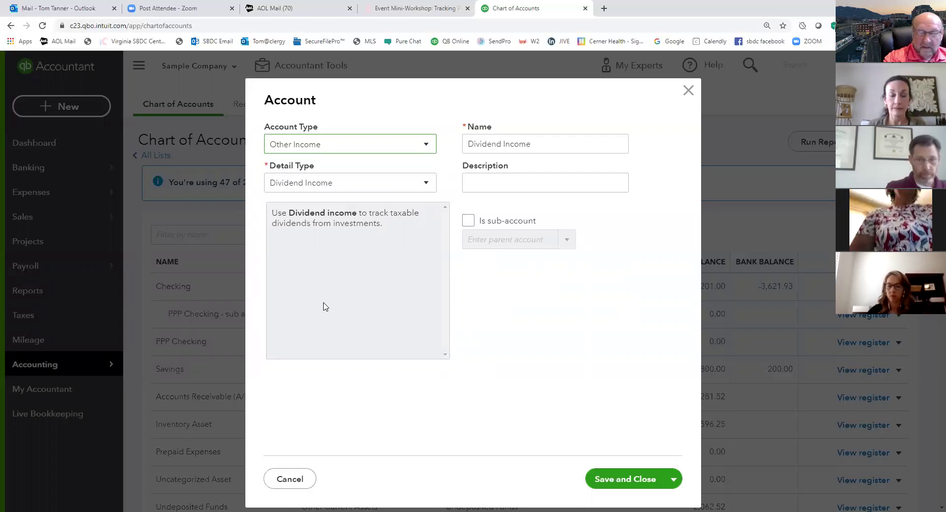
pyautogui.click(416, 188)
pyautogui.click(333, 257)
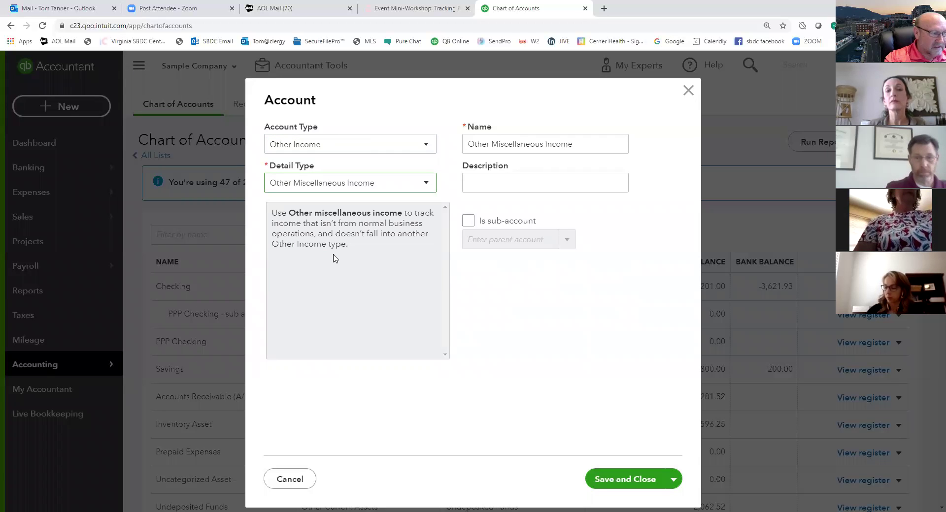
pyautogui.tripleClick(589, 143)
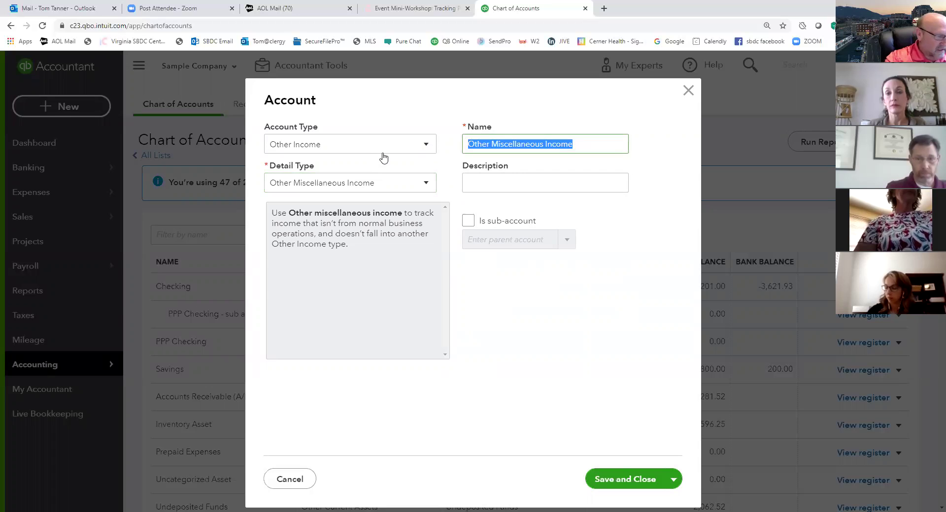
pyautogui.write('PPP L')
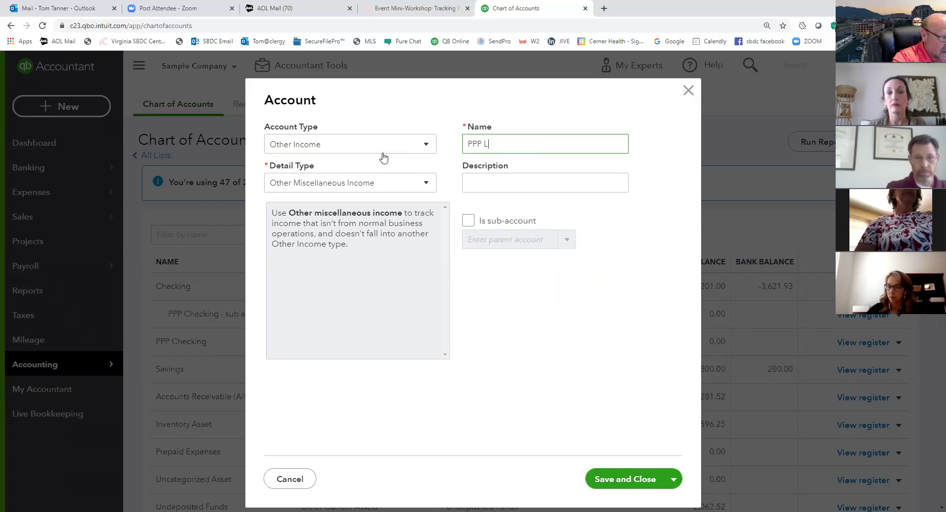
pyautogui.write('oan Forgiveness')
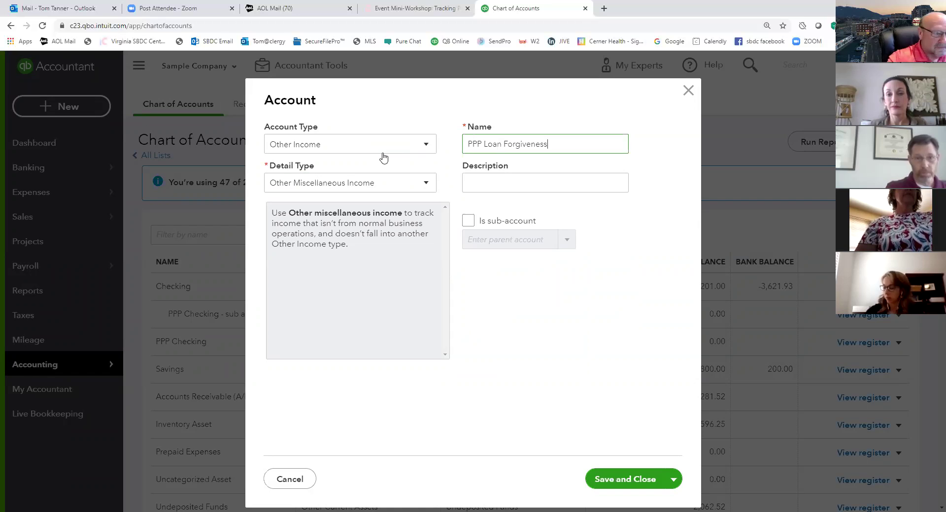
pyautogui.click(634, 488)
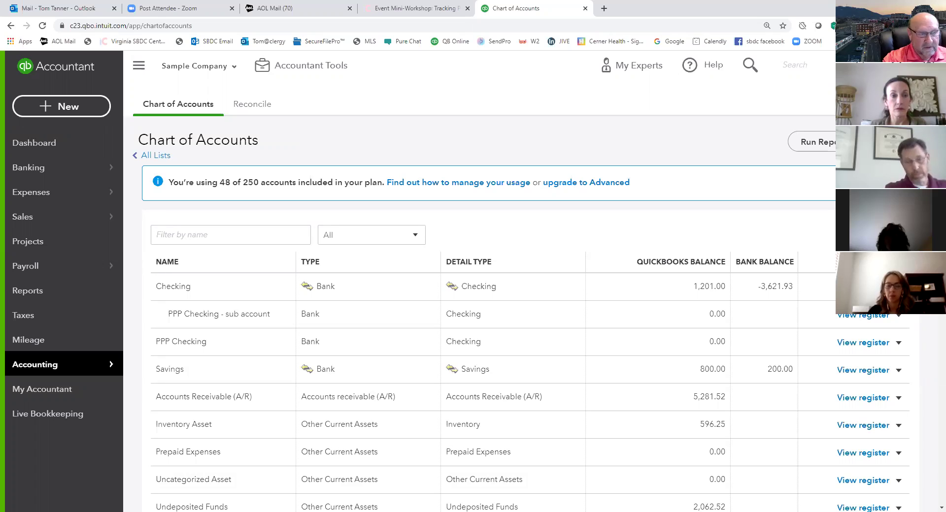
# - Turn on class tracking and location tracking in the company's advanced account settings and save the Categories changes
pyautogui.click(882, 65)
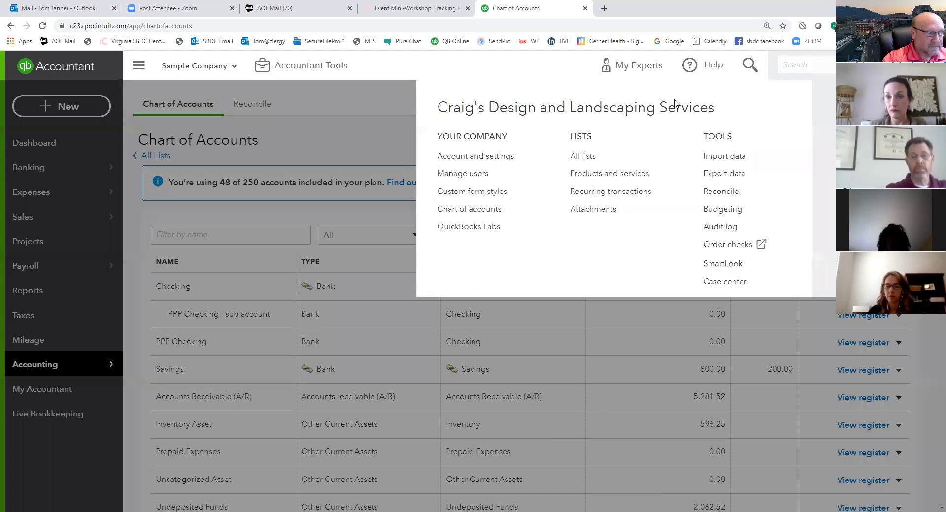
pyautogui.click(463, 162)
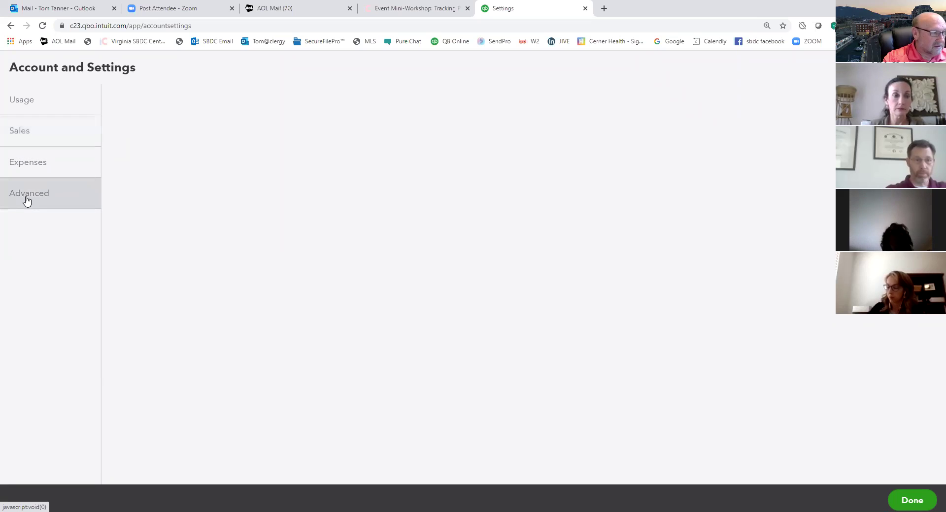
pyautogui.click(27, 200)
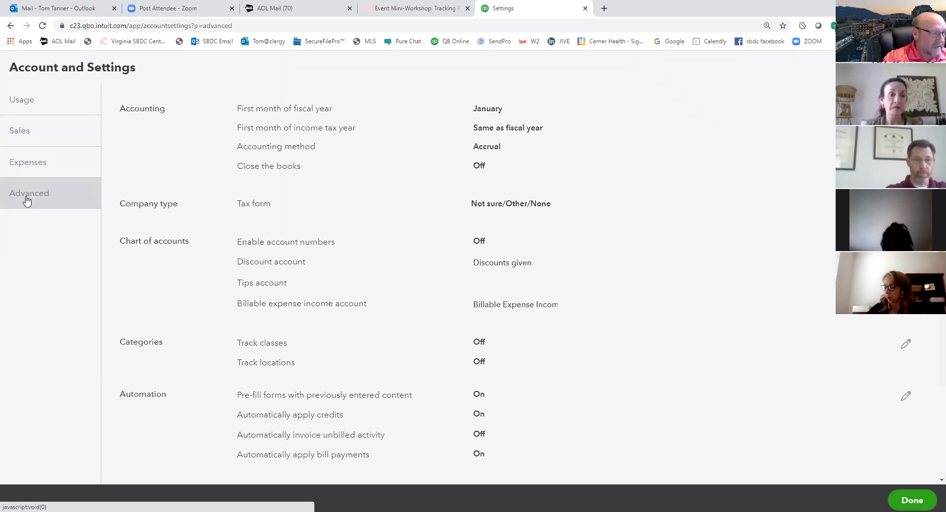
pyautogui.click(184, 355)
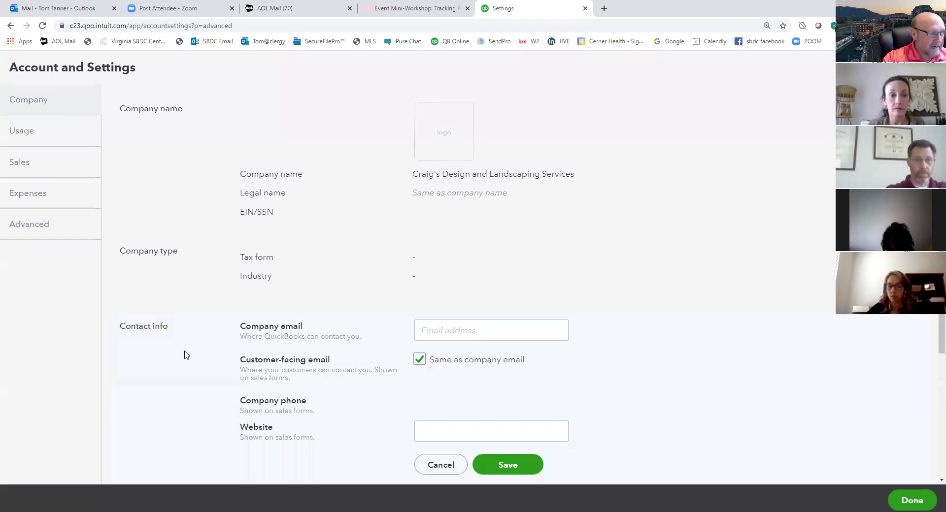
pyautogui.scroll(-4, 215, 334)
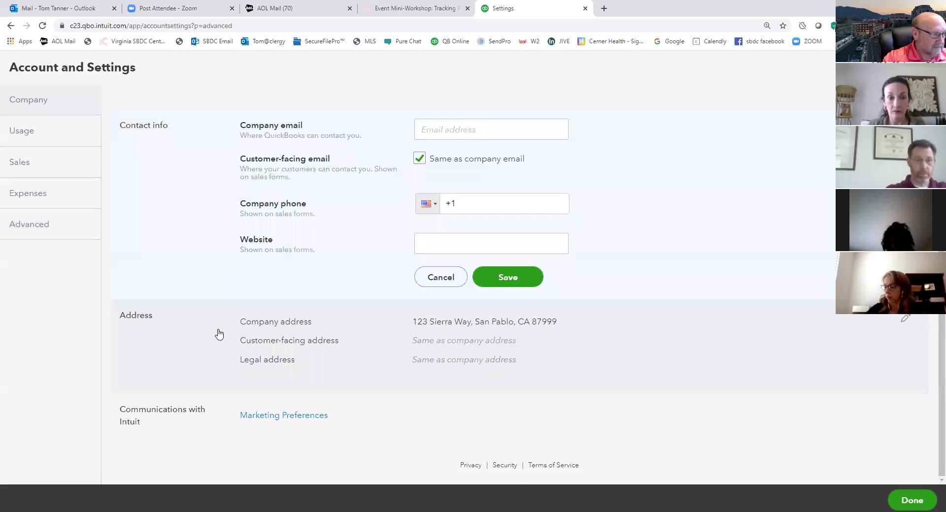
pyautogui.click(31, 231)
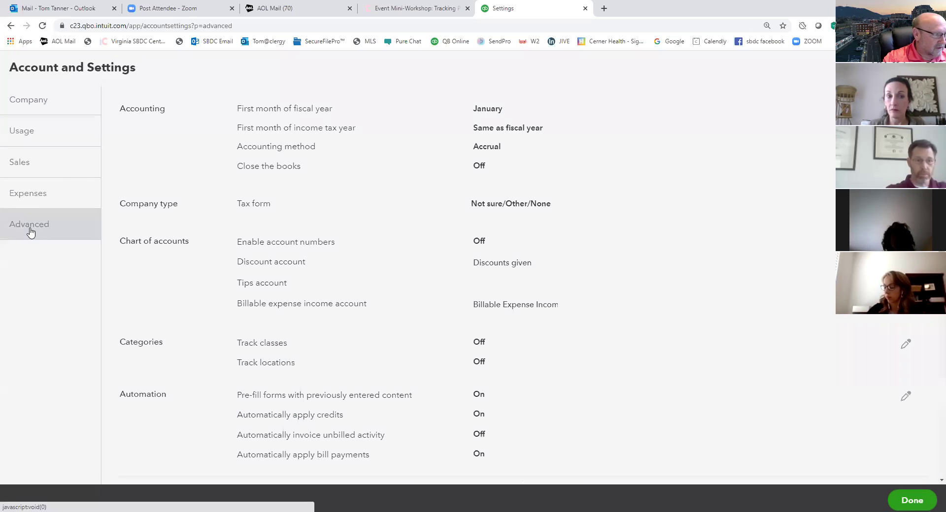
pyautogui.click(191, 343)
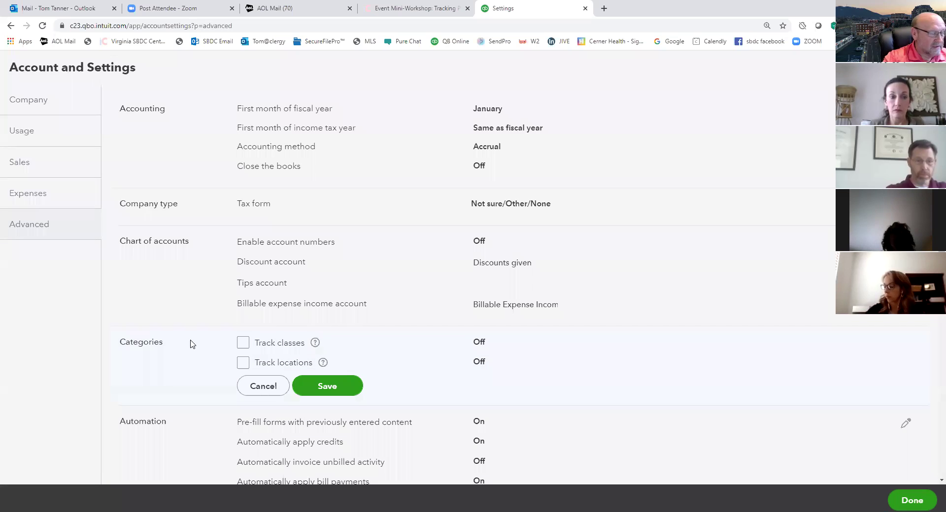
pyautogui.click(243, 344)
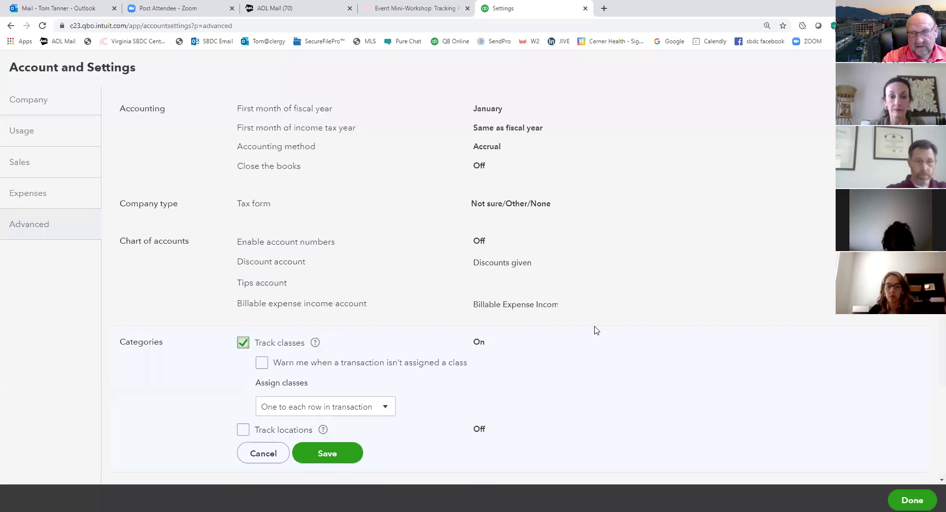
pyautogui.scroll(-1, 596, 330)
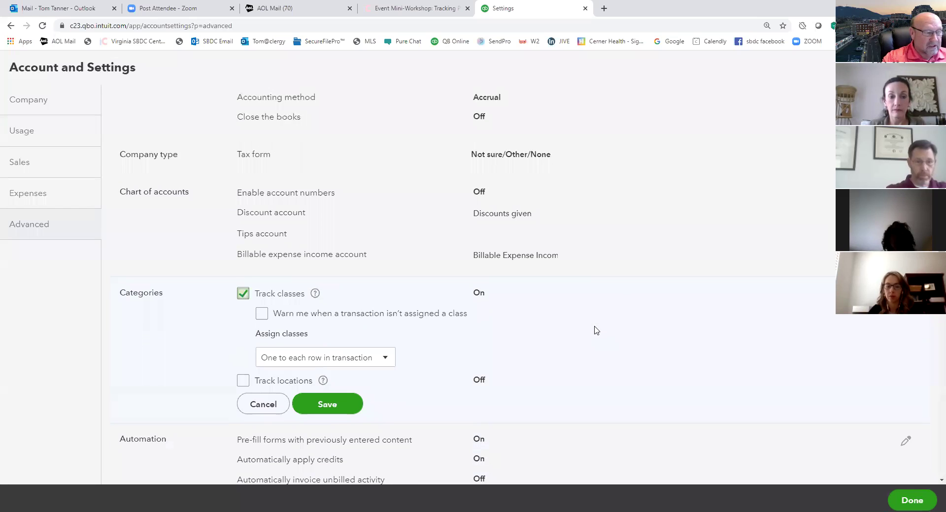
pyautogui.scroll(-1, 596, 330)
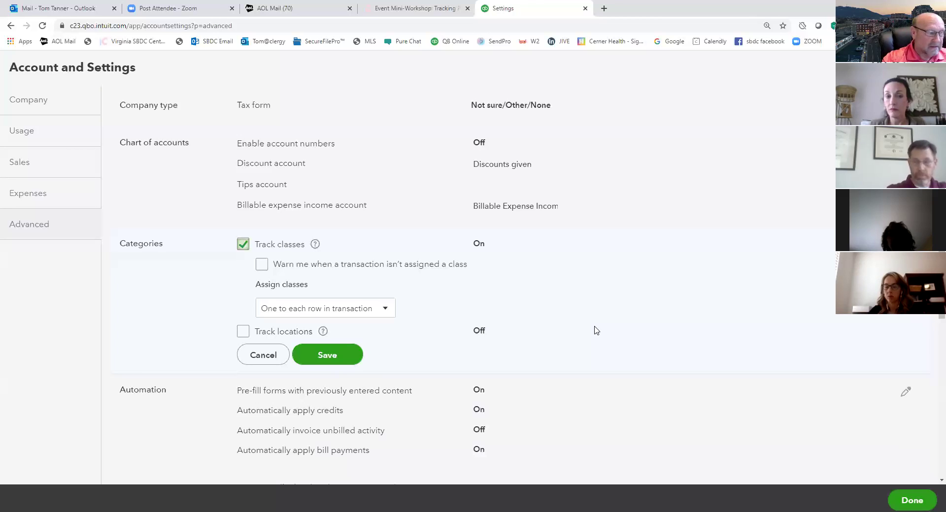
pyautogui.click(243, 333)
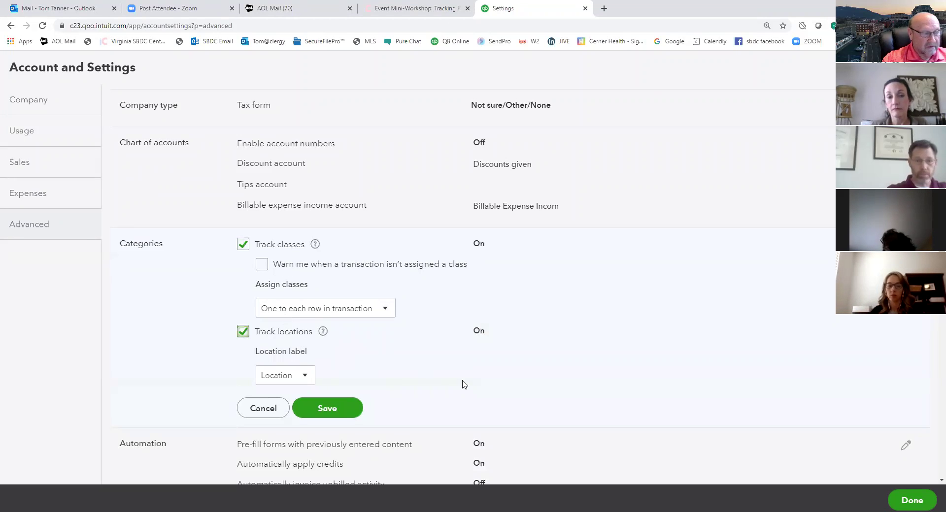
pyautogui.click(343, 410)
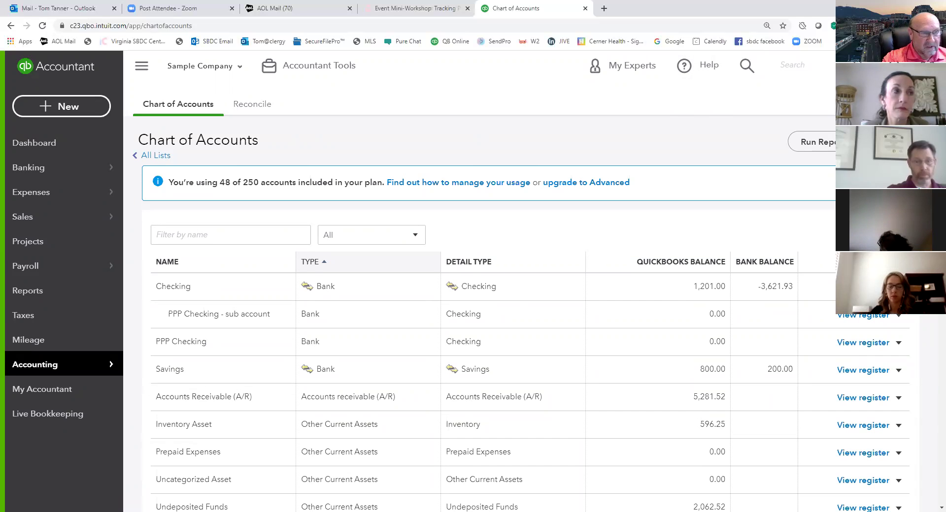
# - Add a class named PPP Loan to the company's Classes list and save it
pyautogui.click(881, 66)
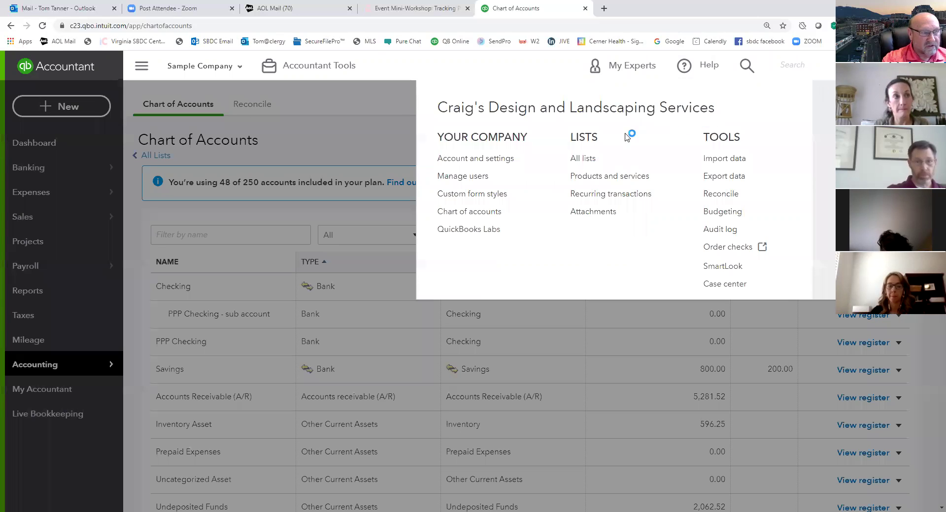
pyautogui.click(586, 159)
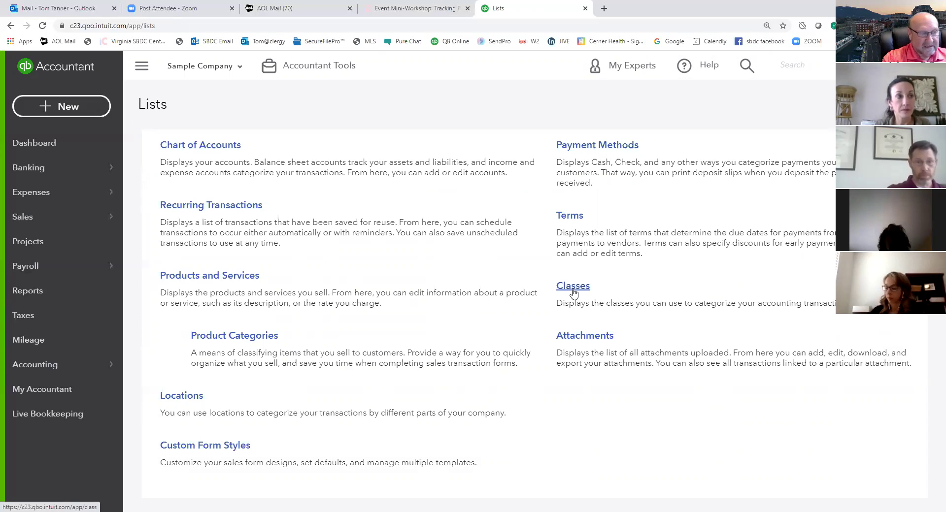
pyautogui.click(573, 293)
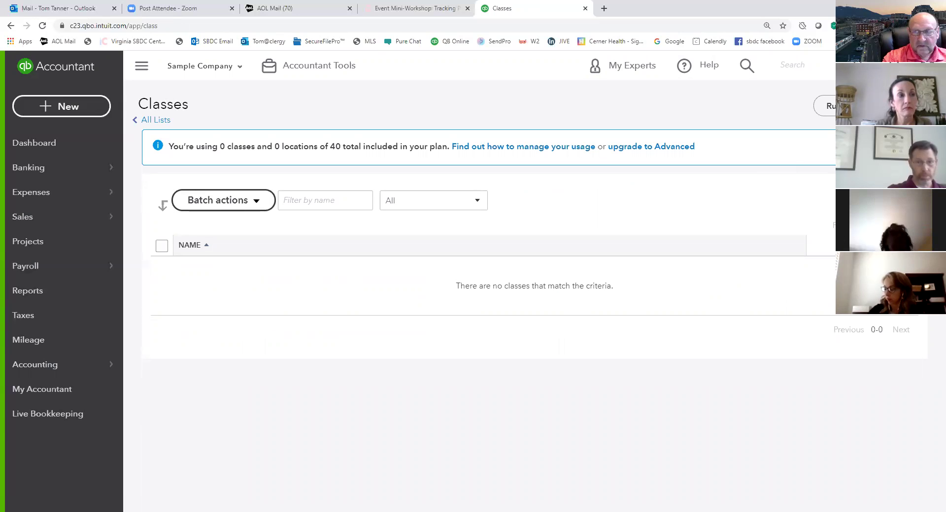
pyautogui.click(907, 106)
pyautogui.click(425, 259)
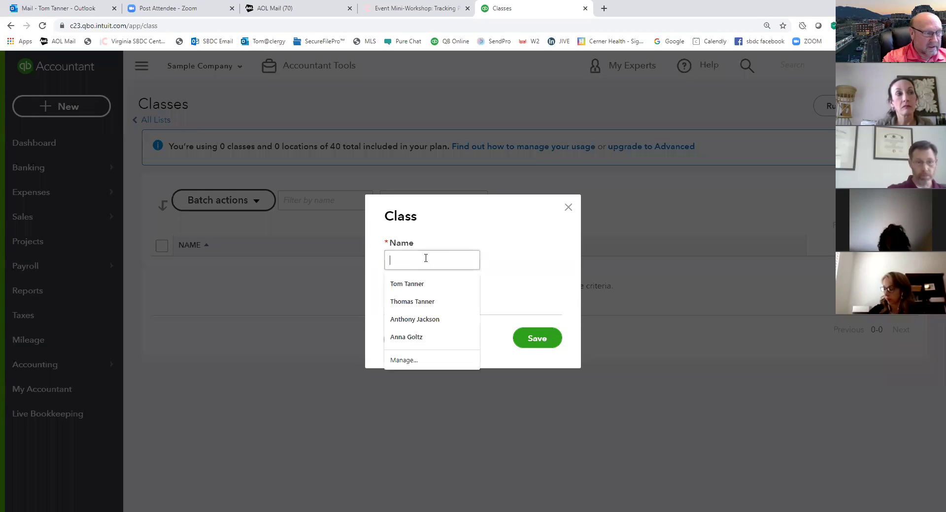
pyautogui.write('PPP')
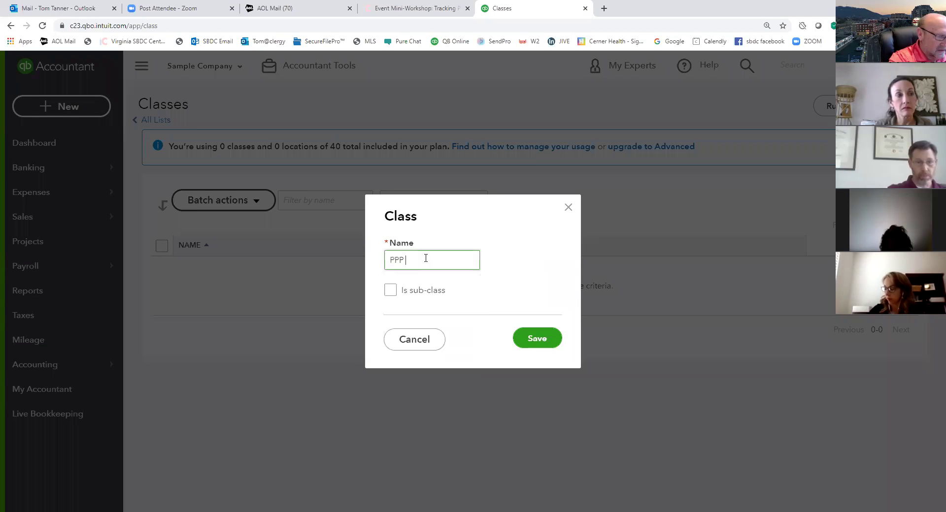
pyautogui.write(' Loan')
pyautogui.click(537, 338)
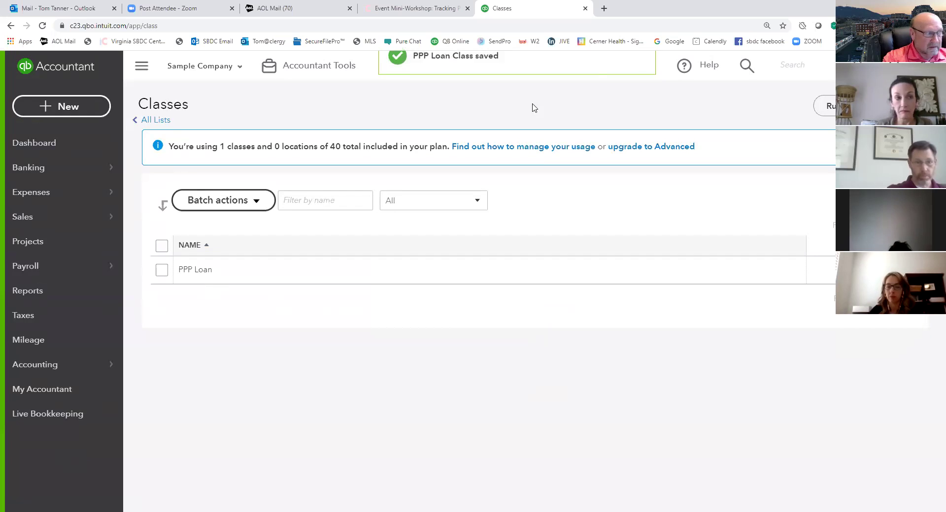
# - Add a location named PPP Loan to the company's Locations list and save it
pyautogui.click(170, 123)
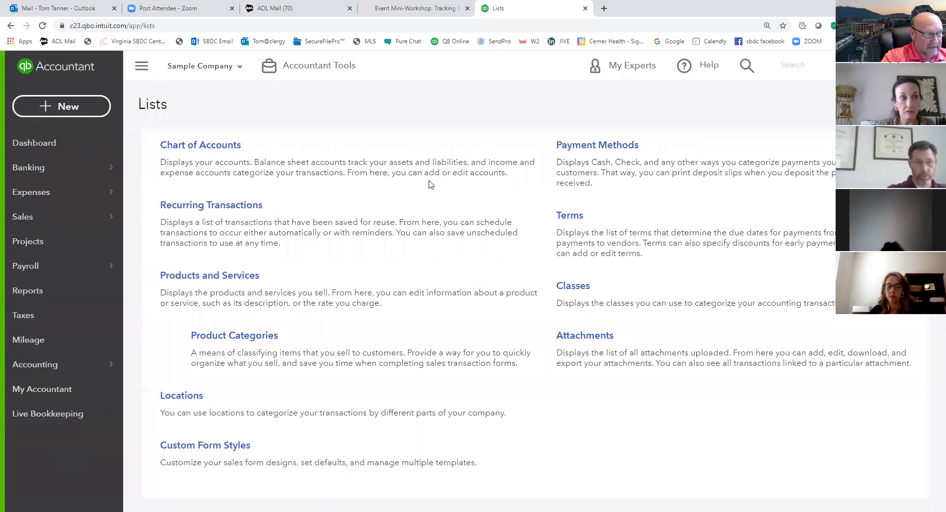
pyautogui.click(188, 396)
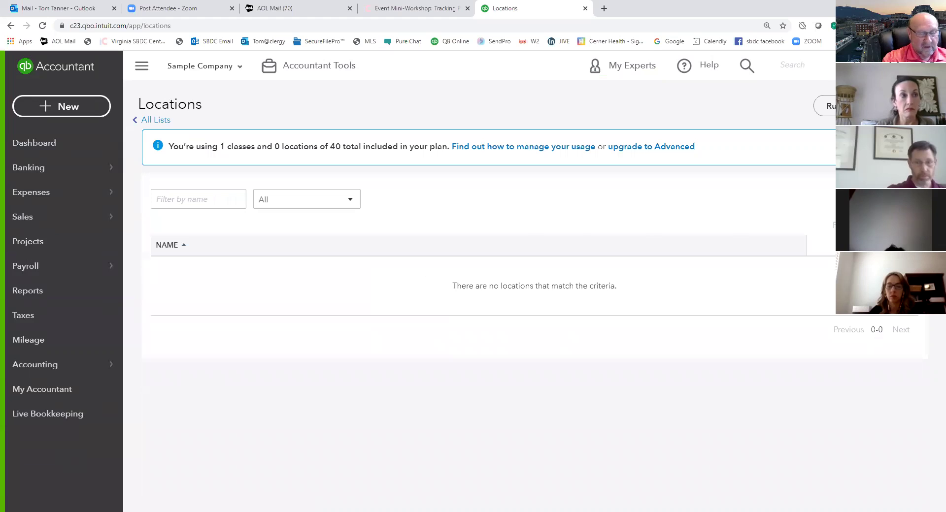
pyautogui.click(902, 106)
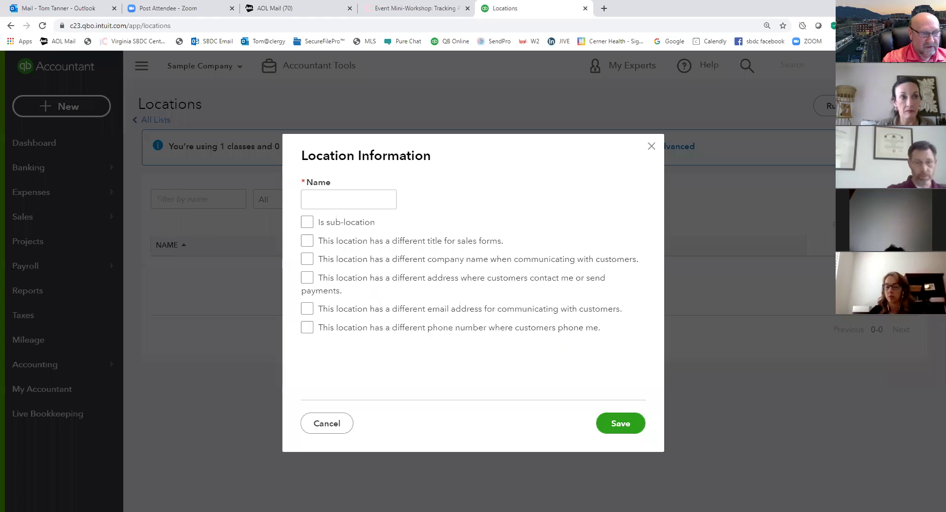
pyautogui.click(303, 199)
pyautogui.write('PPP Loan')
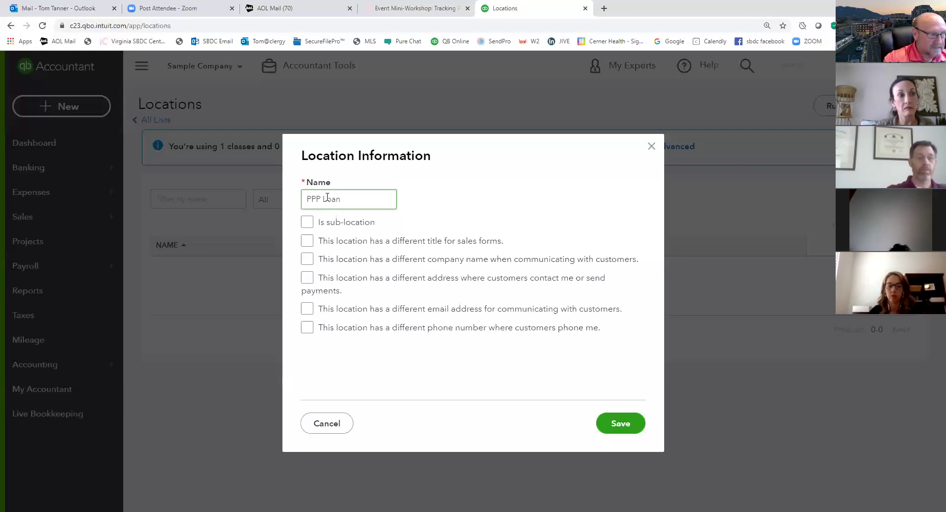
pyautogui.click(622, 423)
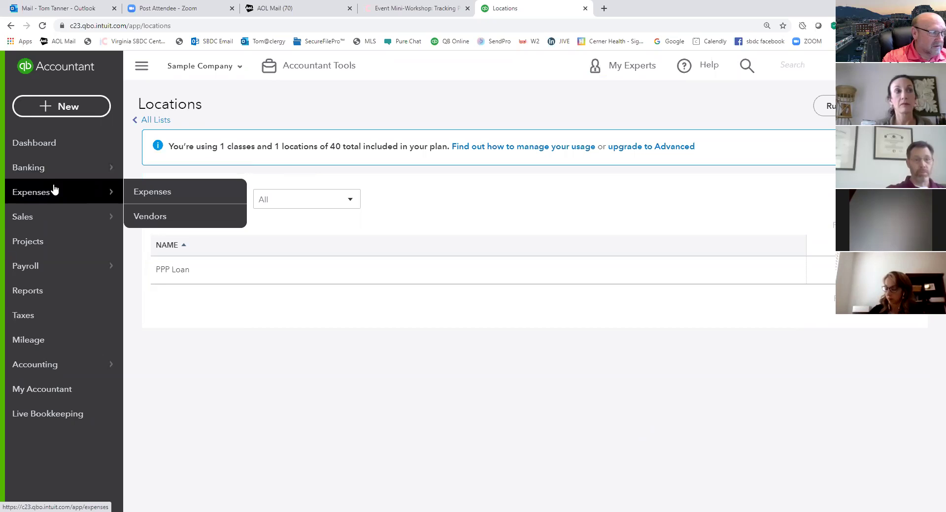
# - Start a new bank deposit into the Checking account
pyautogui.moveTo(81, 227)
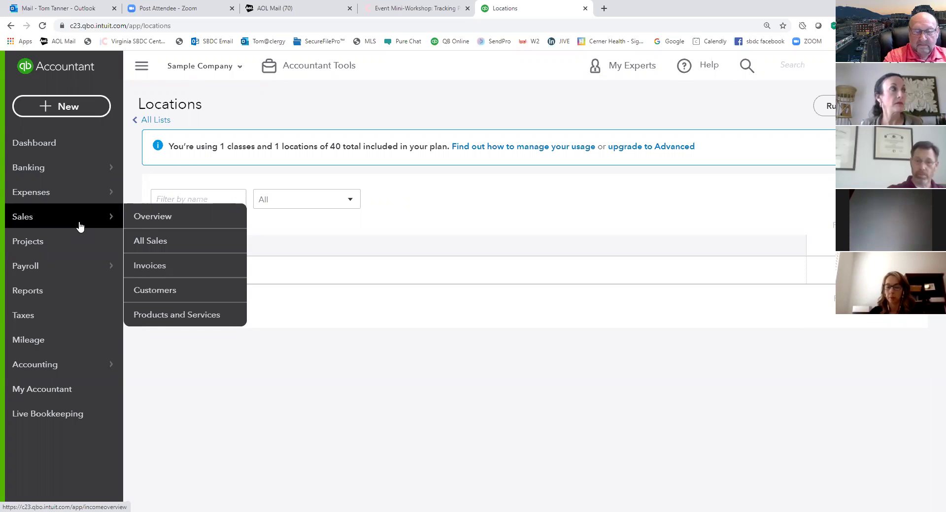
pyautogui.click(74, 114)
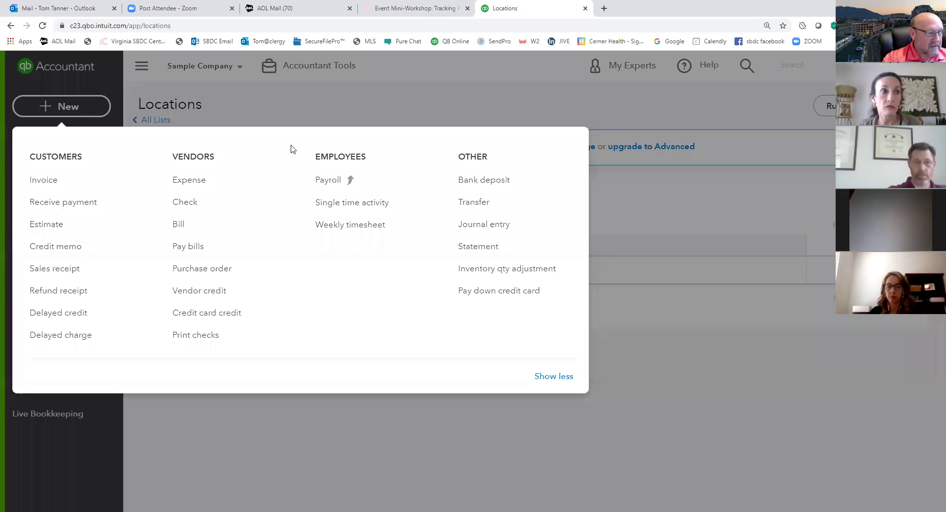
pyautogui.click(488, 181)
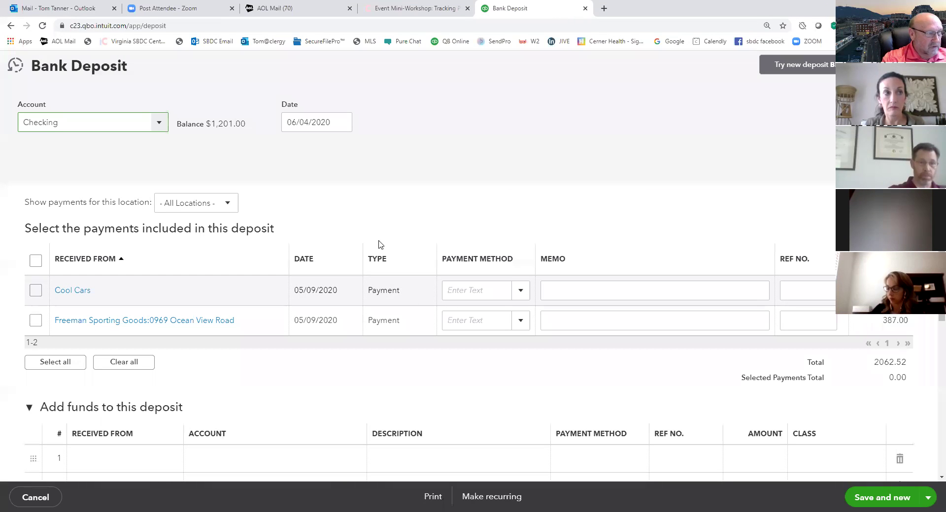
pyautogui.click(159, 124)
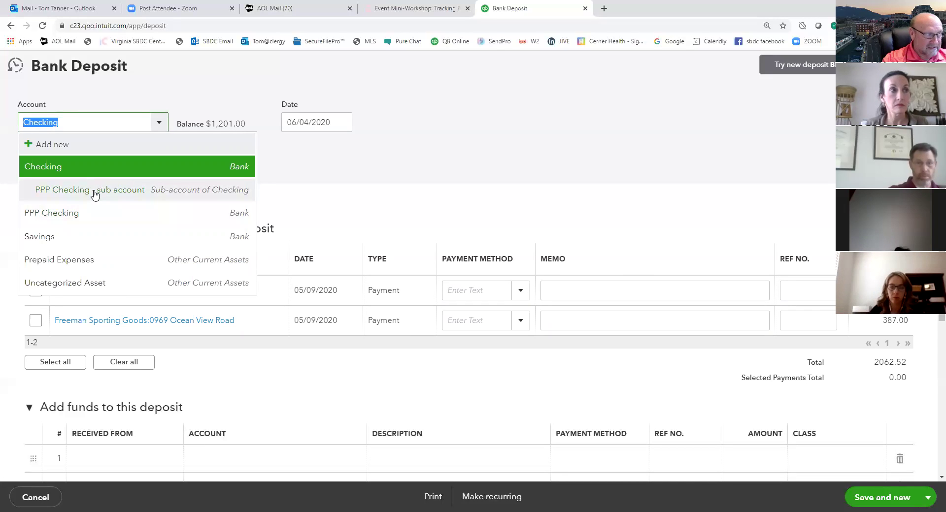
pyautogui.click(80, 168)
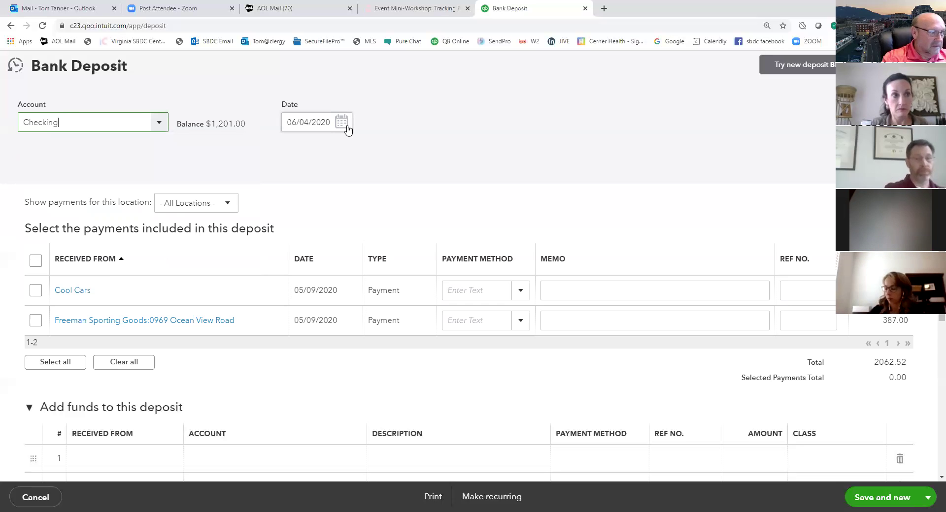
# - On the first added-funds line of the deposit, choose the PPP Loan liability account and enter the description PPP Loan
pyautogui.scroll(-2, 347, 129)
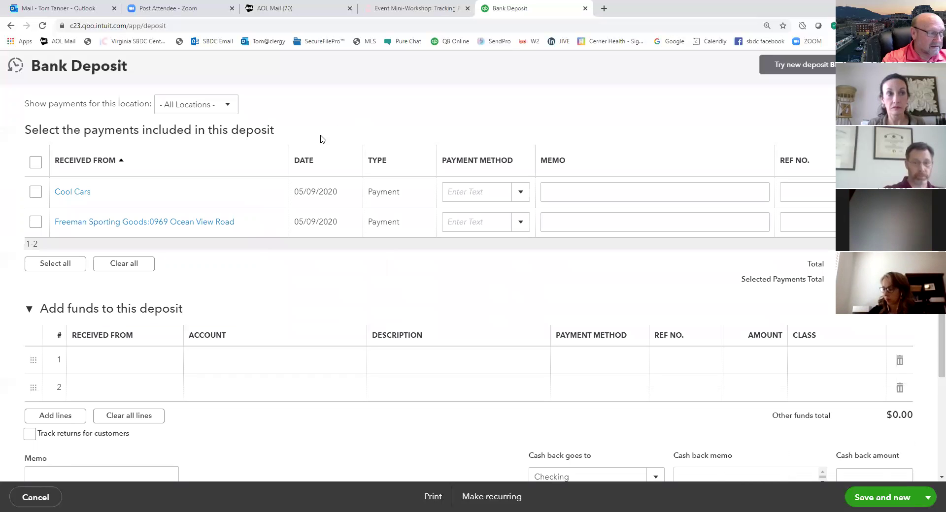
pyautogui.scroll(-1, 318, 148)
pyautogui.scroll(3, 320, 148)
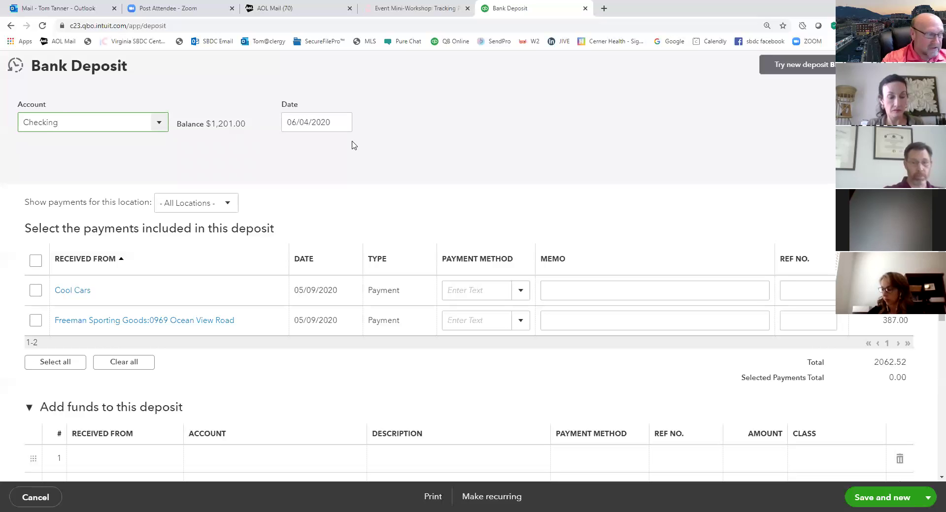
pyautogui.scroll(-1, 353, 147)
pyautogui.scroll(-5, 353, 146)
pyautogui.click(149, 214)
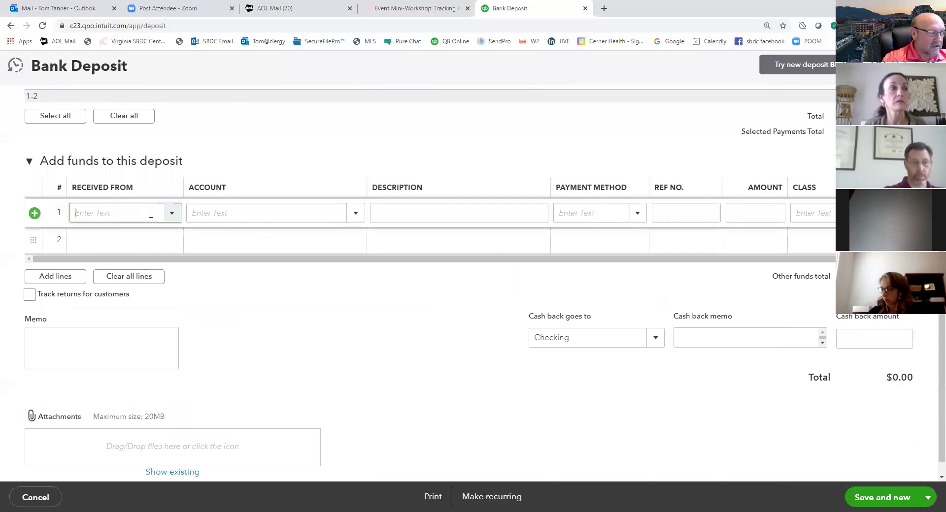
pyautogui.click(247, 211)
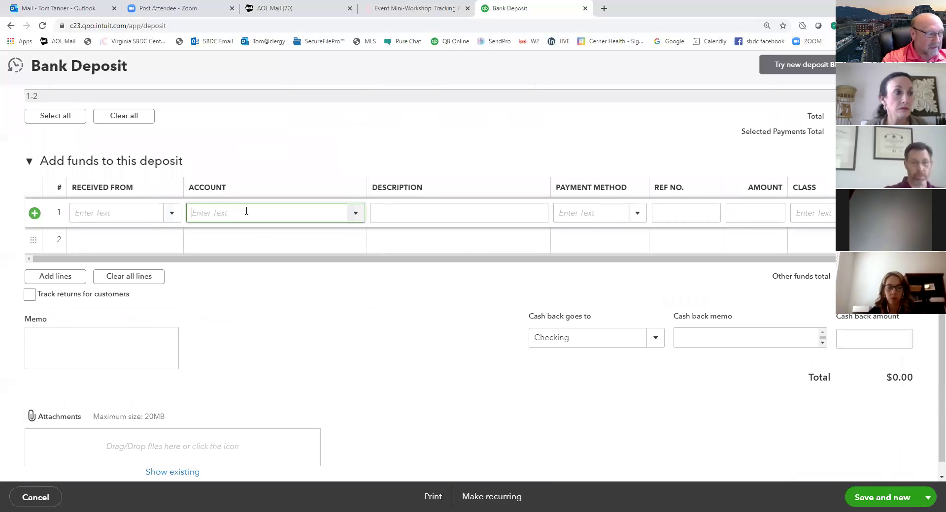
pyautogui.write('PPP')
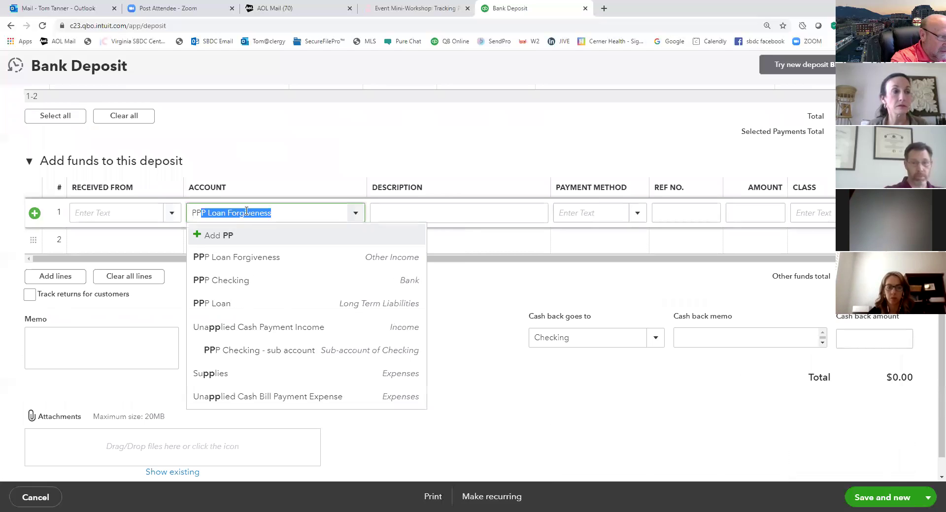
pyautogui.write(' L')
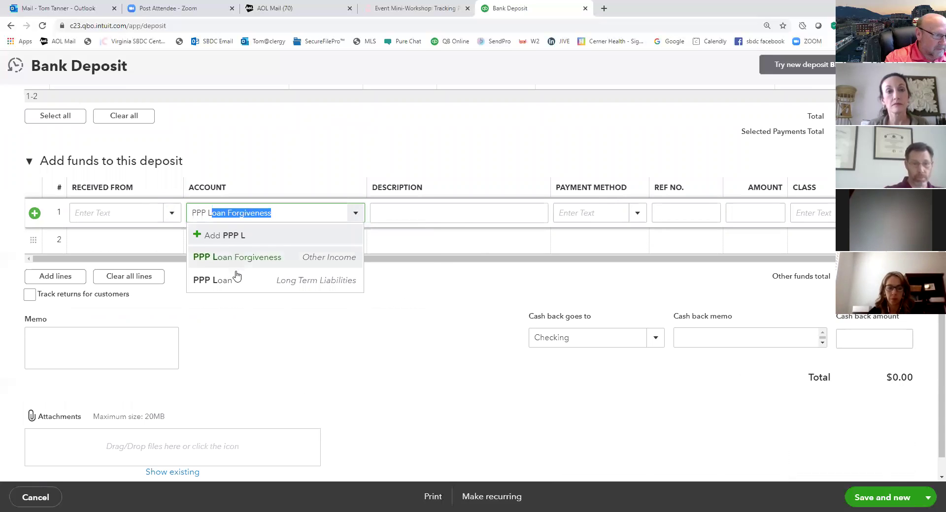
pyautogui.click(316, 289)
pyautogui.click(316, 281)
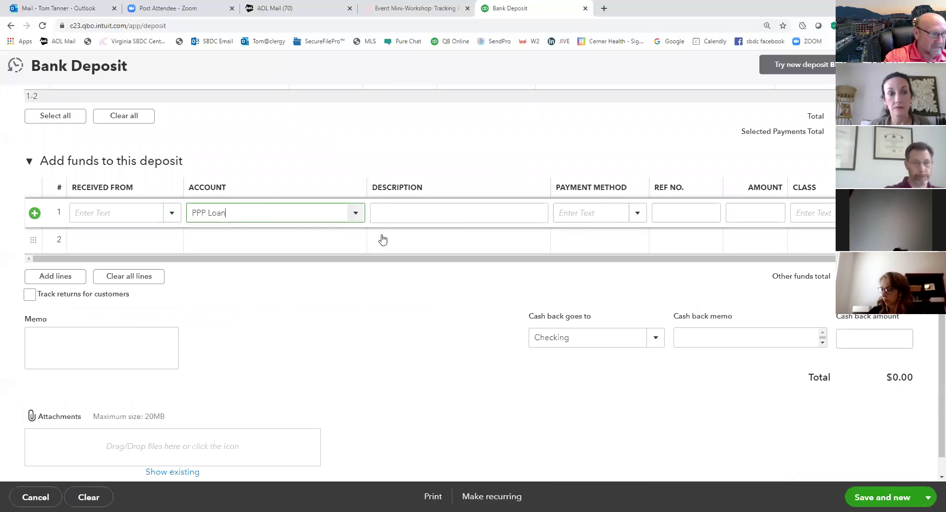
pyautogui.click(412, 215)
pyautogui.write('PPP Loan')
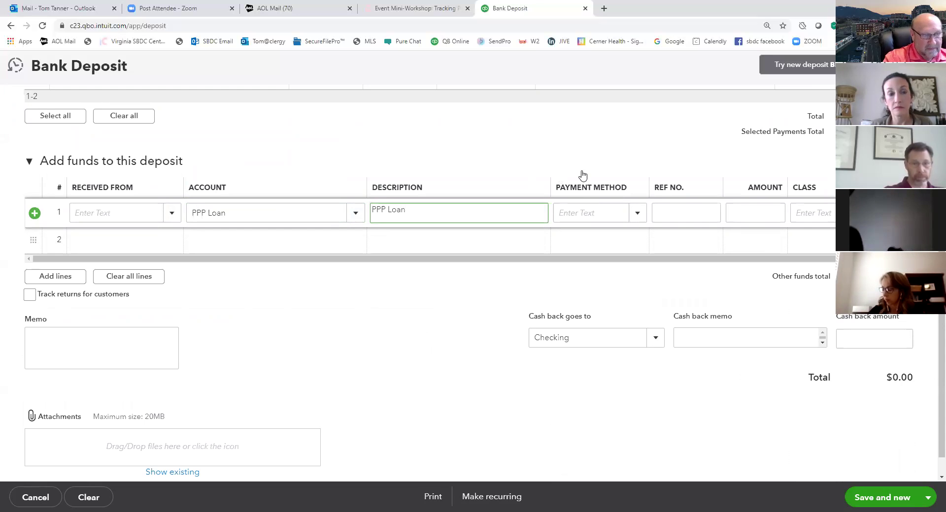
# - Set the deposit line's amount to 50,000 and assign it to the PPP Loan class
pyautogui.click(752, 208)
pyautogui.write('50000')
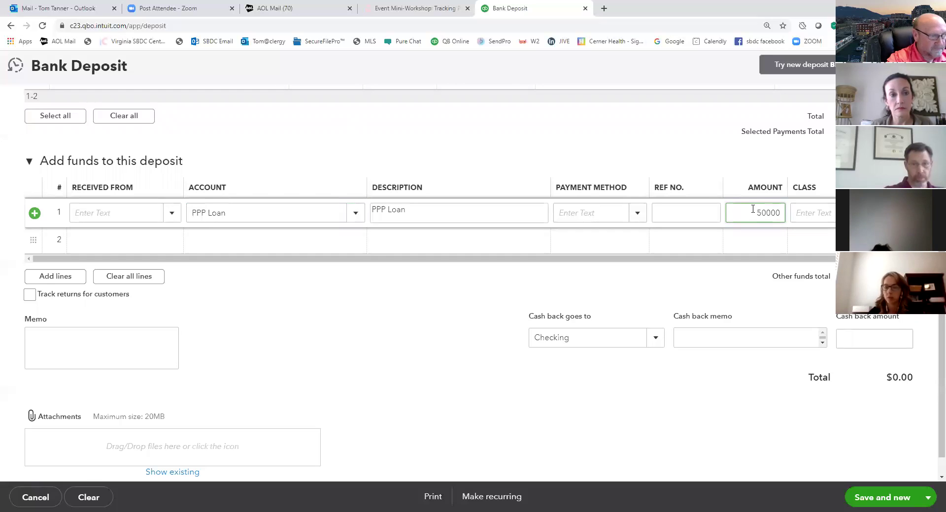
pyautogui.press('Tab')
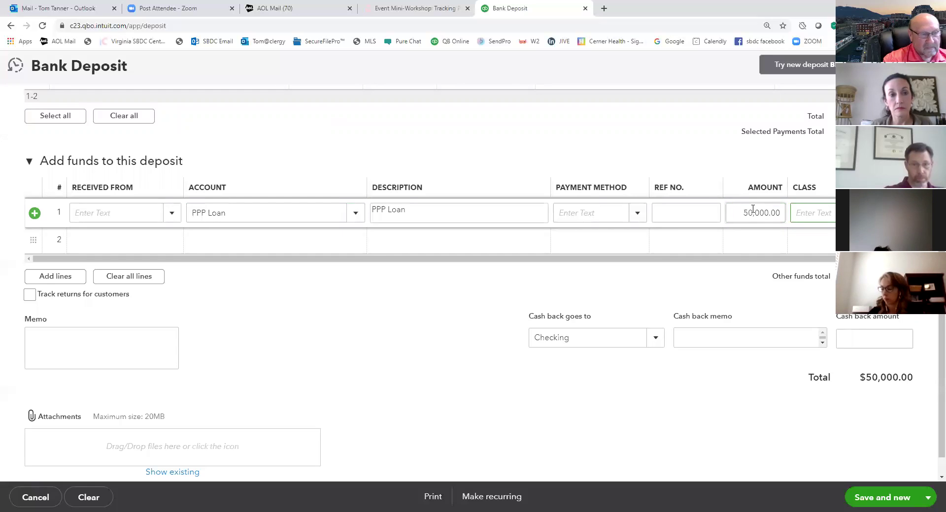
pyautogui.click(815, 212)
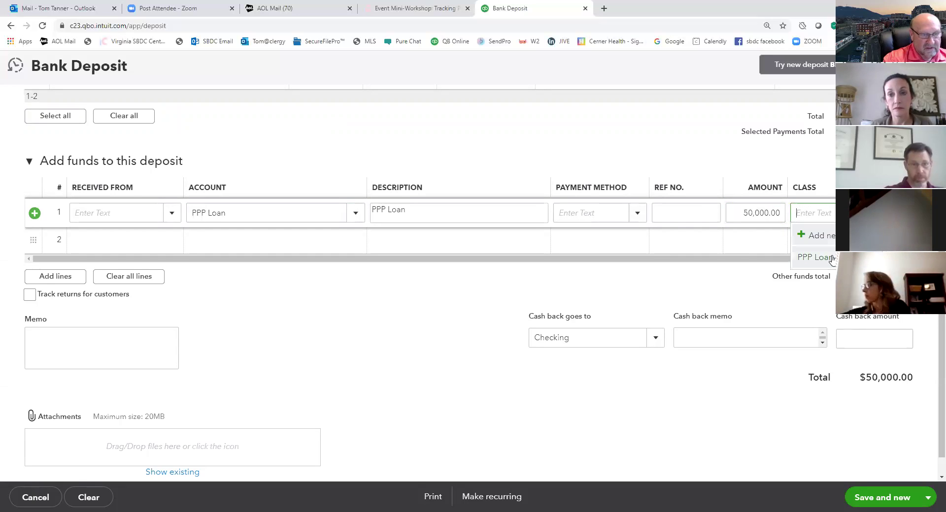
pyautogui.click(816, 257)
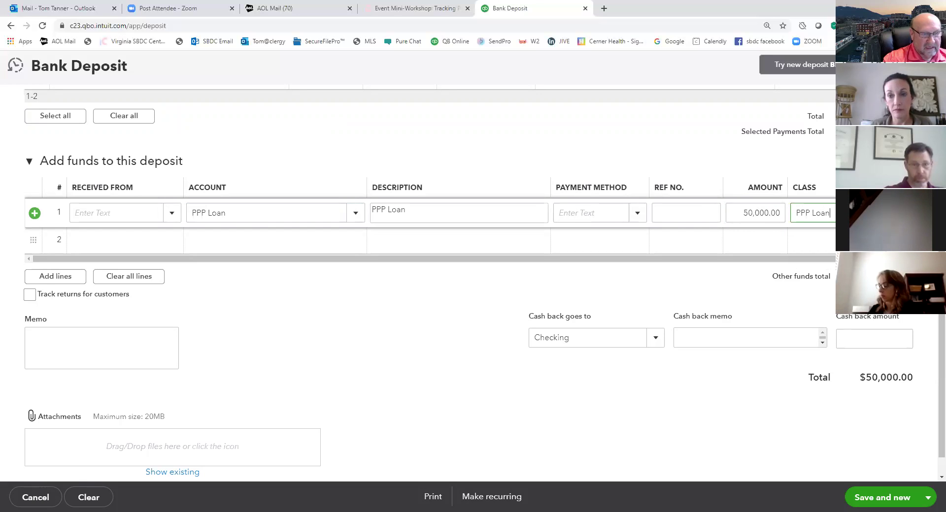
# - Save the bank deposit and close its form
pyautogui.moveTo(941, 398); pyautogui.dragTo(941, 420)
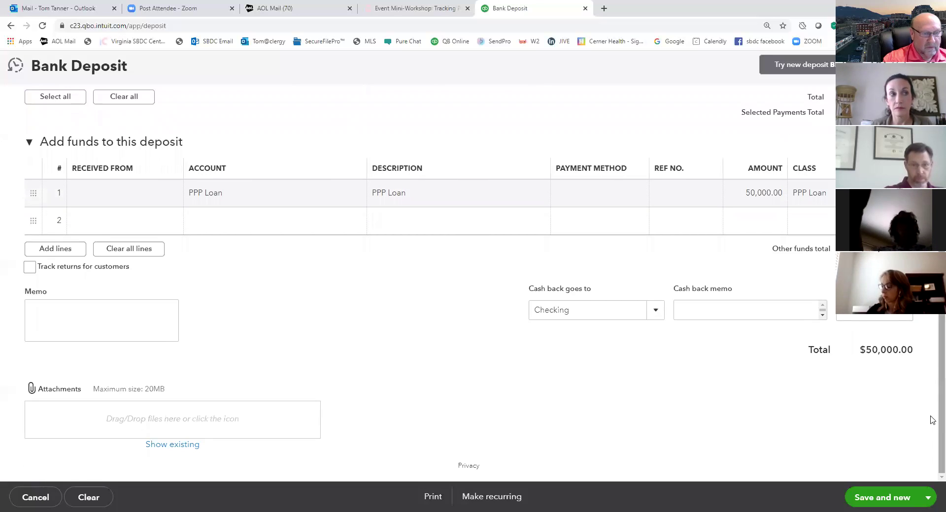
pyautogui.click(927, 497)
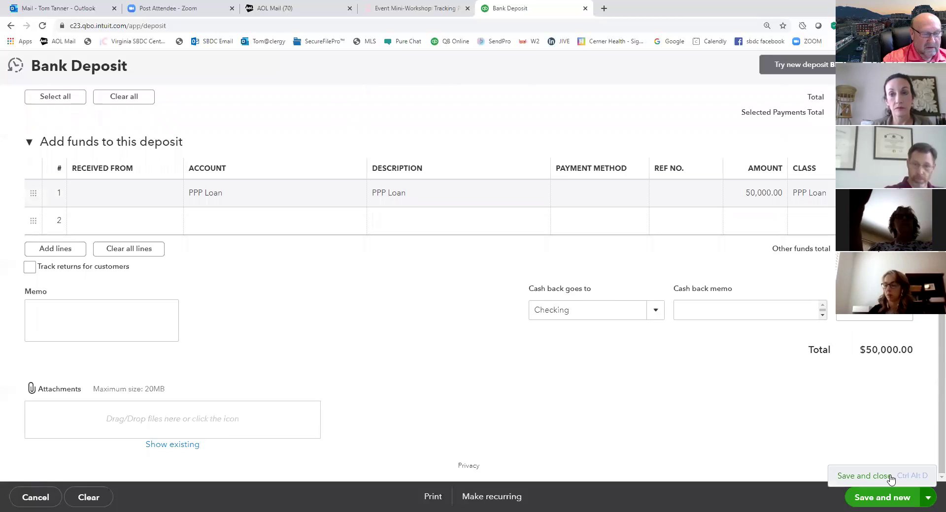
pyautogui.click(864, 476)
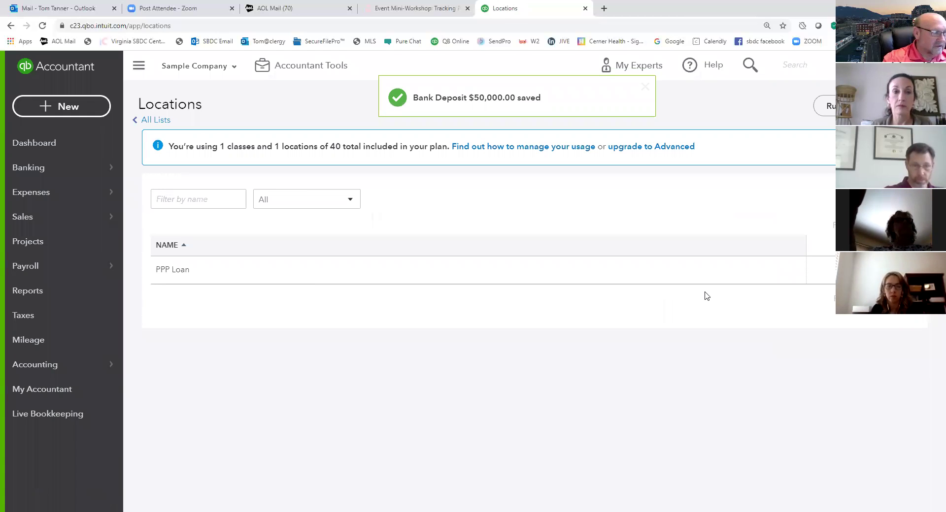
# - Open the Balance Sheet report and examine the Checking balance and the PPP Loan entry under long-term liabilities
pyautogui.click(46, 290)
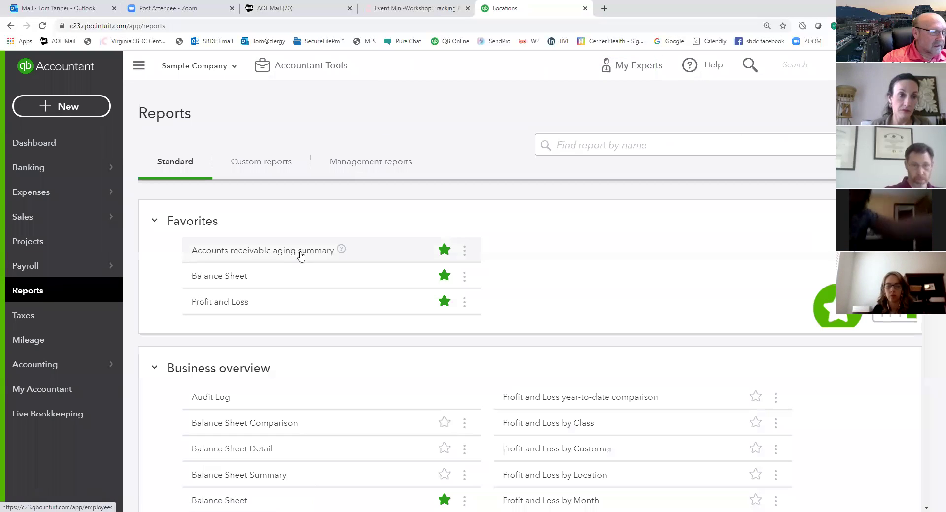
pyautogui.click(227, 277)
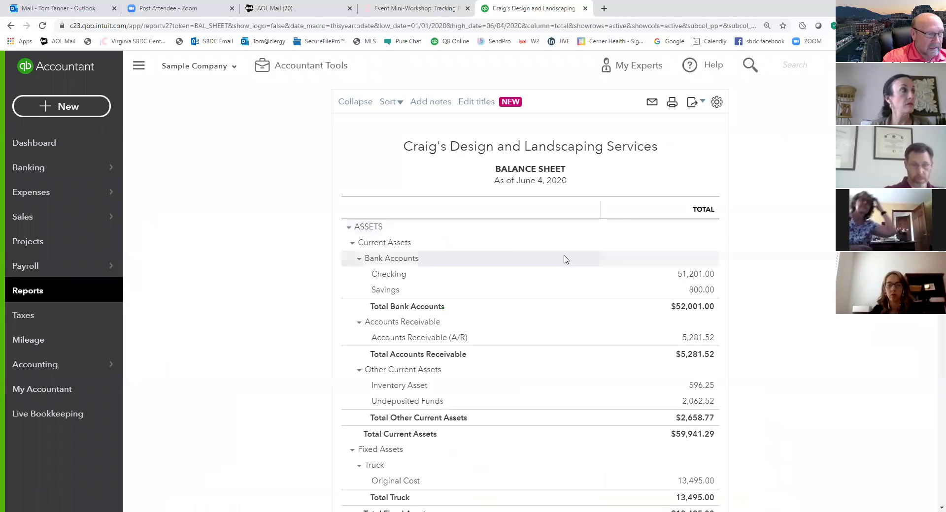
pyautogui.scroll(-1, 401, 239)
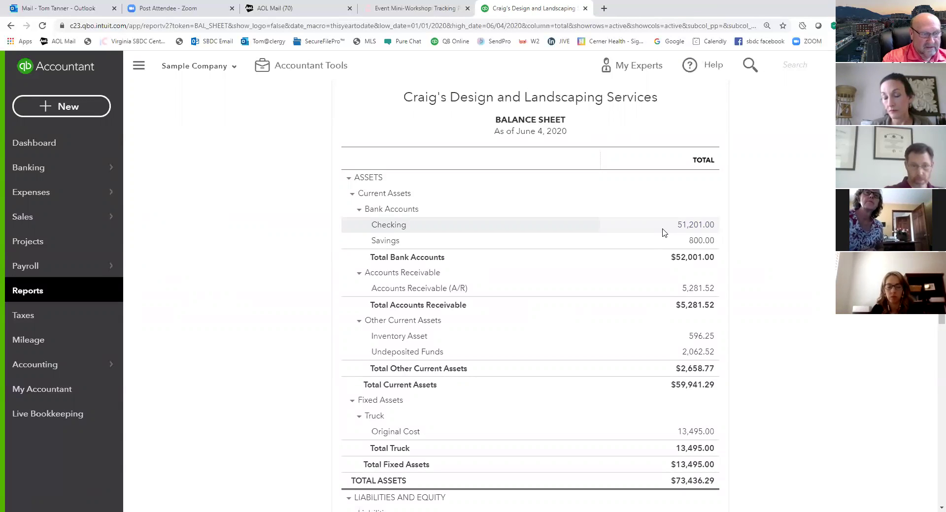
pyautogui.scroll(-10, 662, 232)
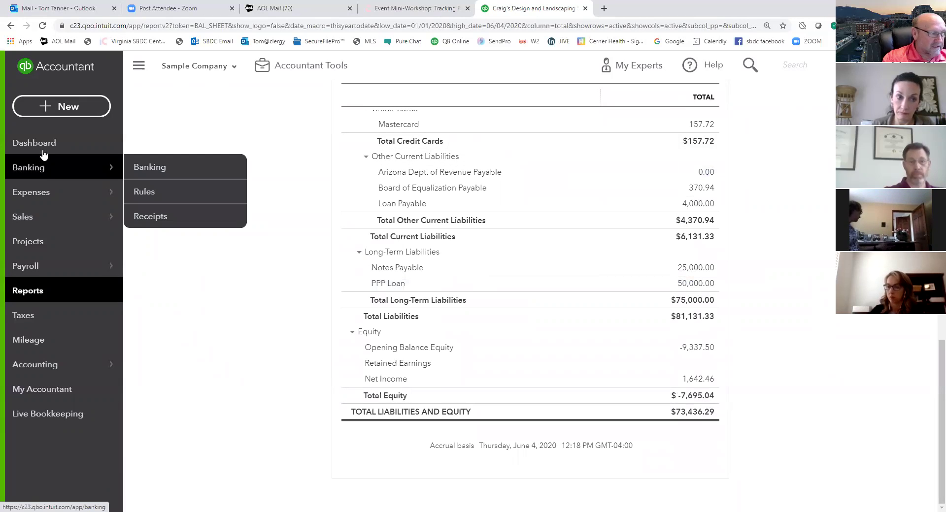
# - Start a funds transfer from Checking to the PPP Checking - sub account
pyautogui.click(74, 106)
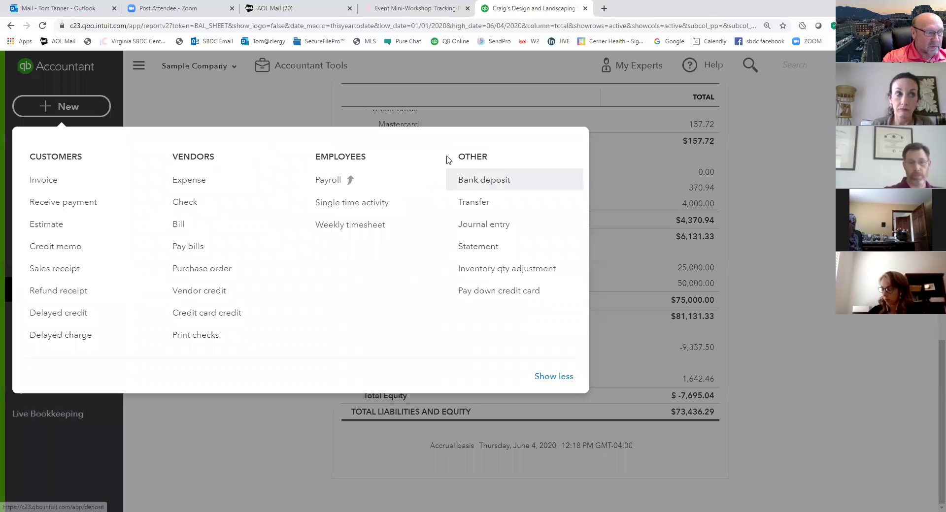
pyautogui.click(474, 208)
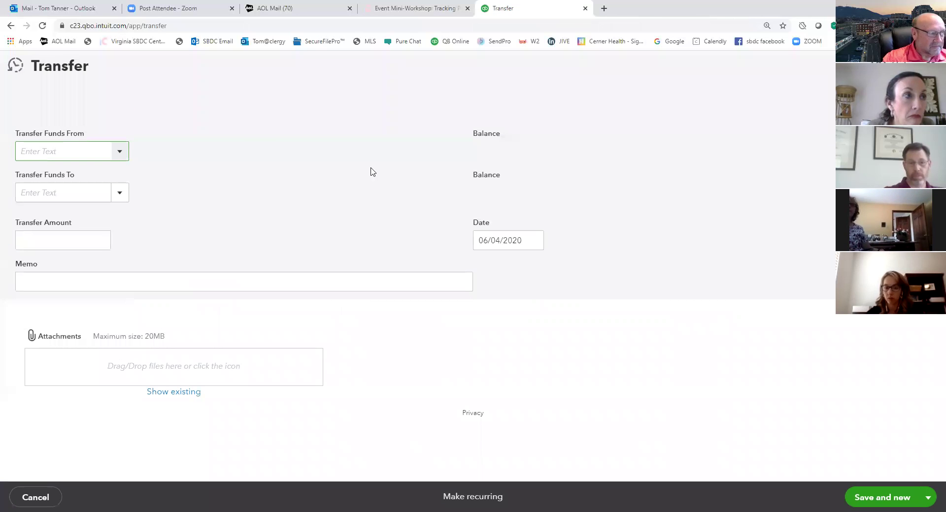
pyautogui.click(122, 153)
pyautogui.click(56, 195)
pyautogui.click(120, 193)
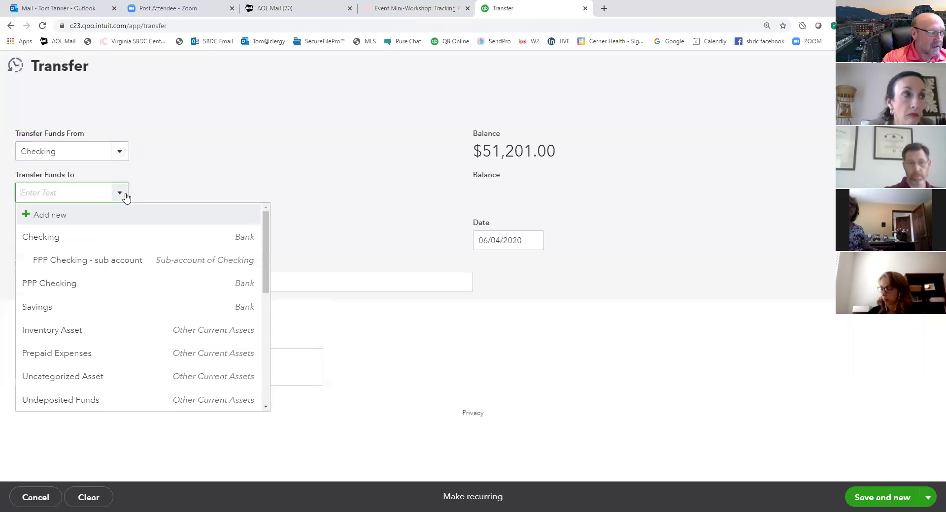
pyautogui.click(104, 266)
# - Set the transfer amount to 50,000, then save the transfer and close its form
pyautogui.click(66, 237)
pyautogui.write('50000')
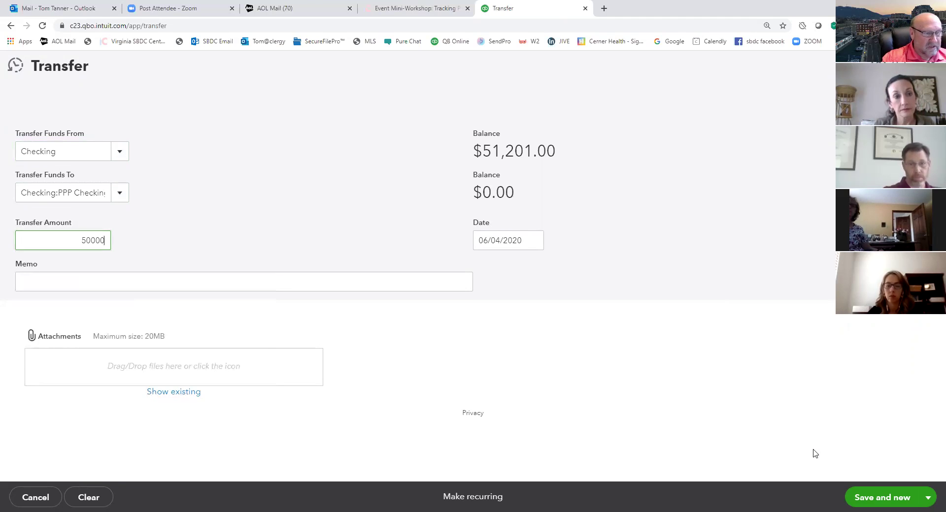
pyautogui.click(929, 498)
pyautogui.click(873, 482)
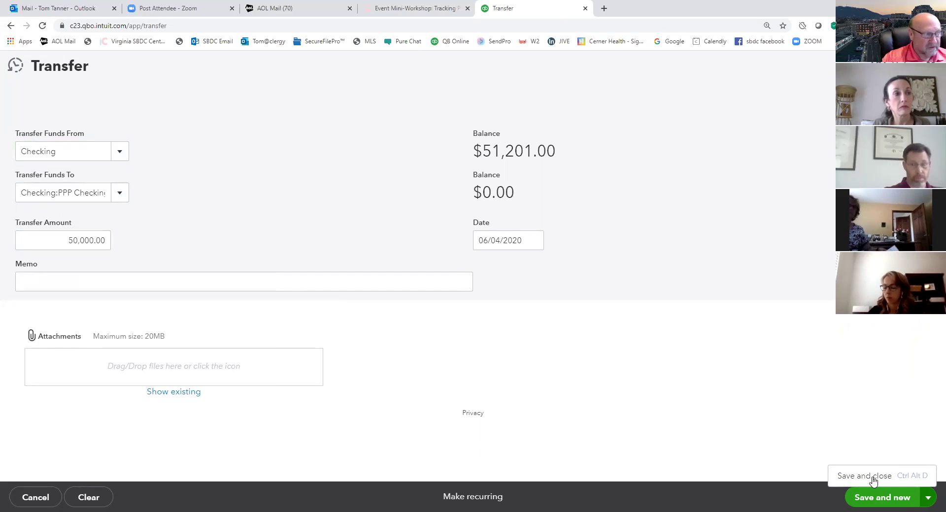
pyautogui.click(874, 481)
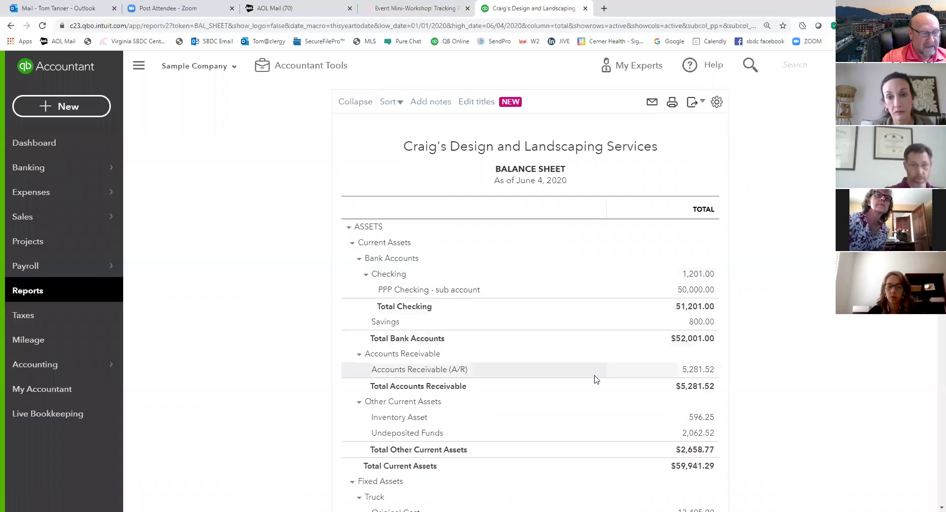
# - Examine the Balance Sheet's bank accounts and long-term liabilities for the effect of the transfer
pyautogui.scroll(-10, 592, 381)
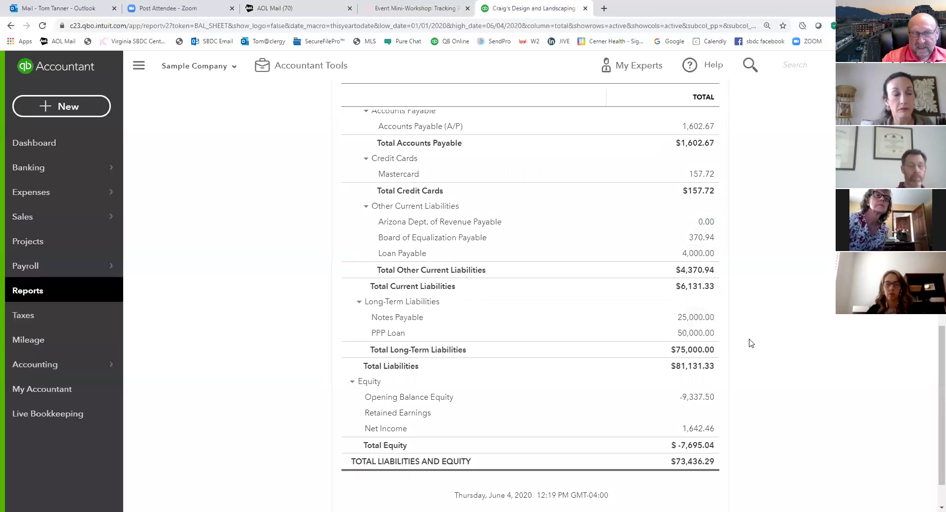
pyautogui.scroll(6, 751, 343)
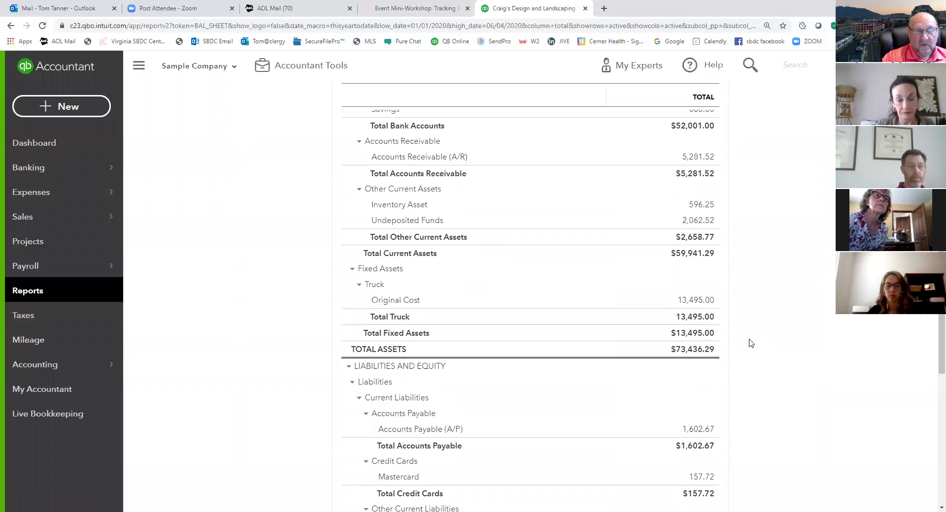
pyautogui.scroll(5, 751, 343)
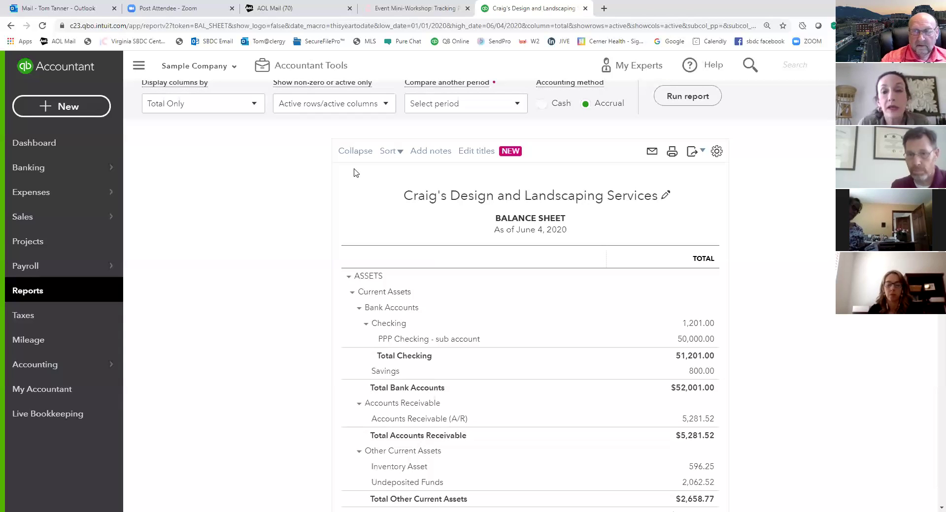
# - Create a check to the vendor Cal Telephone, drawn on the PPP Checking - sub account
pyautogui.click(76, 112)
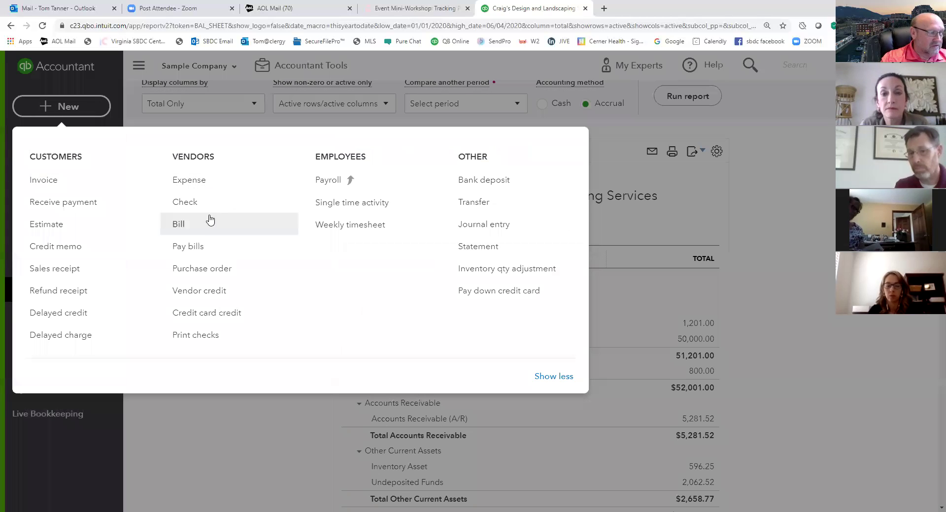
pyautogui.click(191, 203)
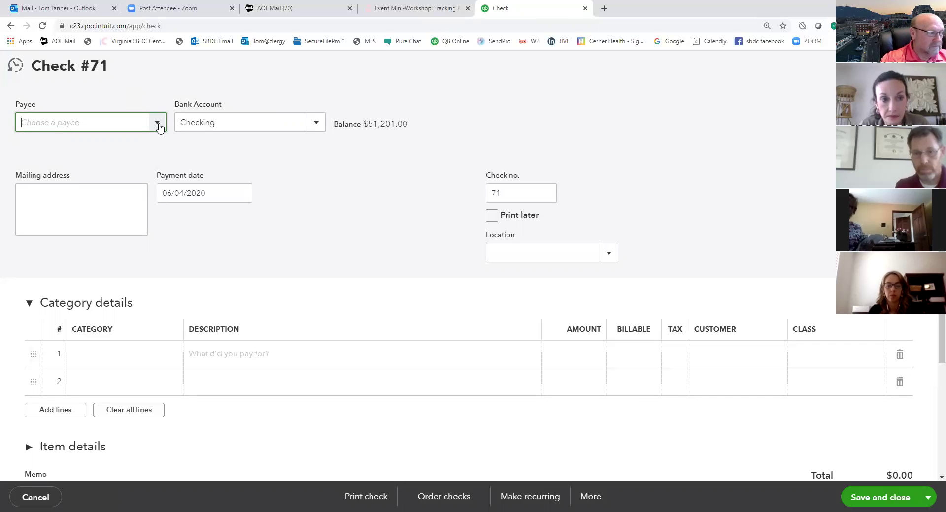
pyautogui.click(158, 126)
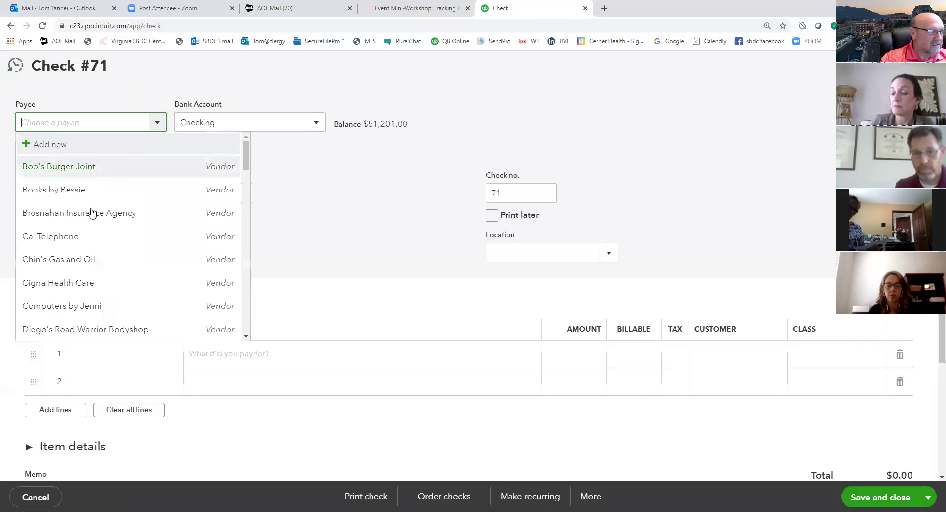
pyautogui.click(63, 238)
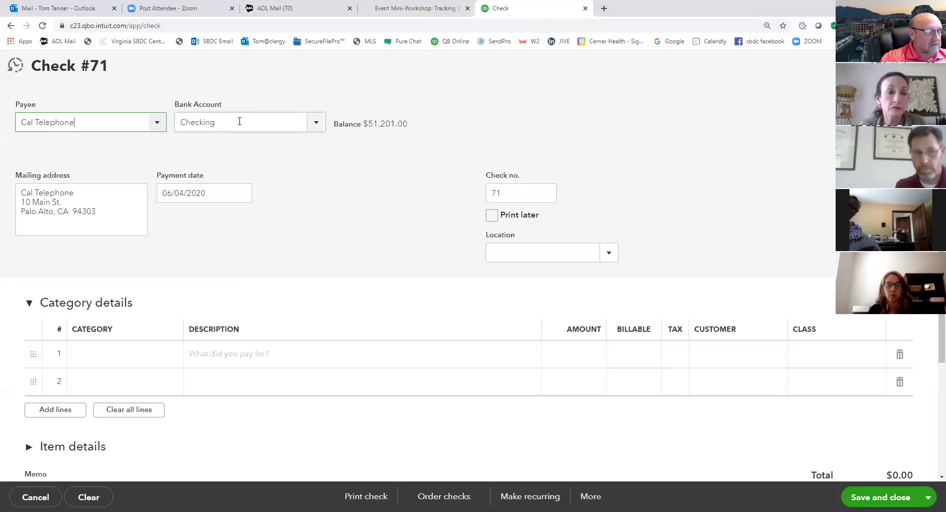
pyautogui.click(239, 121)
pyautogui.click(239, 121)
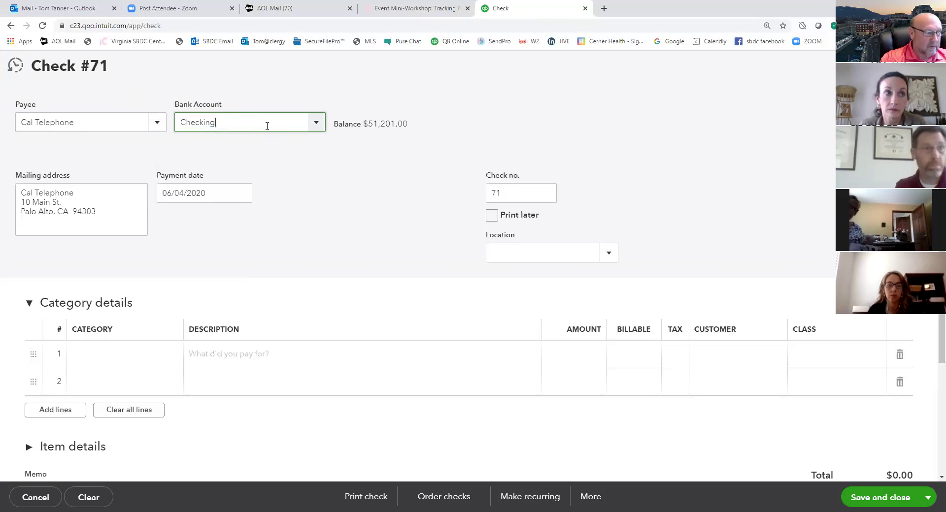
pyautogui.click(315, 122)
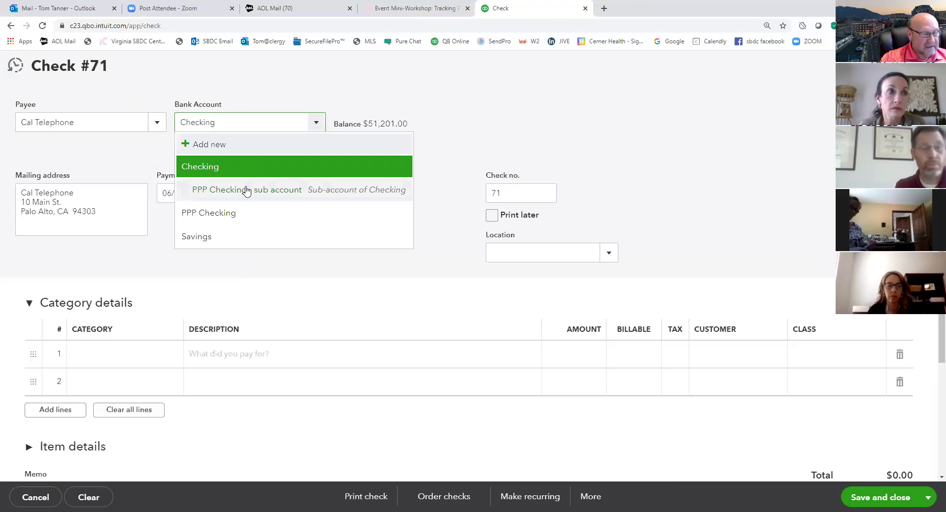
pyautogui.click(246, 190)
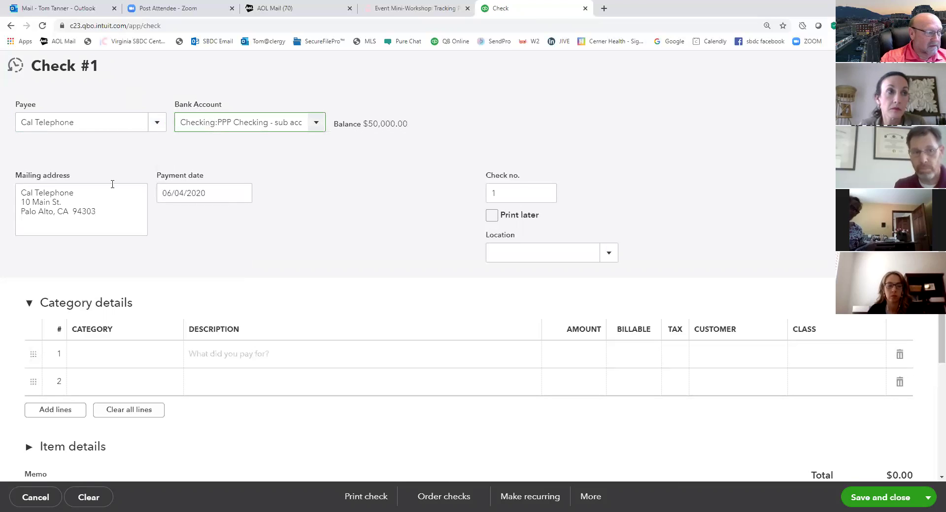
# - On the check's first line, choose the Gas and Electric category under Utilities and enter the description PPP expense
pyautogui.click(153, 360)
pyautogui.write('Utilities')
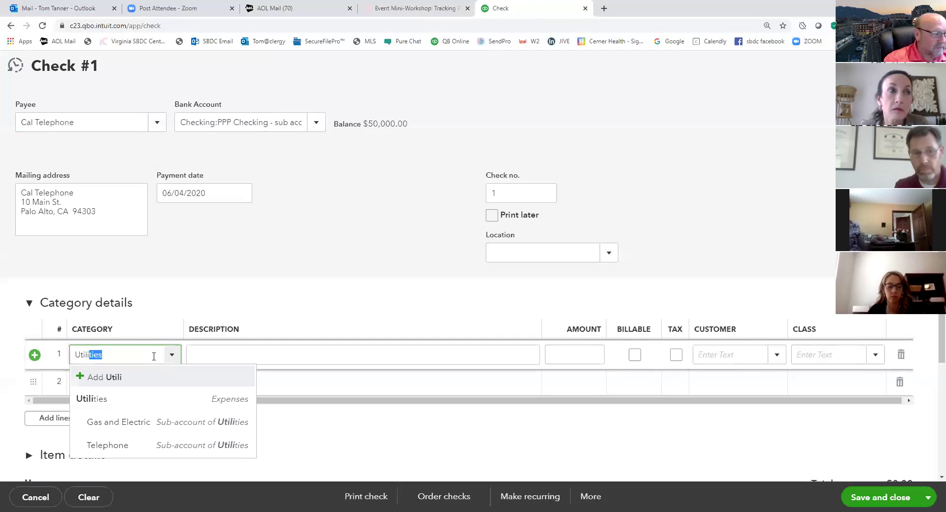
pyautogui.click(137, 430)
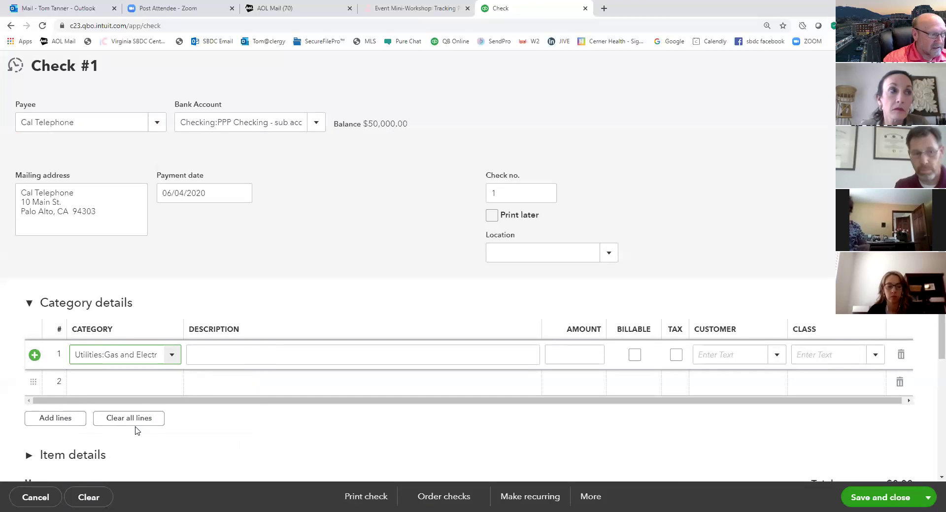
pyautogui.click(228, 355)
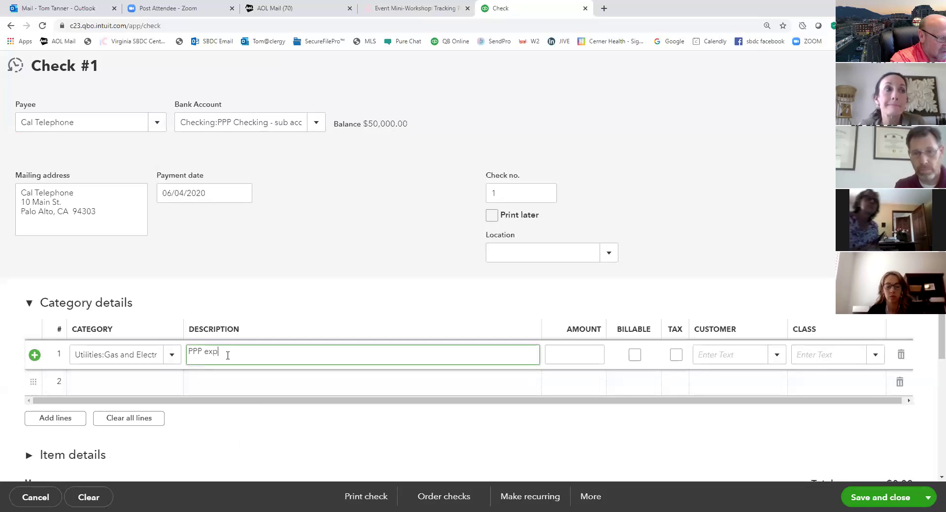
pyautogui.write('ense')
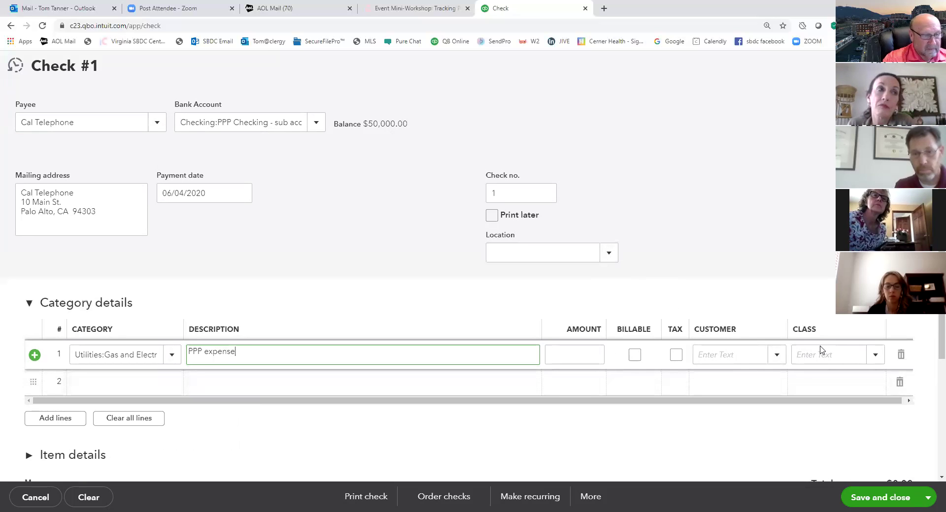
# - Assign the check line to the PPP Loan class and set its amount to 150.00
pyautogui.click(876, 355)
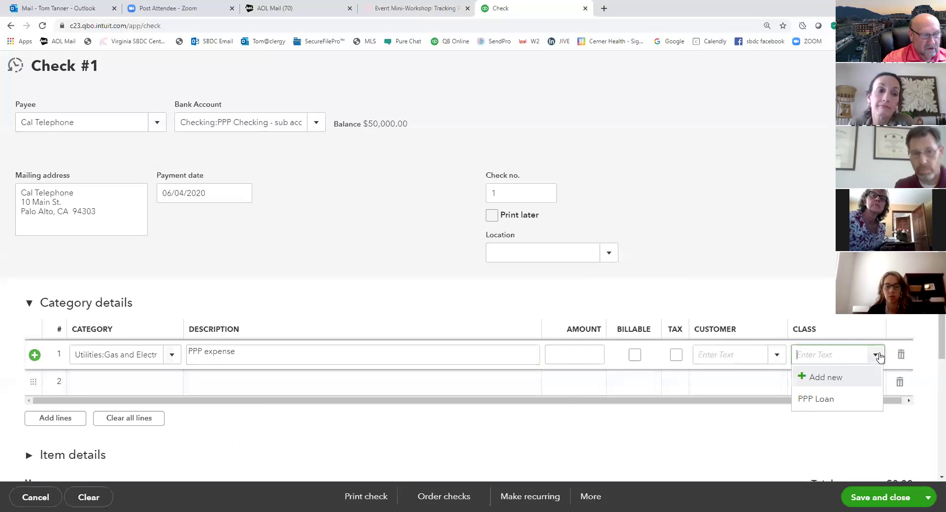
pyautogui.click(818, 398)
pyautogui.click(580, 356)
pyautogui.write('150.00')
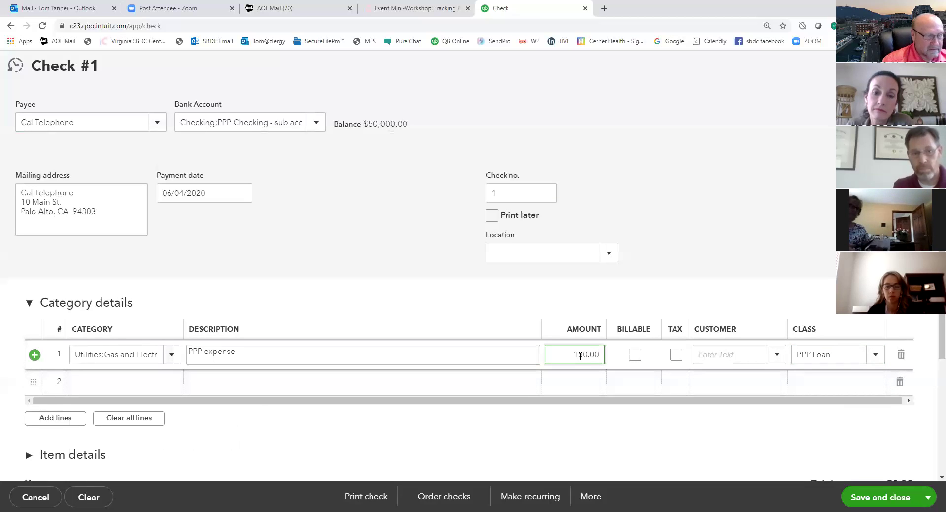
pyautogui.press('Tab')
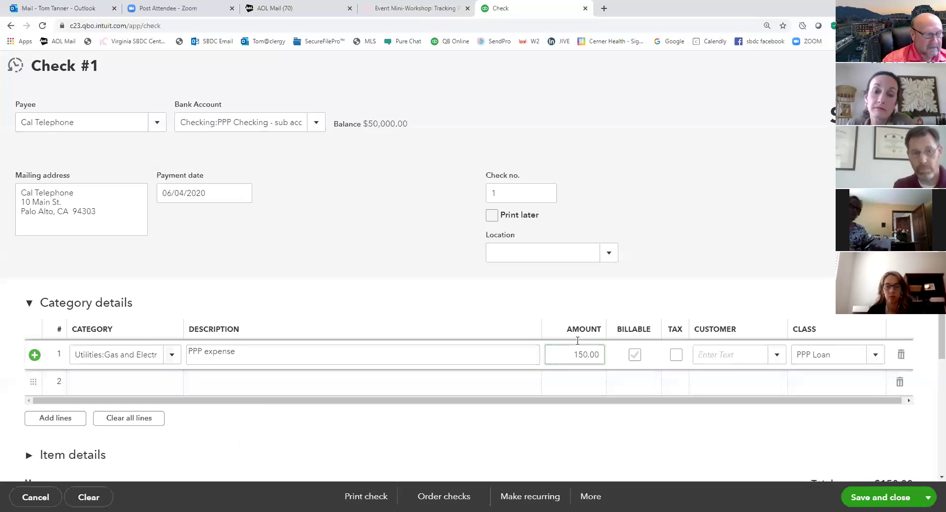
# - Set the check's location to PPP Loan, then save it and start a new check
pyautogui.click(610, 253)
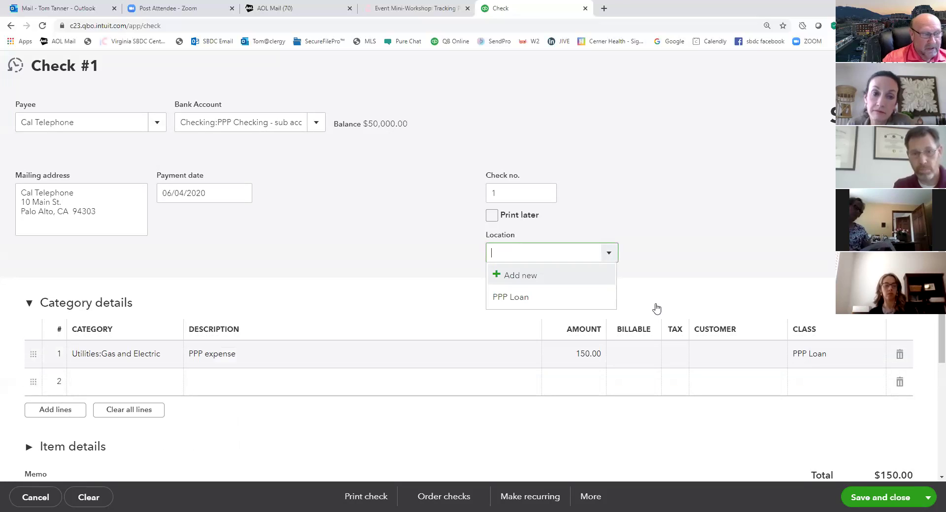
pyautogui.click(510, 297)
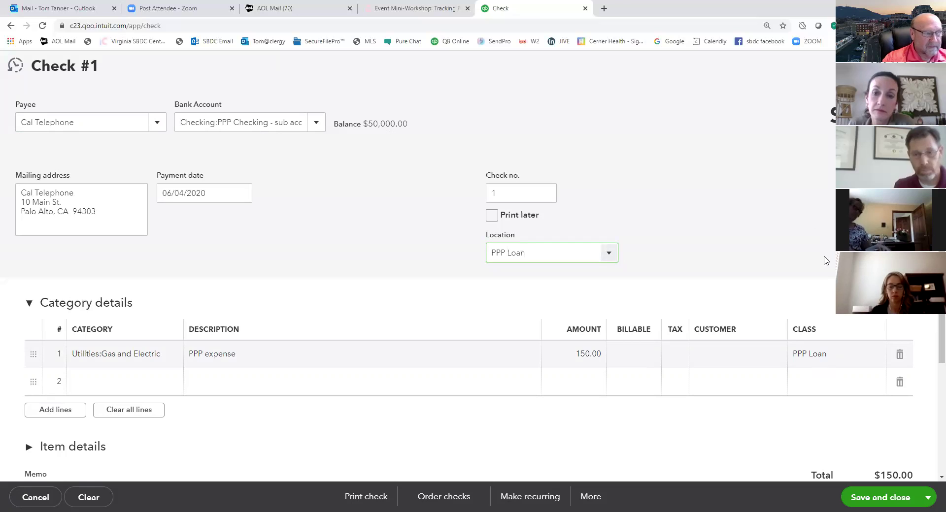
pyautogui.click(928, 498)
pyautogui.click(894, 476)
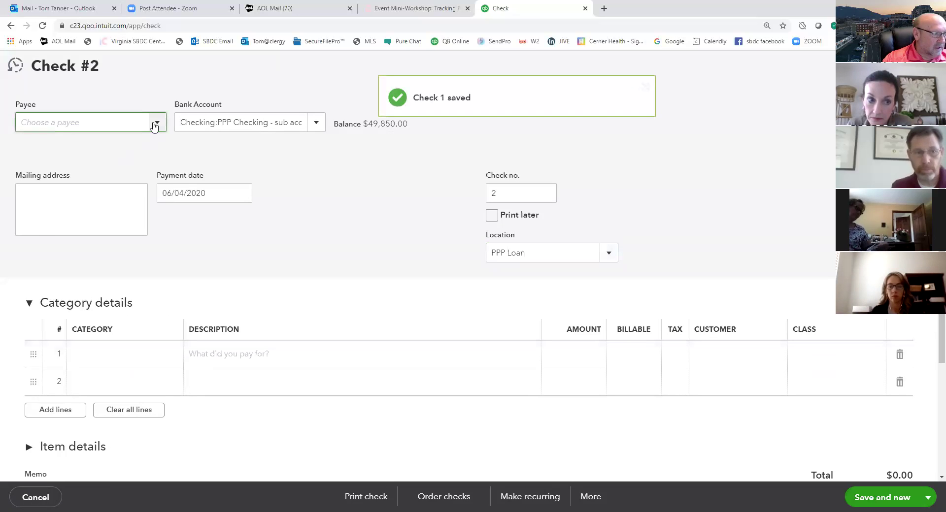
# - Make the new check payable to Chin's Gas and Oil and draw it on the PPP Checking - sub account
pyautogui.click(157, 126)
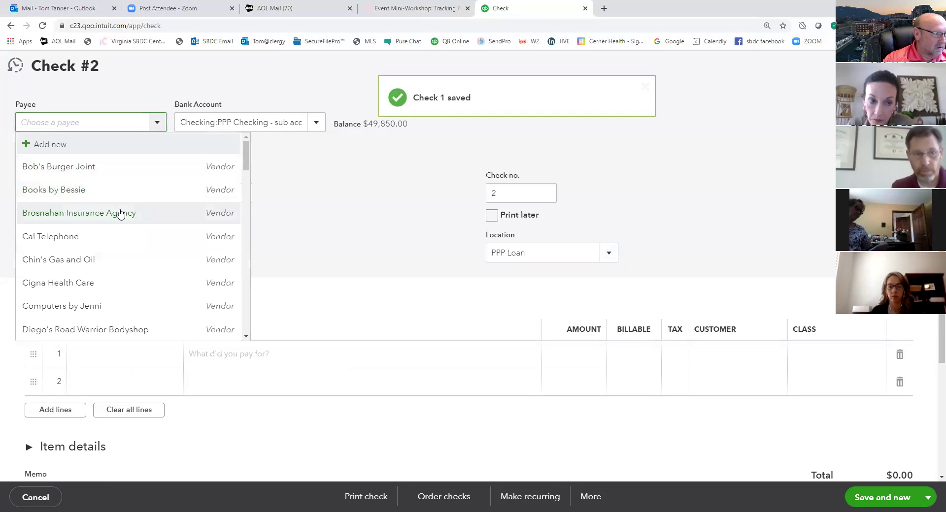
pyautogui.click(75, 265)
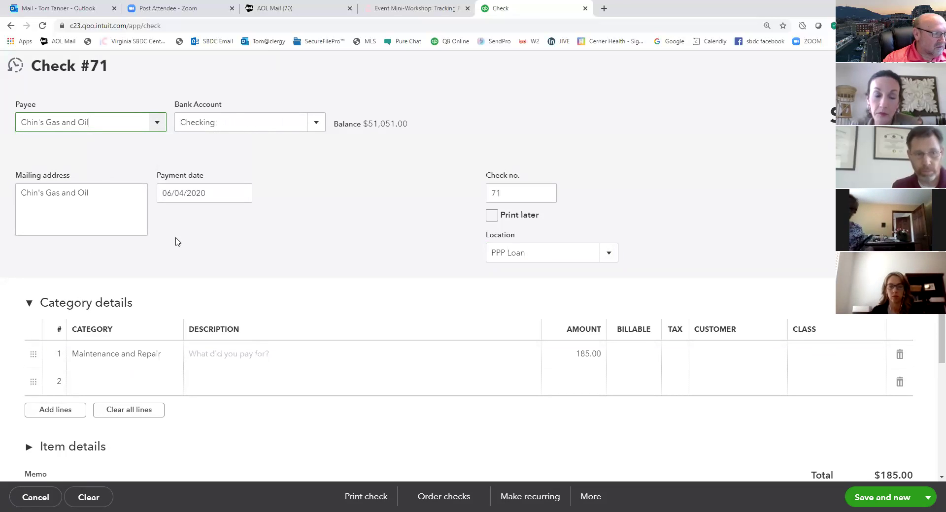
pyautogui.click(315, 123)
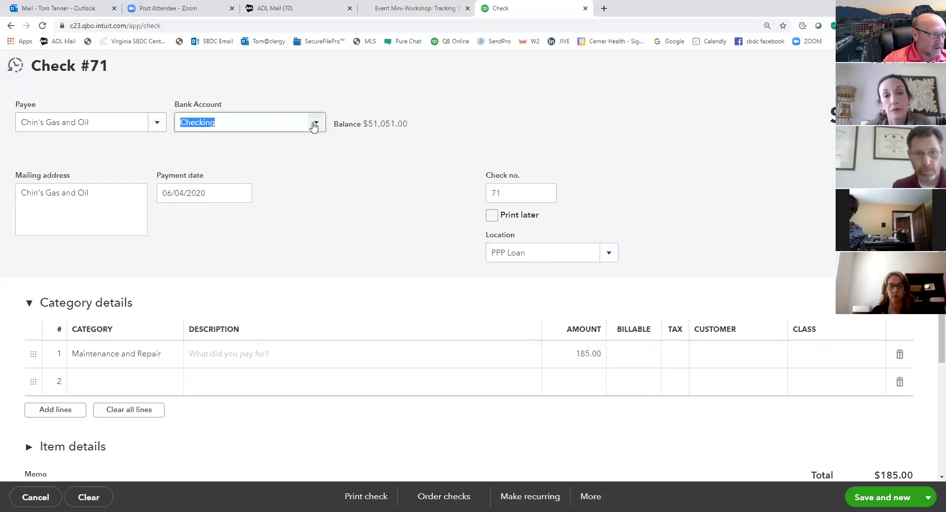
pyautogui.click(254, 191)
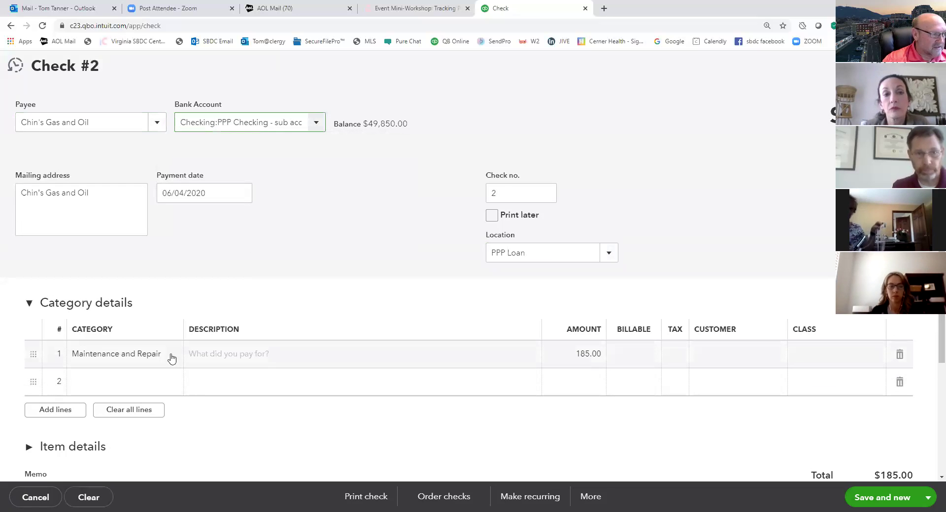
# - Describe the Maintenance and Repair line as PPP Expense, assign the PPP Loan class, then save and start another check
pyautogui.click(214, 353)
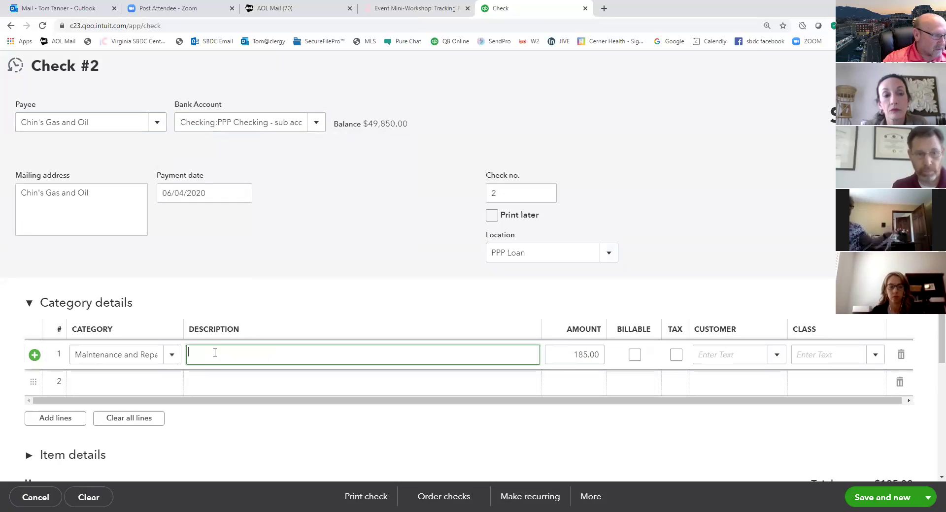
pyautogui.write('PPP Expense')
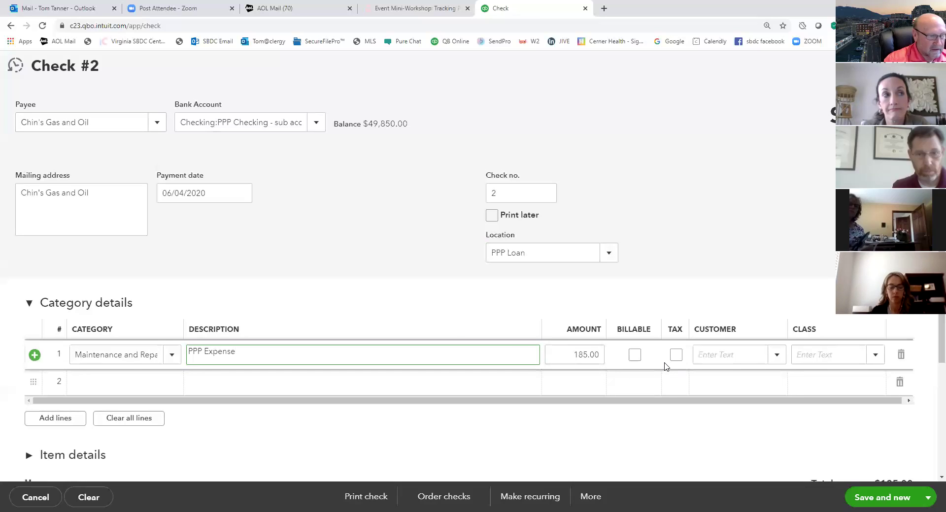
pyautogui.click(876, 356)
pyautogui.click(821, 400)
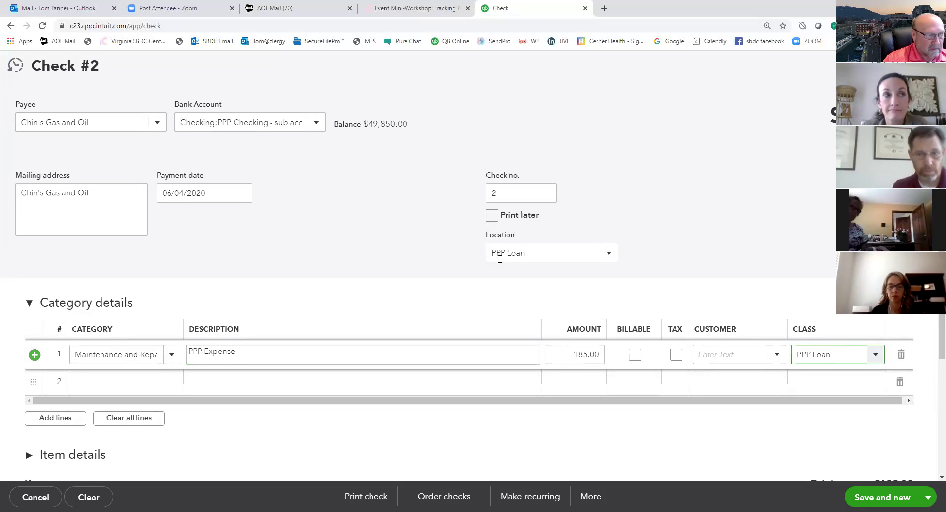
pyautogui.click(900, 497)
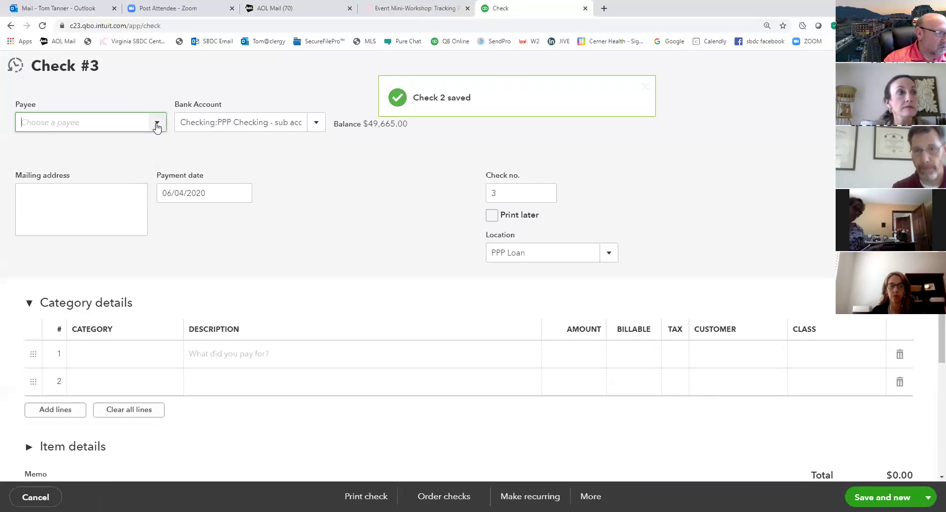
# - Make the check payable to Cigna Health Care and categorize its first line as Insurance, described as PPP expense
pyautogui.click(156, 127)
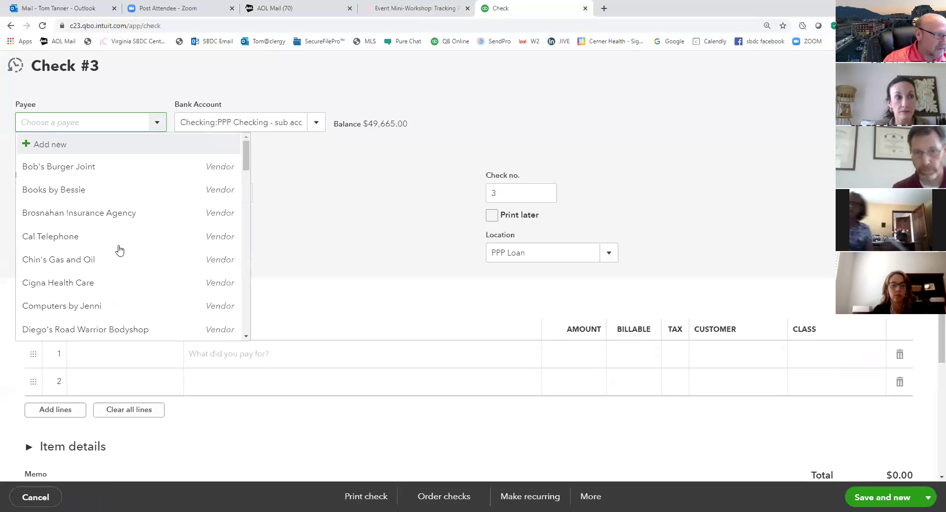
pyautogui.click(66, 283)
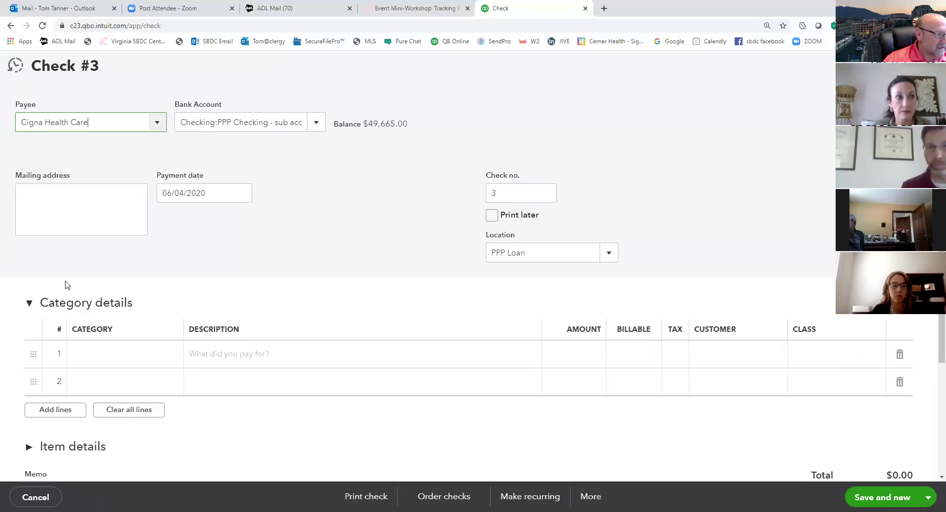
pyautogui.click(160, 361)
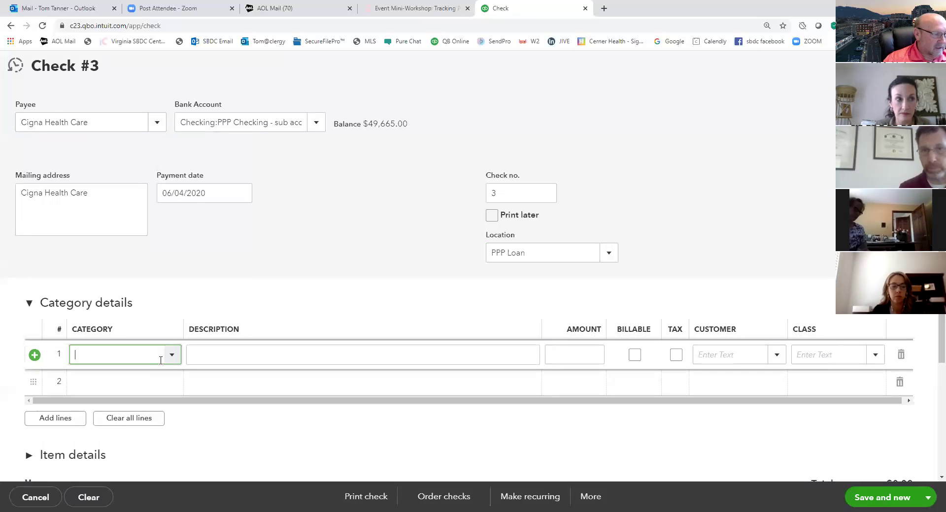
pyautogui.write('Insurance')
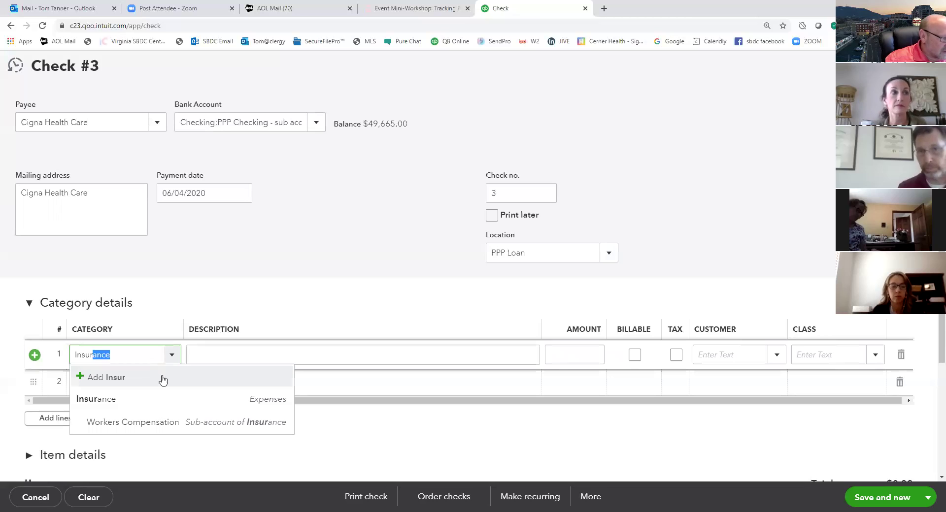
pyautogui.click(118, 400)
pyautogui.click(228, 359)
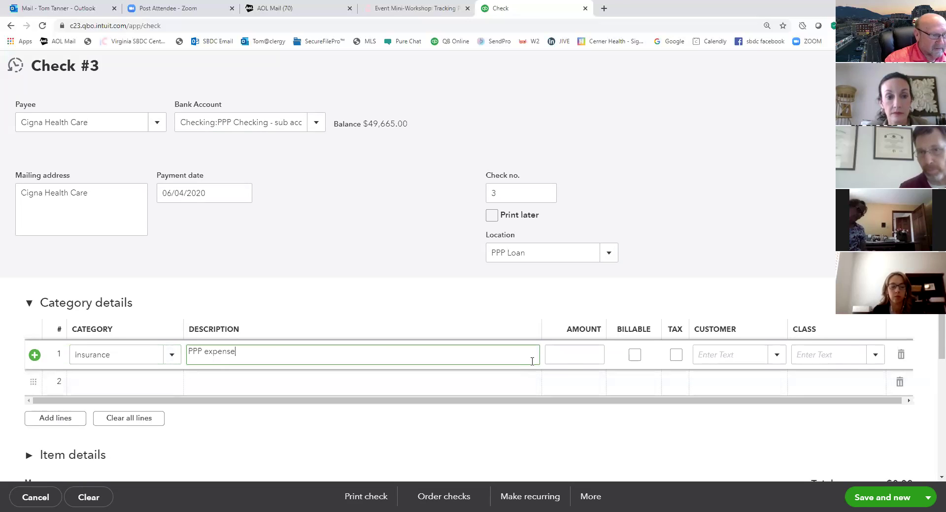
# - Set the Insurance line's amount to 1000 and its class to PPP Loan, then save and start another check
pyautogui.click(574, 355)
pyautogui.write('1000')
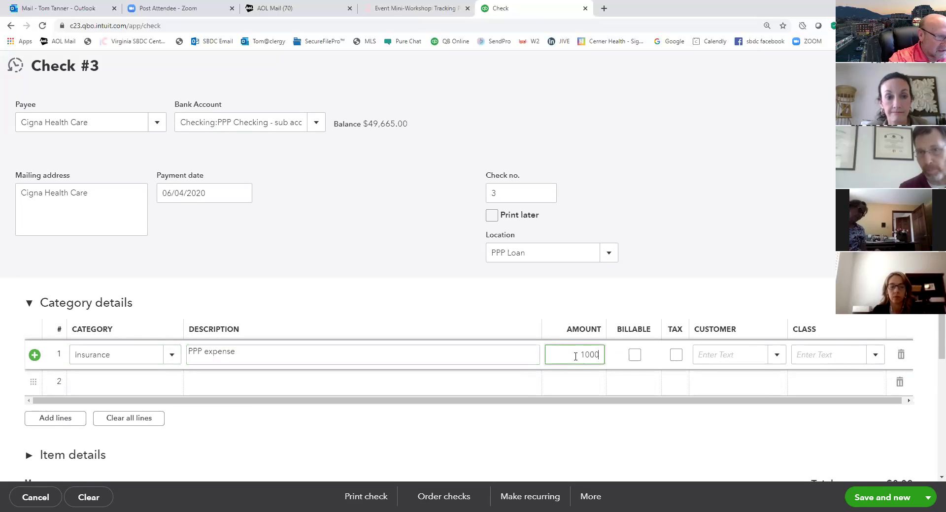
pyautogui.click(875, 355)
pyautogui.click(819, 398)
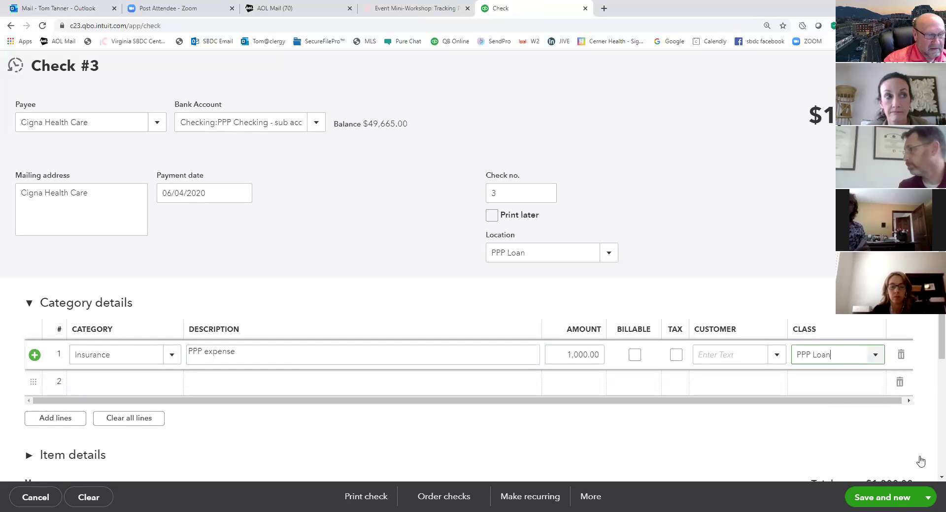
pyautogui.click(895, 498)
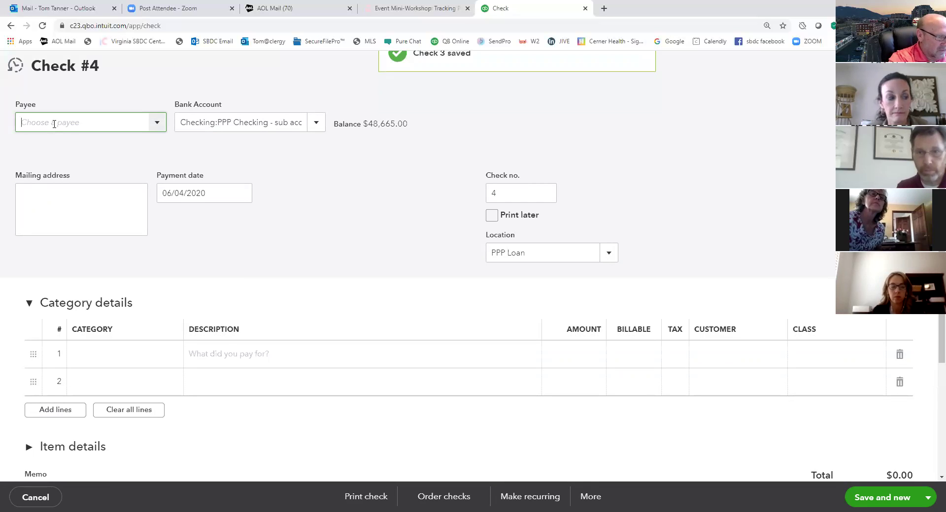
# - Add Landord as a new name and use it as the check's payee
pyautogui.write('Landord')
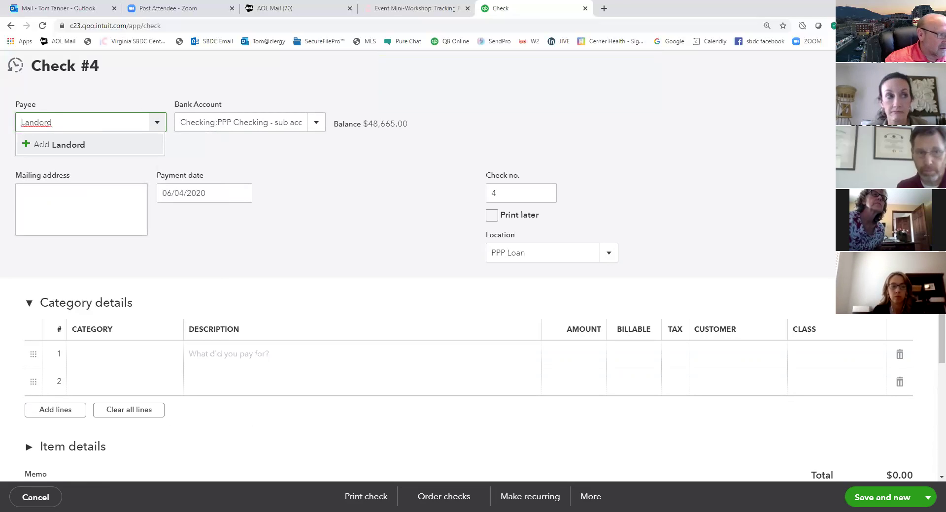
pyautogui.click(47, 145)
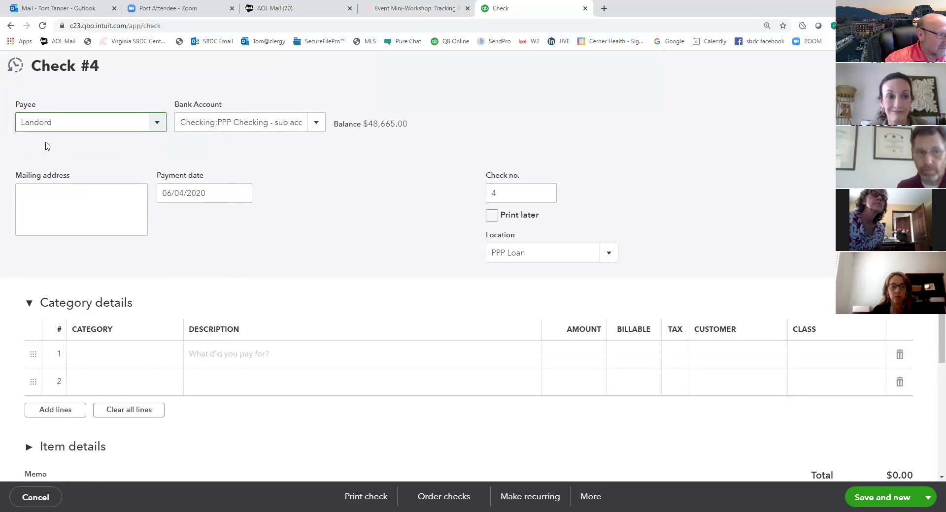
pyautogui.click(209, 274)
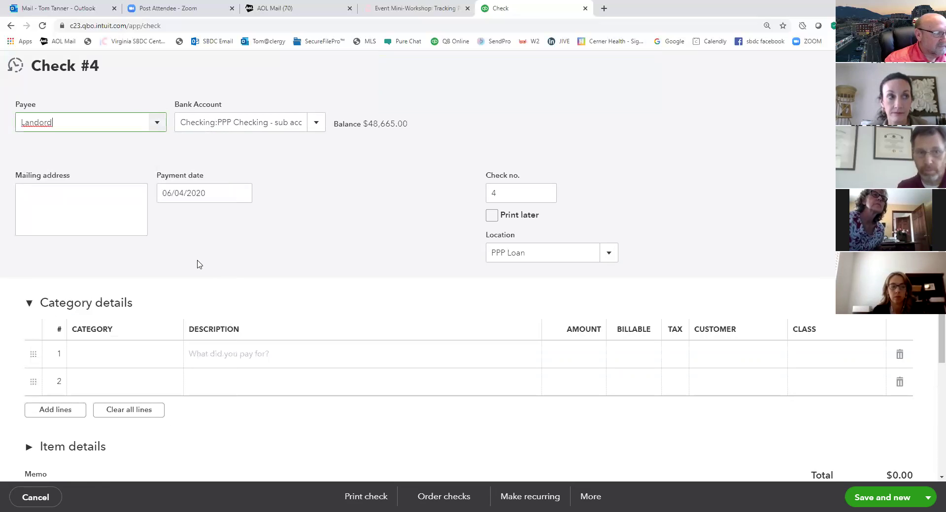
# - Categorize the first check line as Rent or Lease and describe it as PPP expense
pyautogui.click(168, 353)
pyautogui.write('rent')
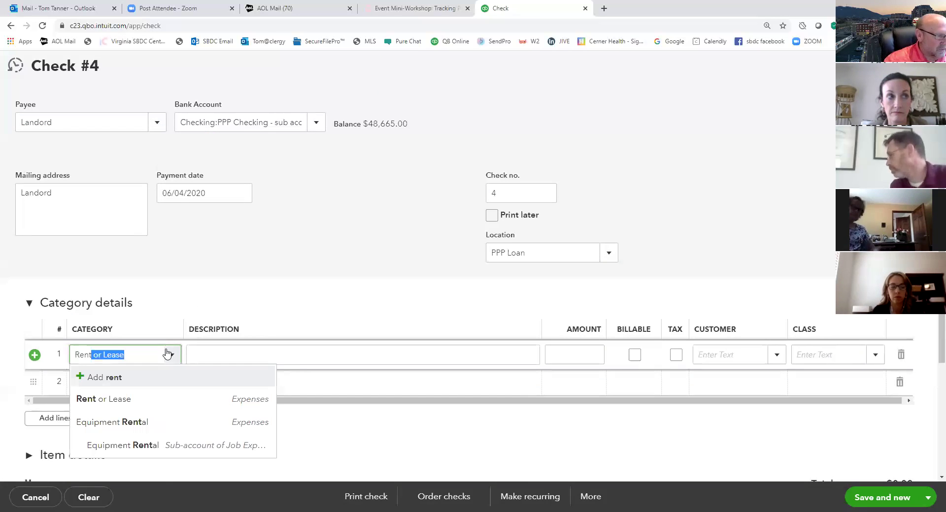
pyautogui.click(118, 398)
pyautogui.click(216, 358)
pyautogui.write('PPP expense')
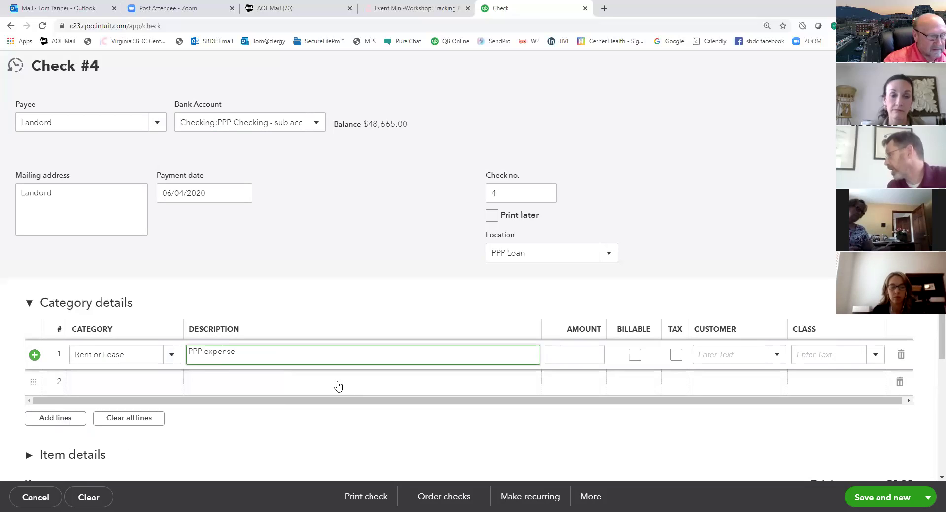
# - Set the Rent or Lease line's amount to 1500 and its class to PPP Loan, then save and start another check
pyautogui.click(580, 354)
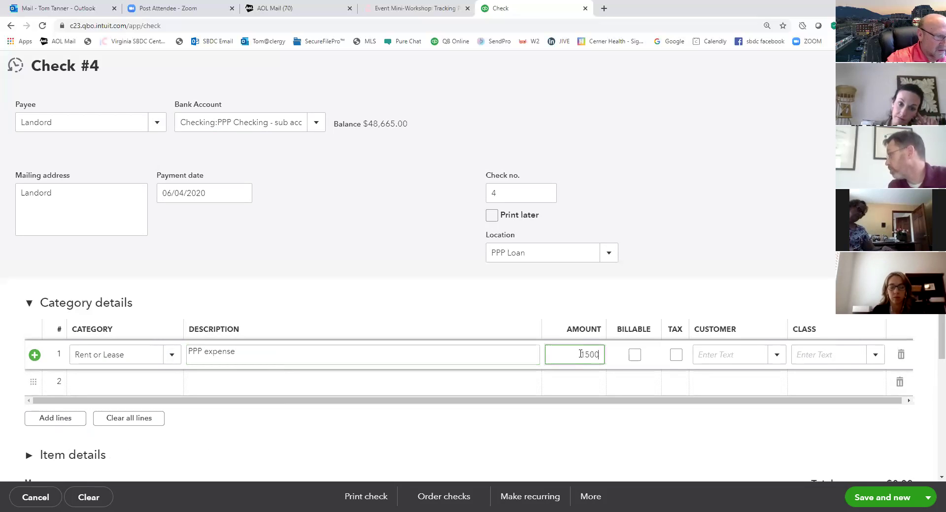
pyautogui.write('1500')
pyautogui.click(872, 355)
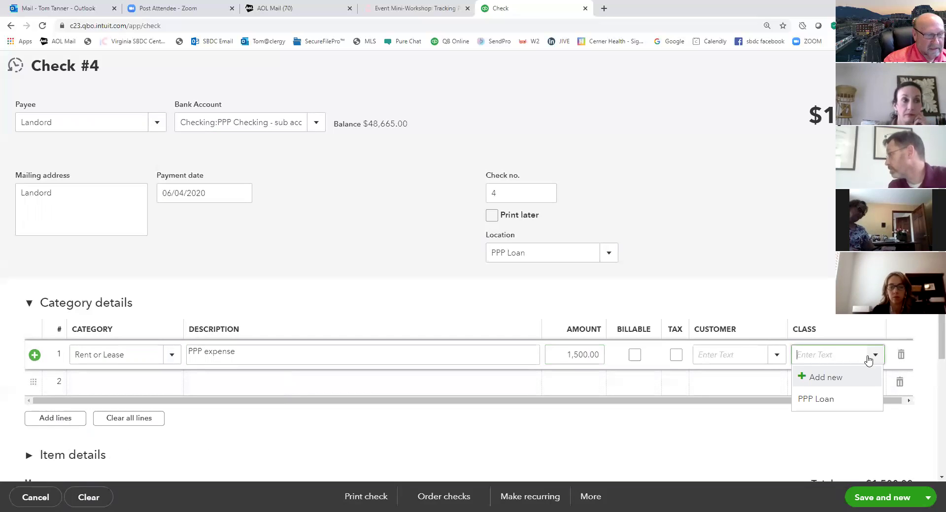
pyautogui.click(816, 399)
pyautogui.click(882, 497)
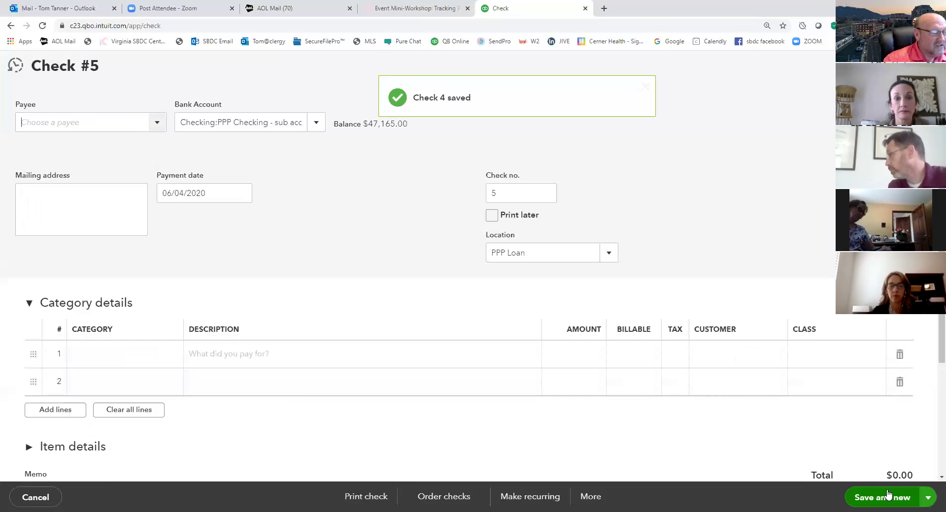
# - Enter the payee's full name on the new check and save it as a new vendor
pyautogui.click(158, 127)
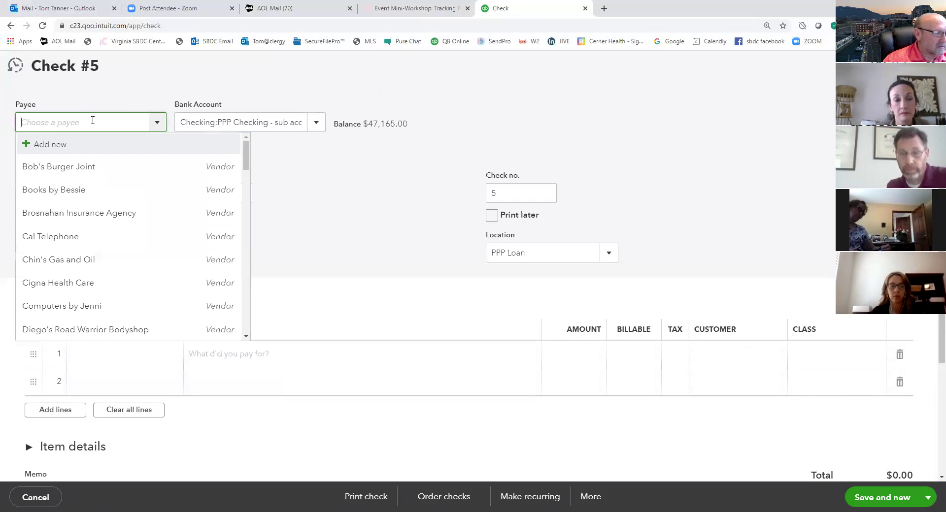
pyautogui.write('Joe')
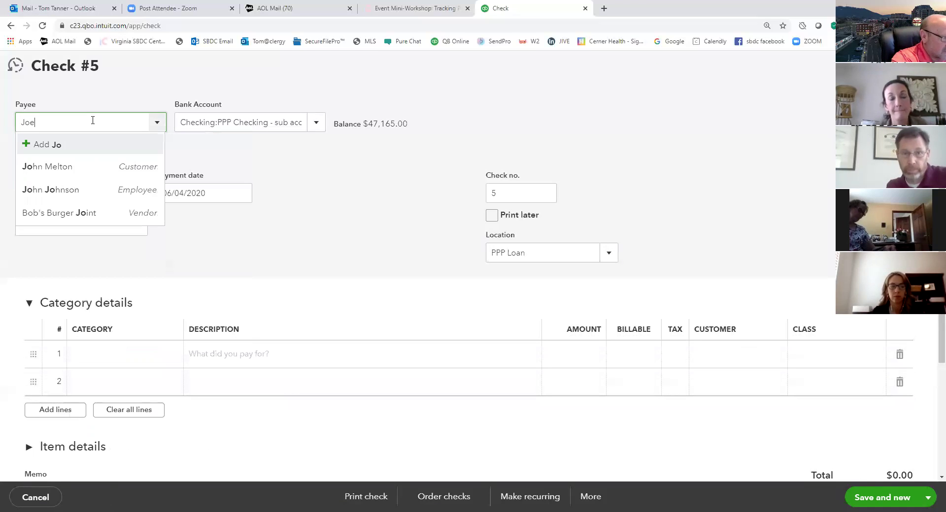
pyautogui.write(' D')
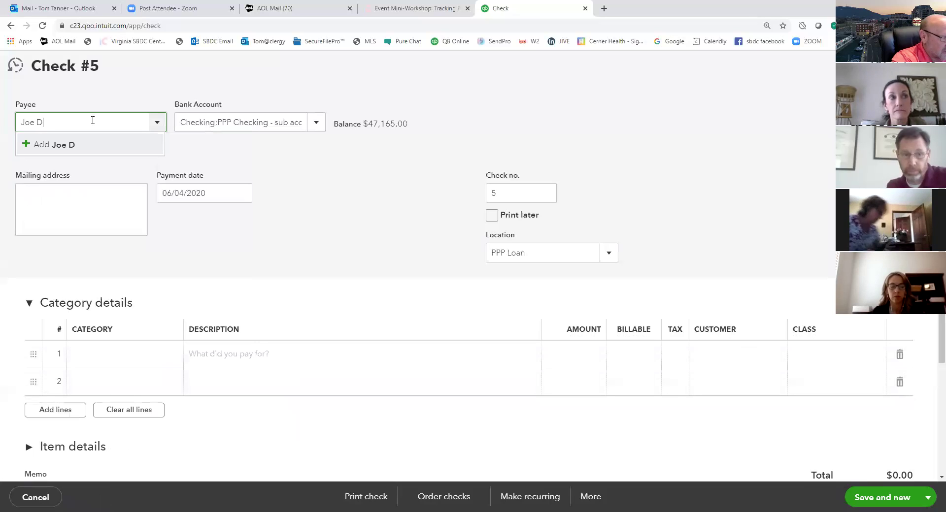
pyautogui.write('oe')
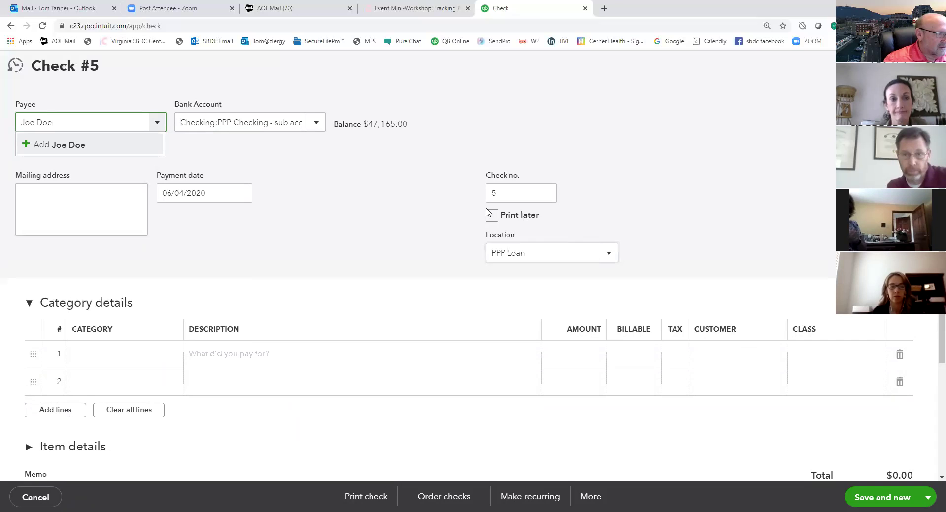
pyautogui.click(44, 146)
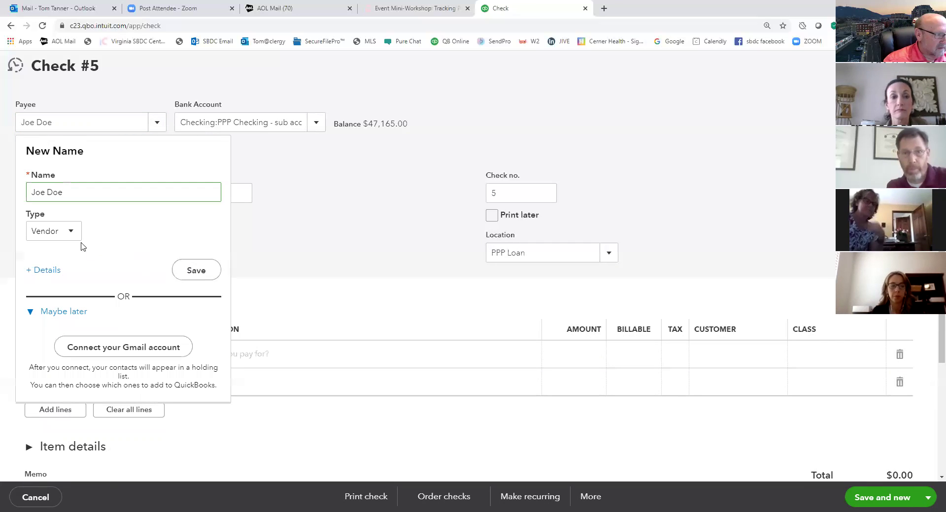
pyautogui.click(196, 270)
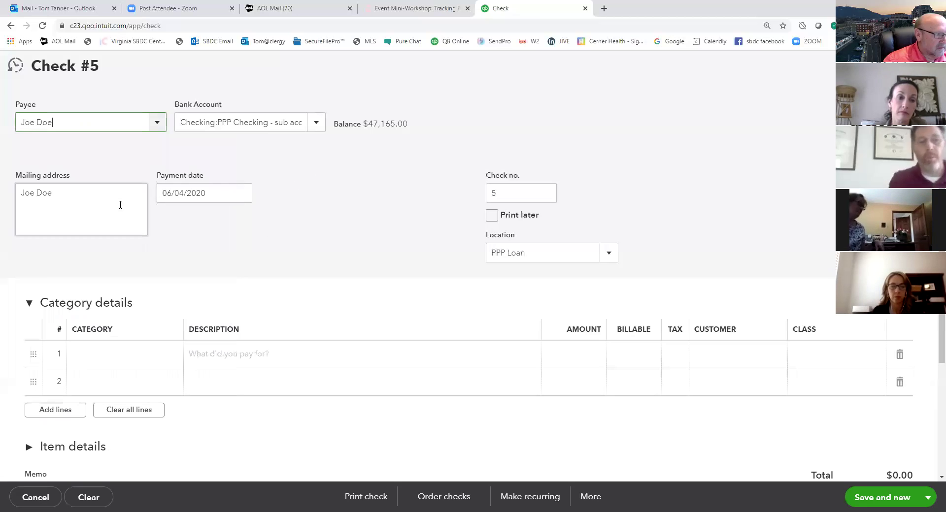
# - Look through the first line's category choices for an equity account suited to a payment to an owner
pyautogui.click(127, 356)
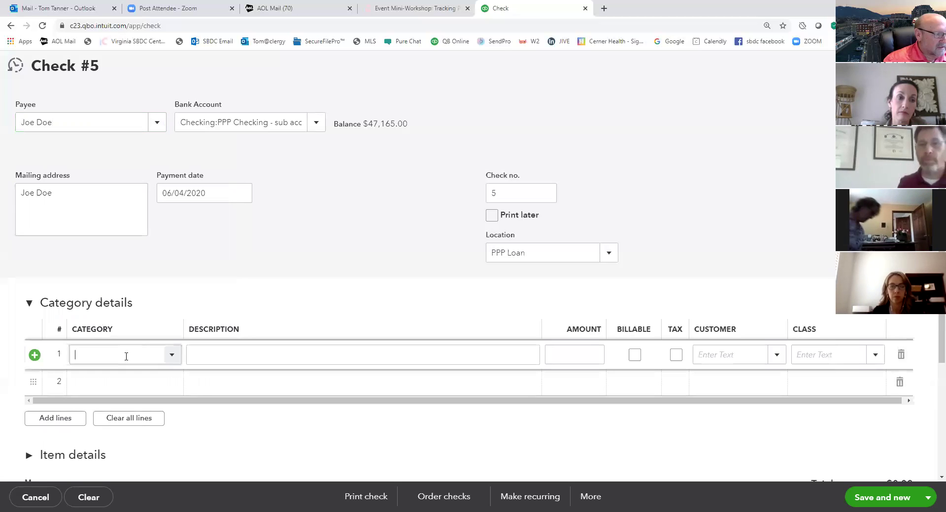
pyautogui.click(173, 355)
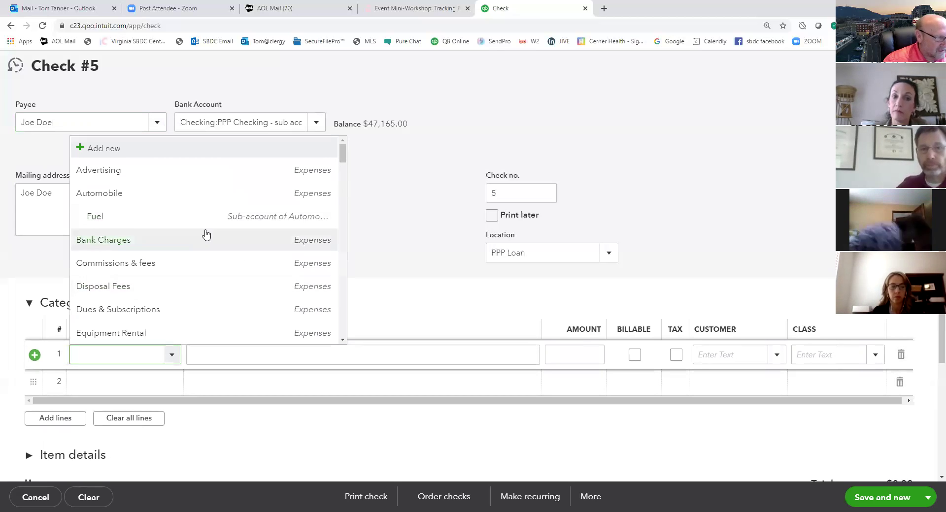
pyautogui.scroll(-5, 206, 235)
pyautogui.scroll(-15, 209, 236)
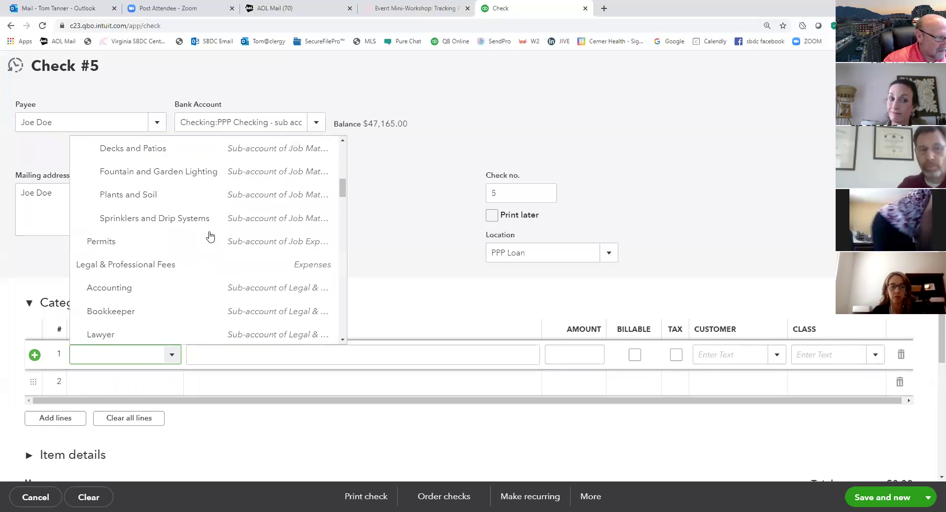
pyautogui.scroll(-6, 211, 237)
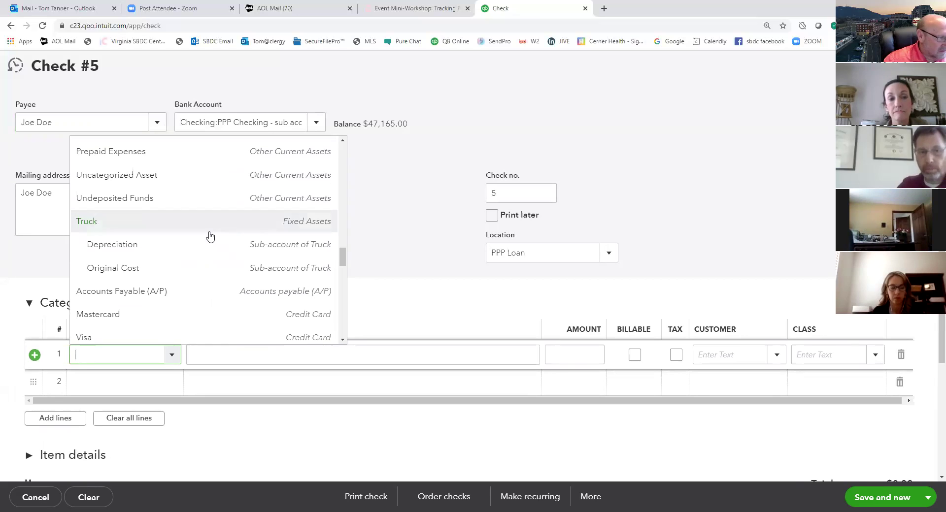
pyautogui.scroll(-6, 210, 237)
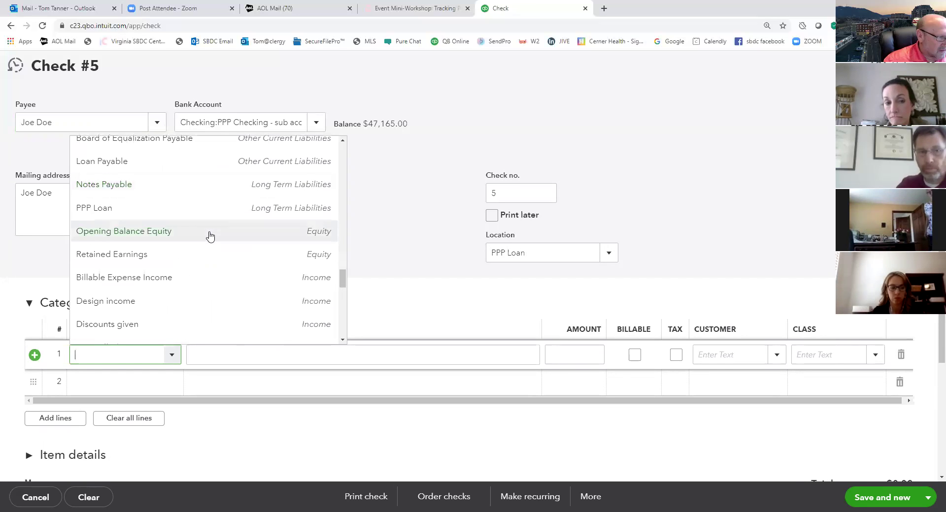
pyautogui.scroll(-2, 211, 237)
pyautogui.scroll(2, 211, 237)
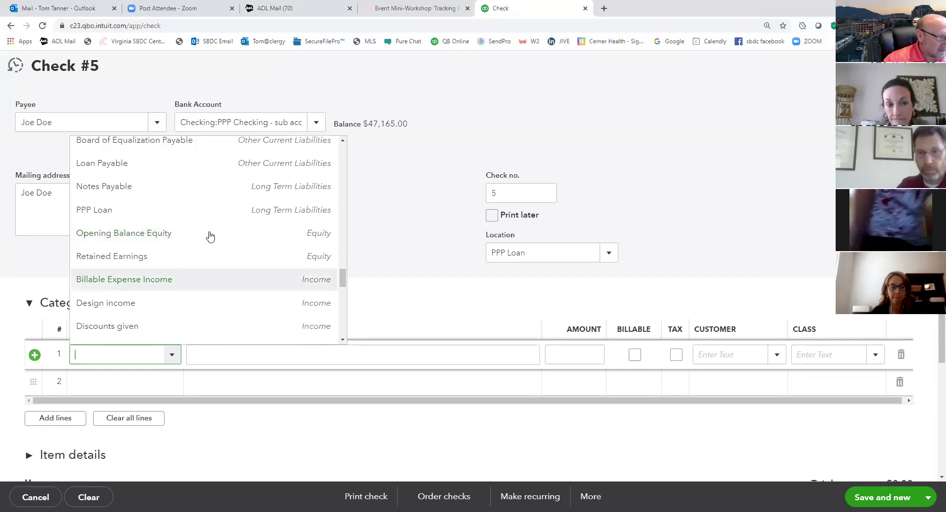
pyautogui.scroll(1, 211, 237)
pyautogui.moveTo(341, 276); pyautogui.dragTo(359, 150)
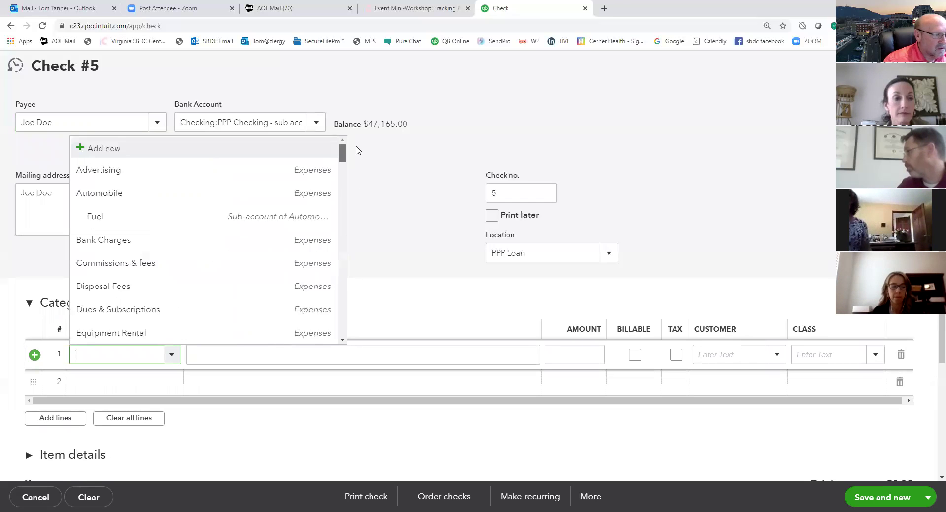
# - Start a new account for the line's category, with account type Equity and detail type Partner Distributions
pyautogui.click(102, 154)
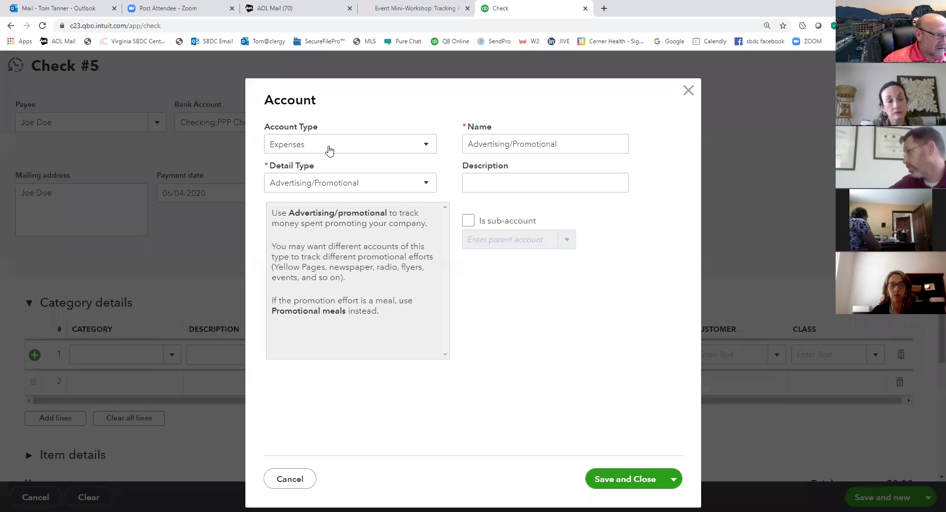
pyautogui.click(426, 143)
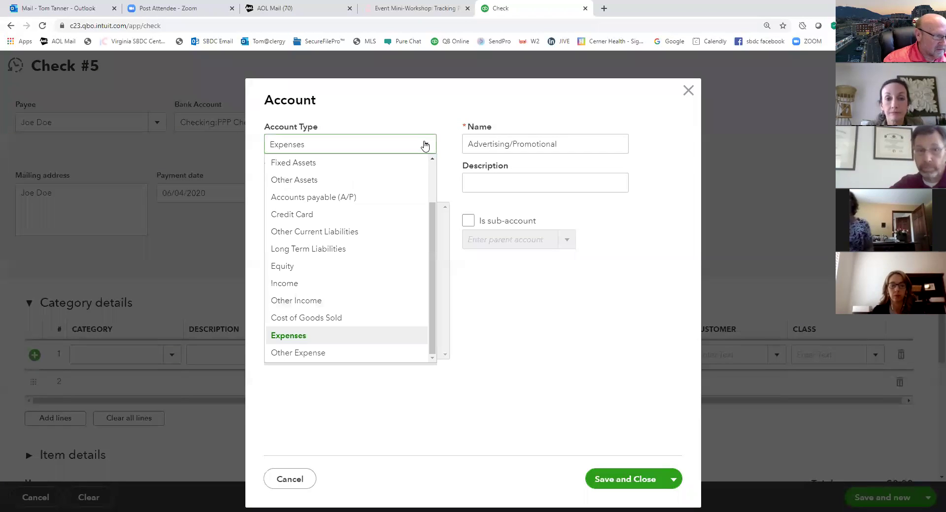
pyautogui.click(302, 266)
pyautogui.click(424, 184)
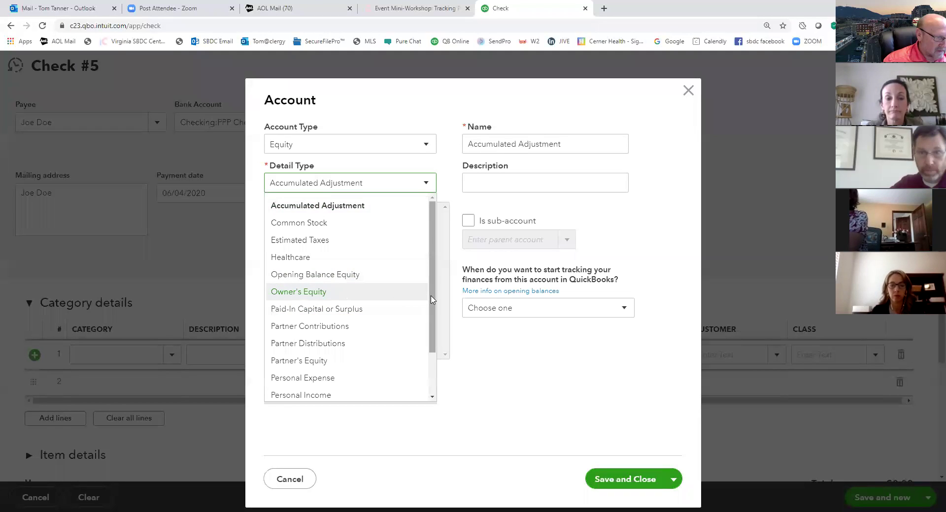
pyautogui.moveTo(432, 299); pyautogui.dragTo(433, 355)
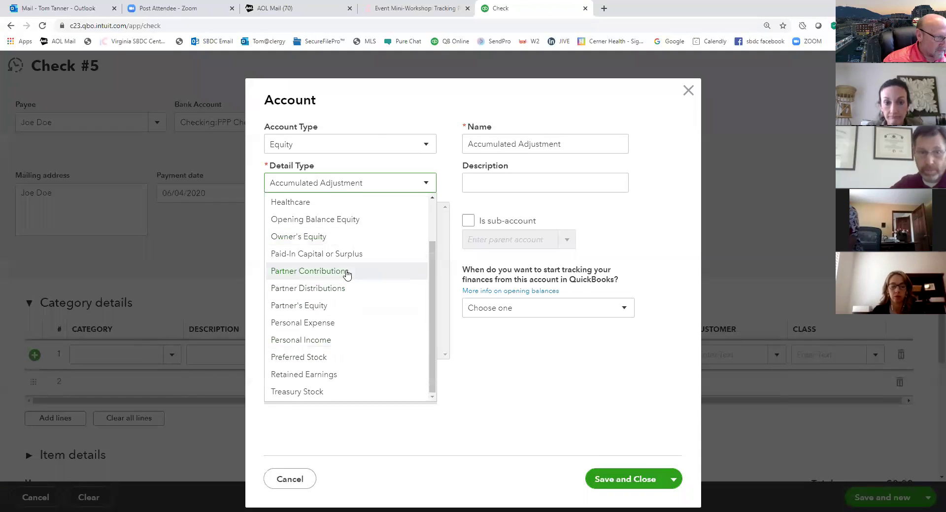
pyautogui.click(334, 288)
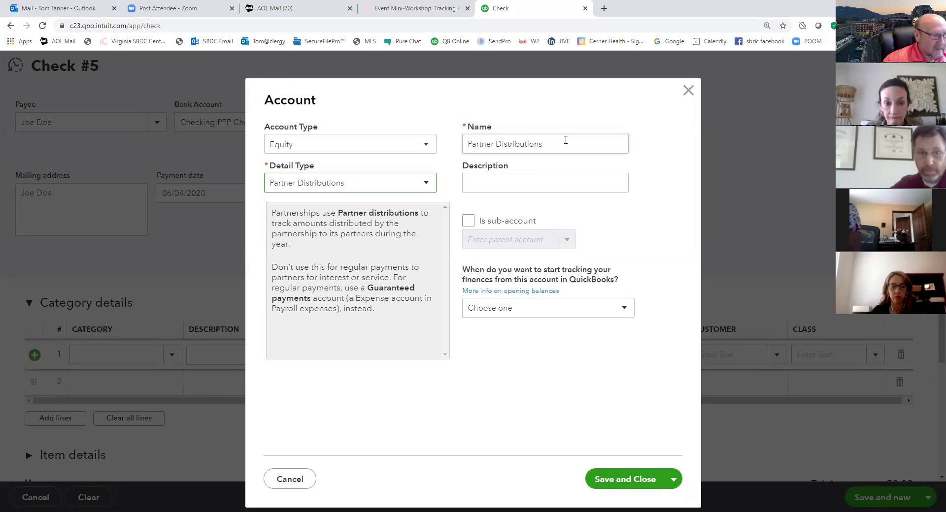
# - Name the new equity account Owner Draw and save it as the first line's category
pyautogui.moveTo(566, 140); pyautogui.dragTo(496, 166)
pyautogui.press('BackSpace')
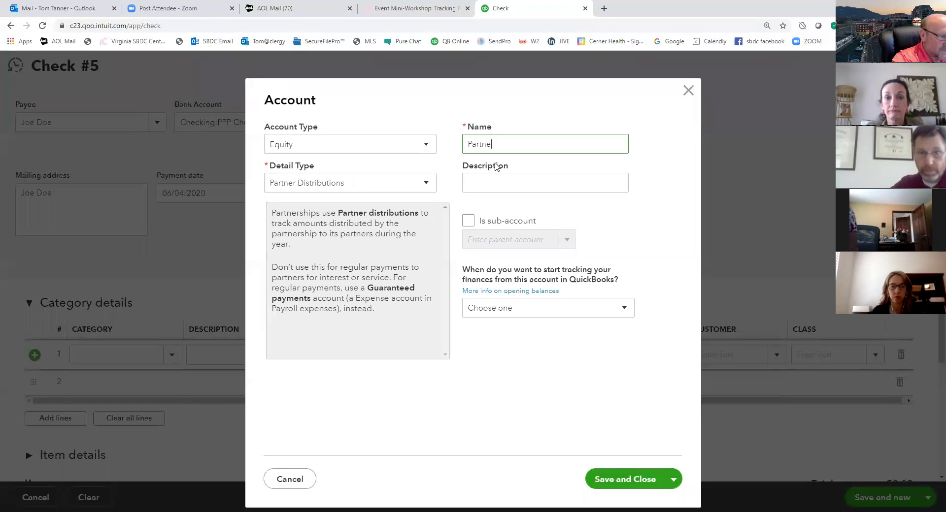
pyautogui.write('Owner Draw')
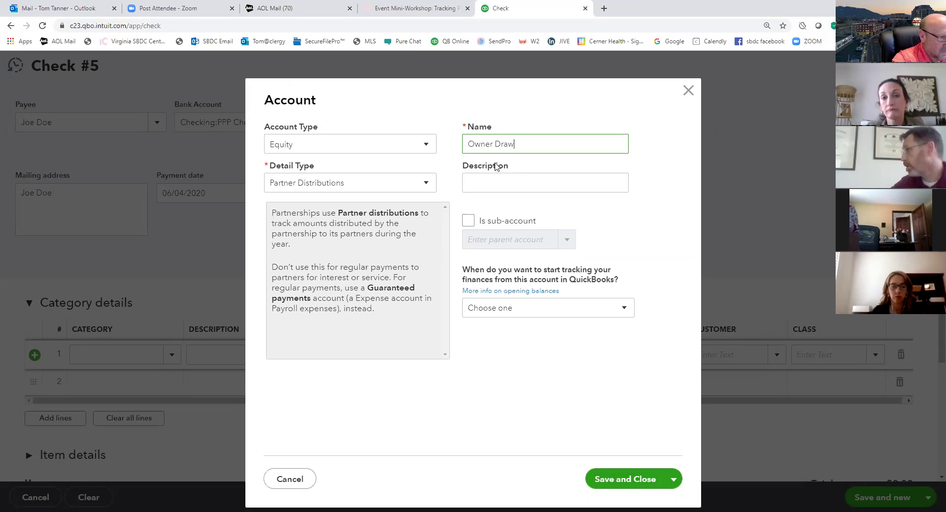
pyautogui.click(639, 481)
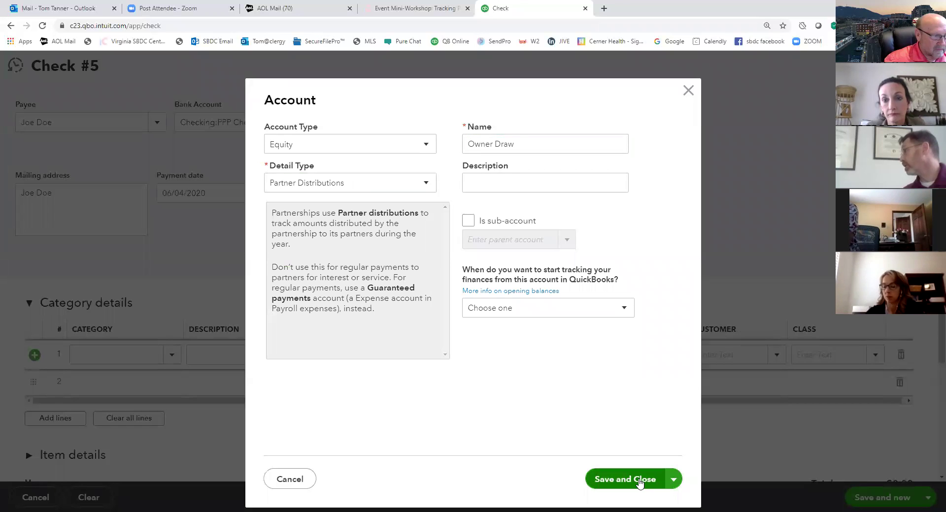
pyautogui.click(639, 480)
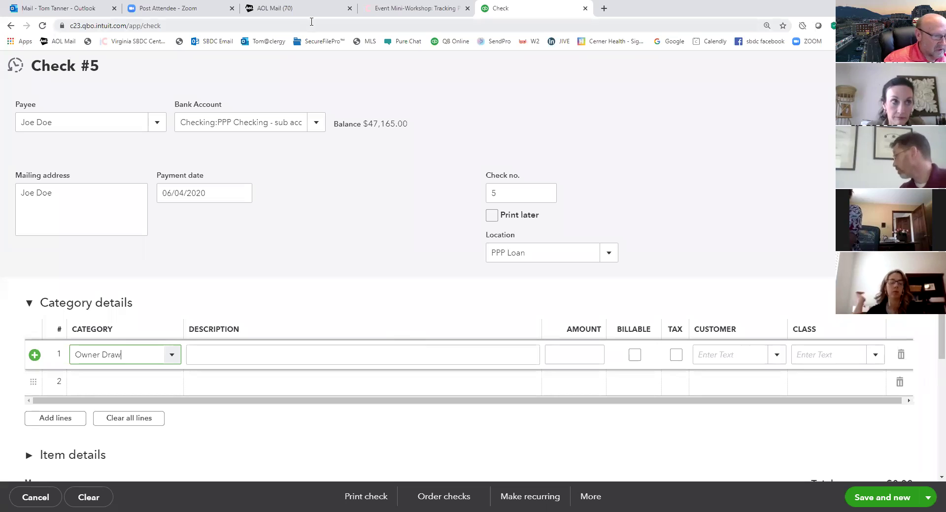
# - Describe the Owner Draw line as PPP Loan with amount 500 and class PPP Loan, then save and start another check
pyautogui.click(202, 355)
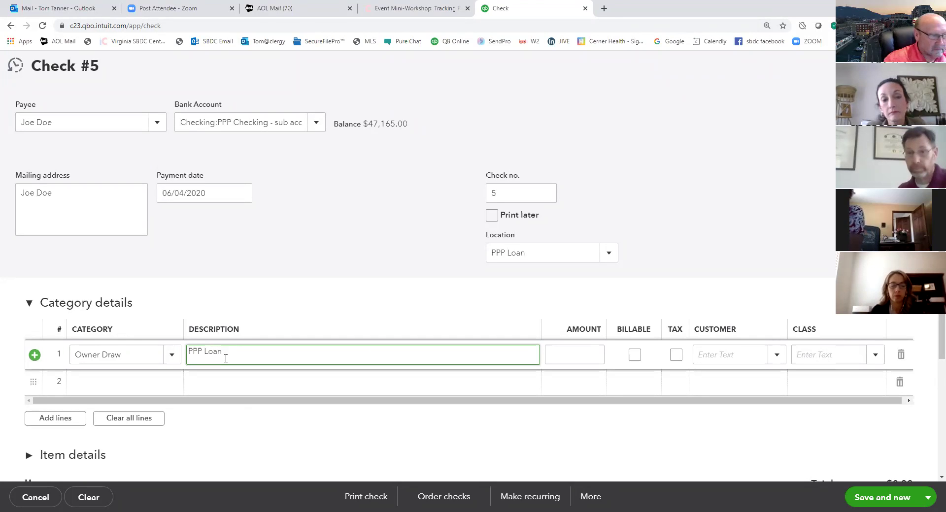
pyautogui.click(562, 351)
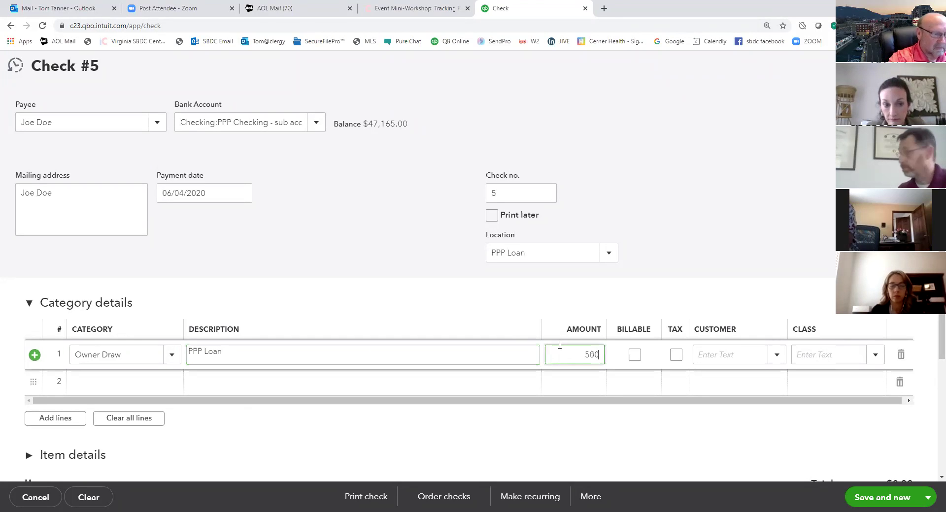
pyautogui.click(875, 355)
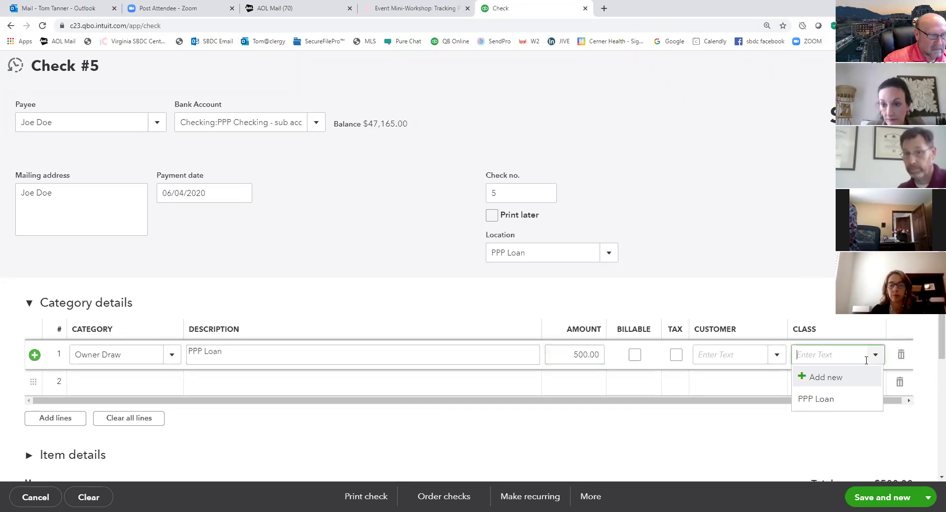
pyautogui.click(818, 399)
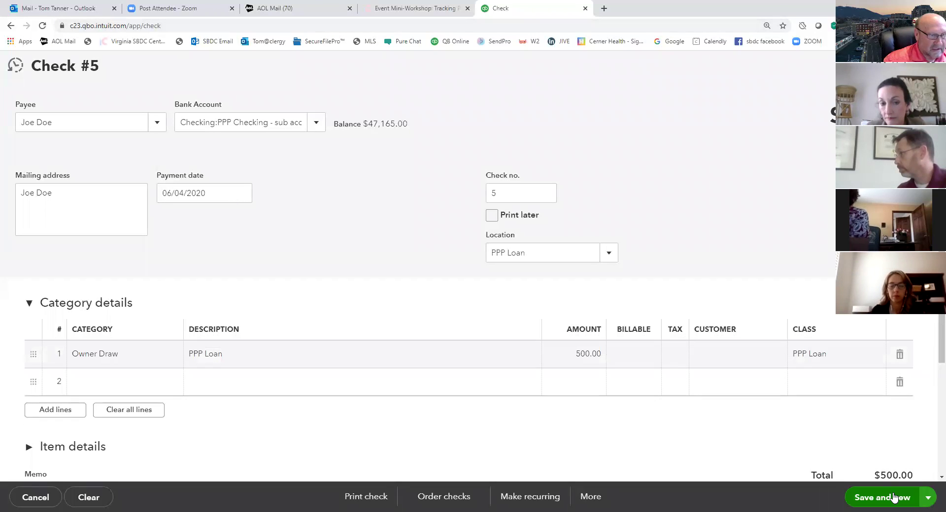
pyautogui.hotkey('ctrl', 'alt', 's')
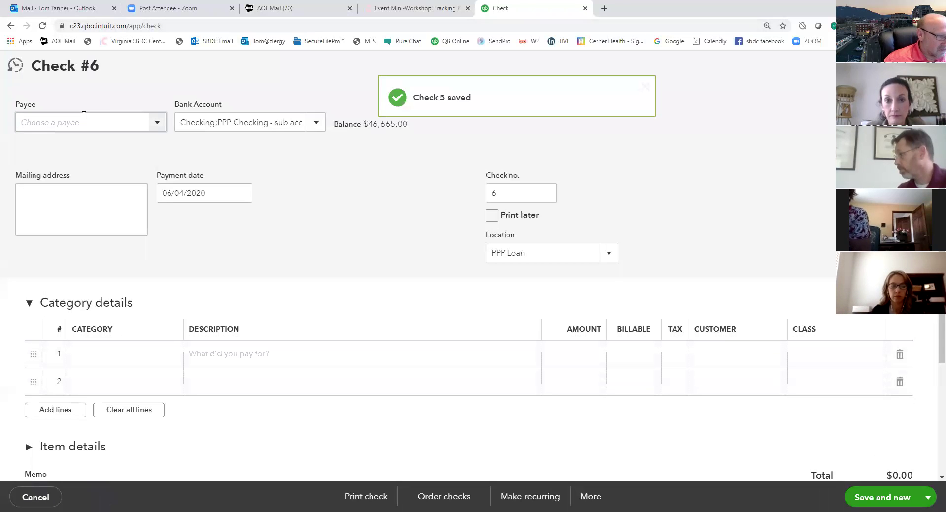
# - Choose the same existing vendor as the payee of the new check
pyautogui.click(81, 124)
pyautogui.write('Joe Doe')
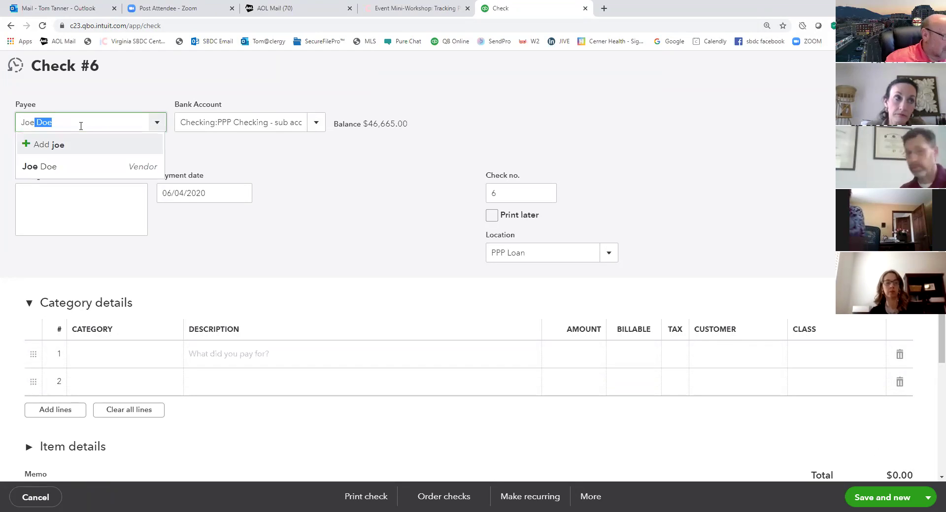
pyautogui.click(28, 166)
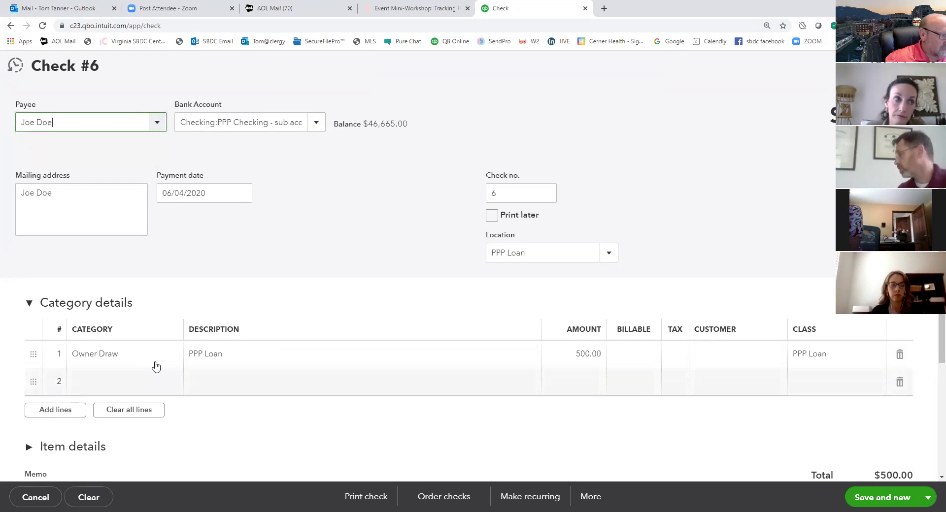
# - Start a new expense account for the first line's category, with detail type Cost of Labor
pyautogui.click(170, 356)
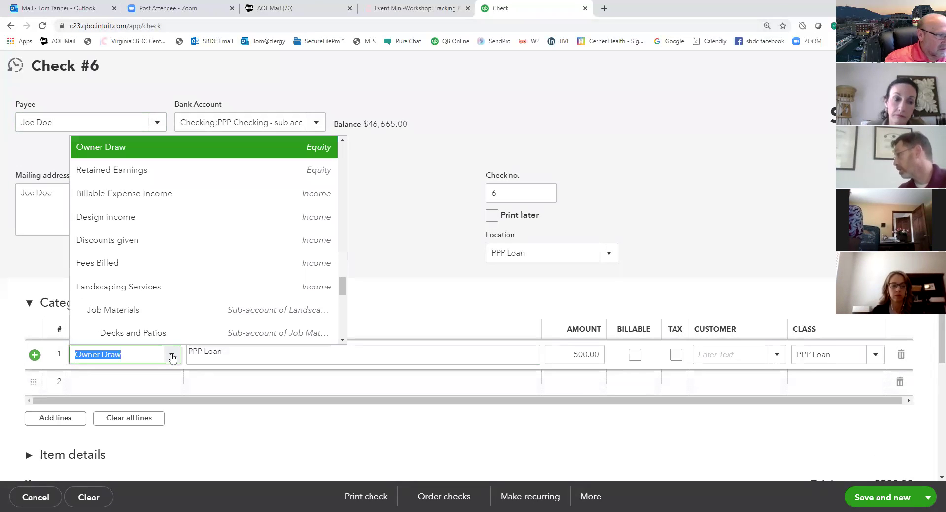
pyautogui.moveTo(347, 284)
pyautogui.mouseDown()
pyautogui.moveTo(354, 195)
pyautogui.moveTo(338, 227)
pyautogui.mouseUp()
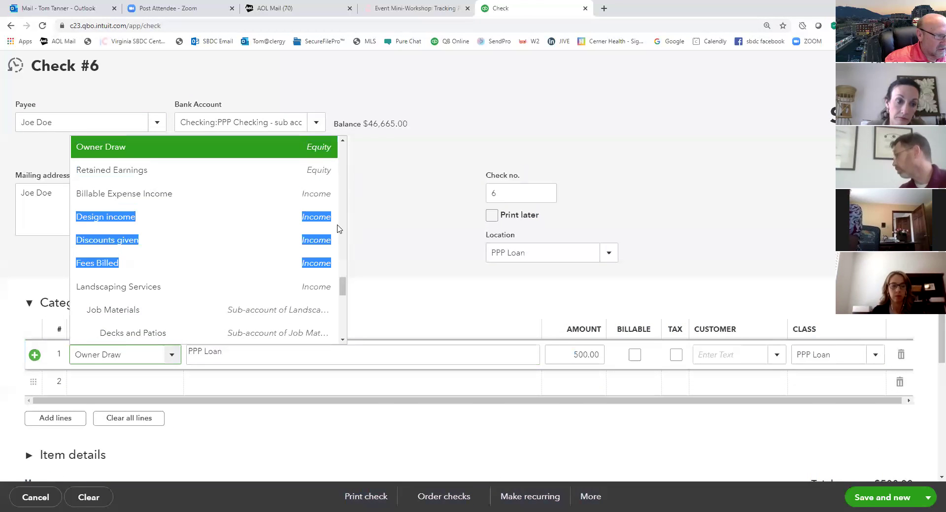
pyautogui.moveTo(343, 289); pyautogui.dragTo(348, 146)
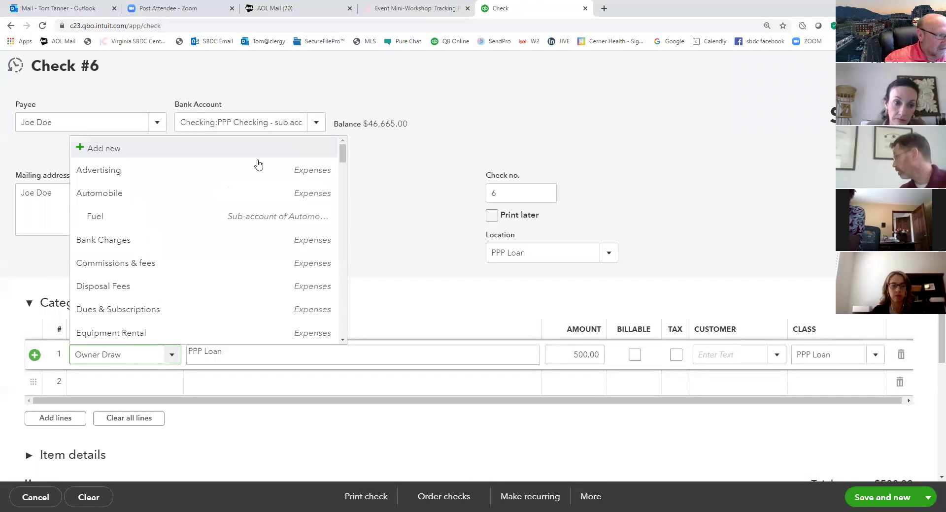
pyautogui.click(125, 149)
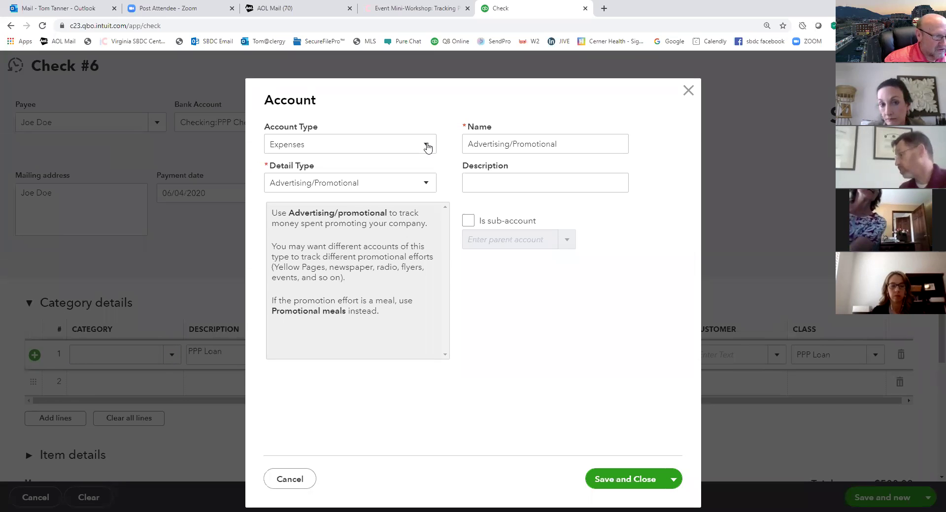
pyautogui.click(428, 181)
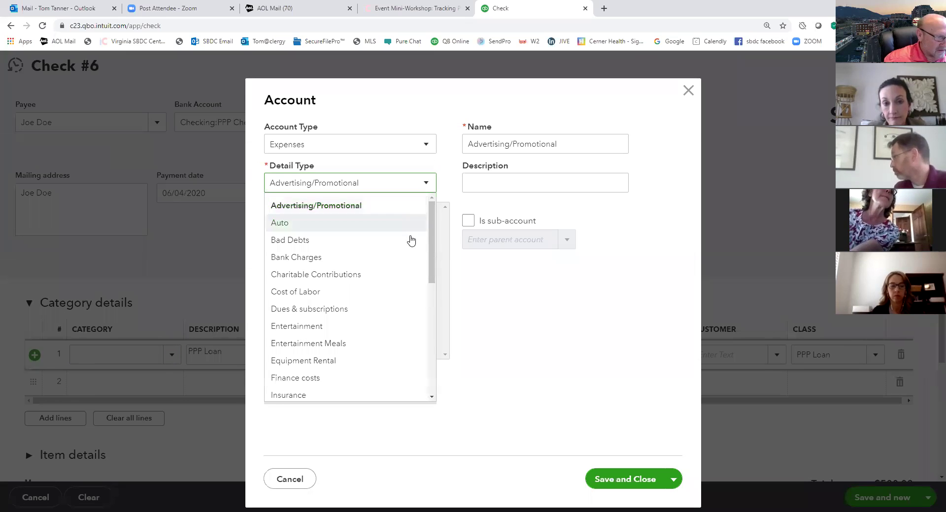
pyautogui.scroll(-1, 433, 231)
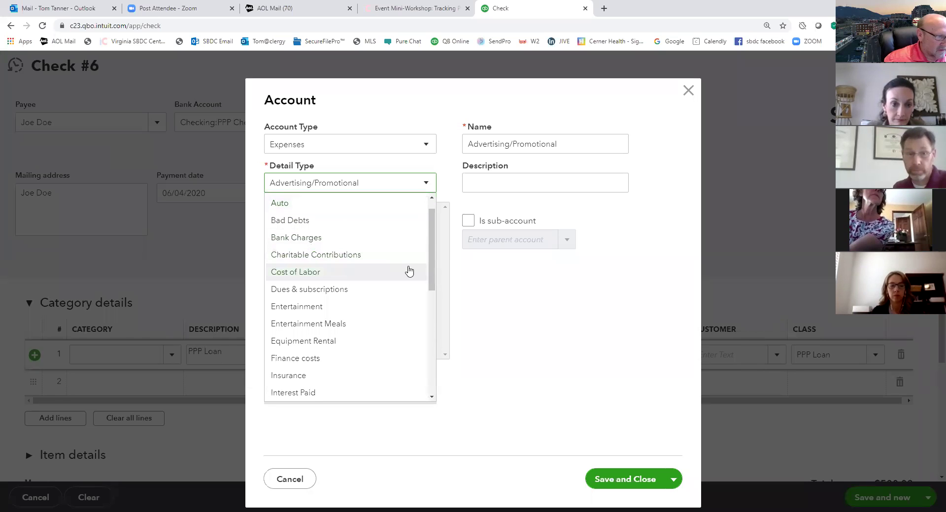
pyautogui.scroll(-2, 430, 270)
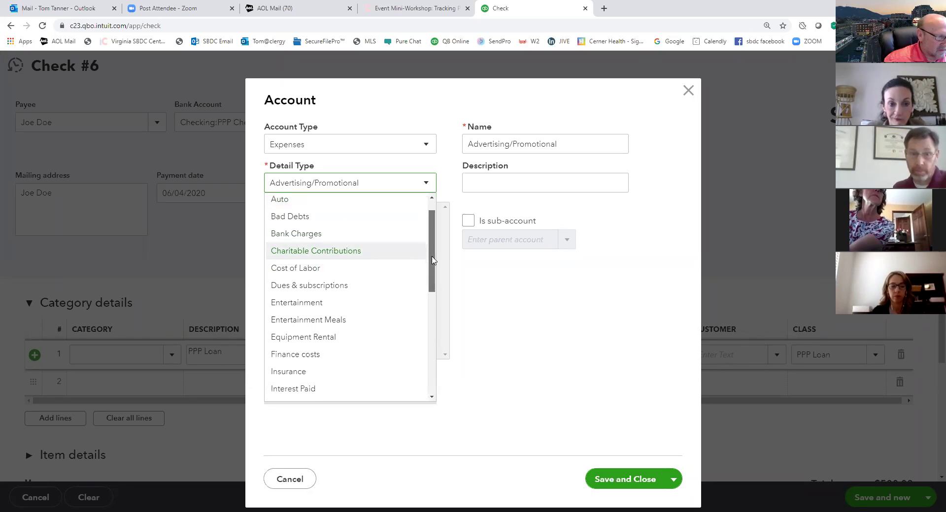
pyautogui.moveTo(429, 288); pyautogui.dragTo(376, 261)
pyautogui.click(369, 291)
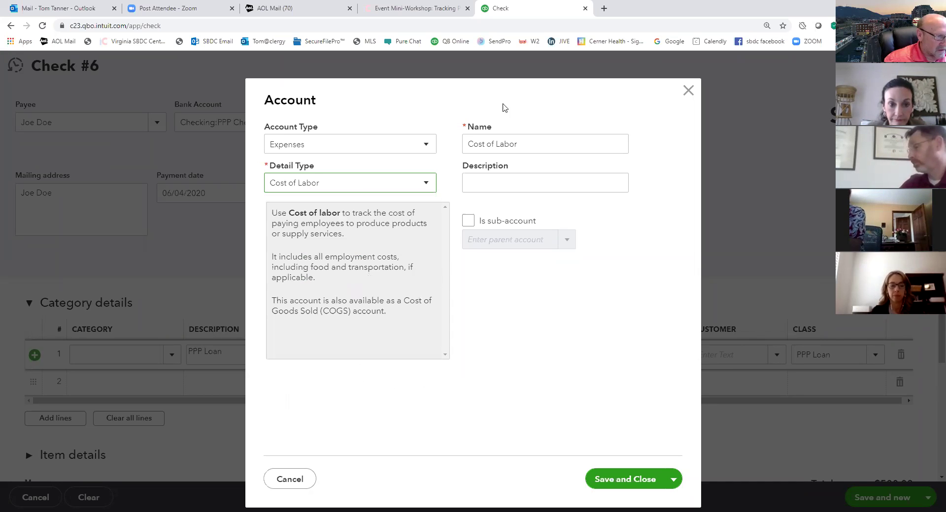
# - Try to save the new expense account under the name Owner Draw
pyautogui.moveTo(528, 141); pyautogui.dragTo(445, 167)
pyautogui.write('O')
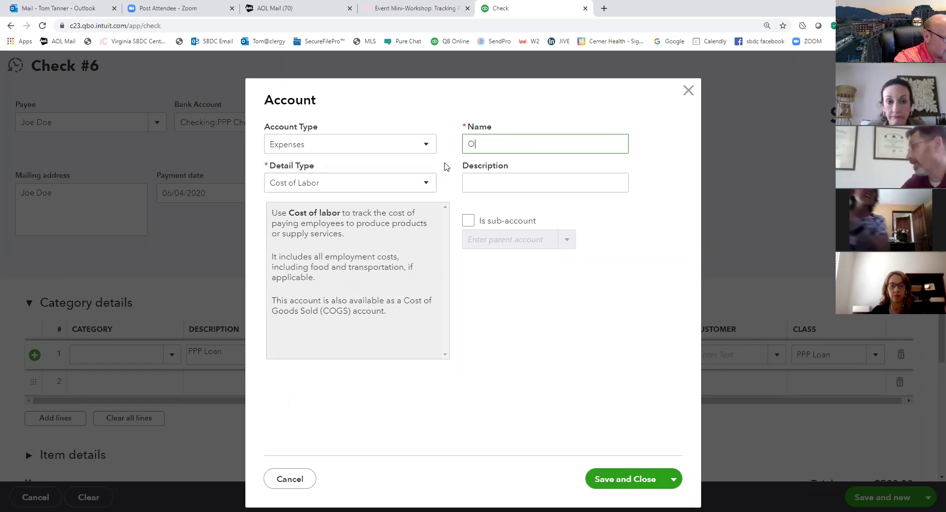
pyautogui.write('wner Draw')
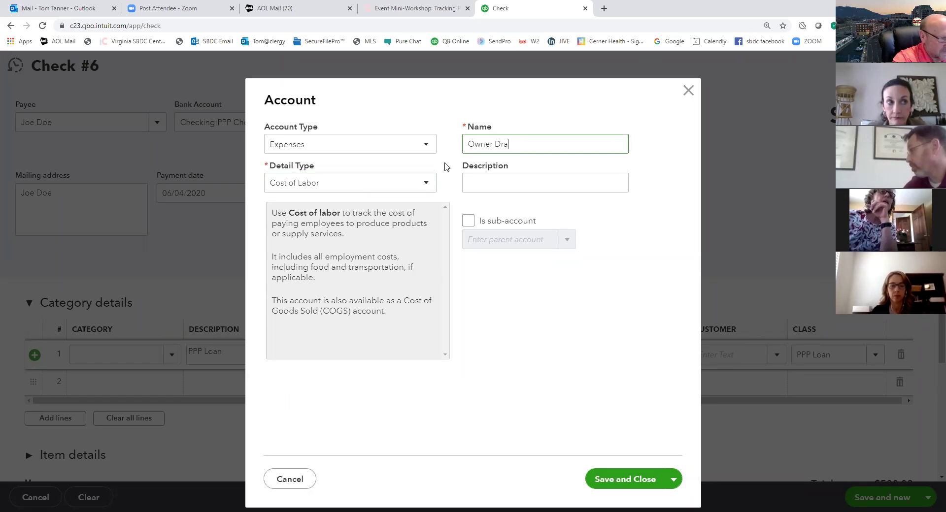
pyautogui.click(618, 480)
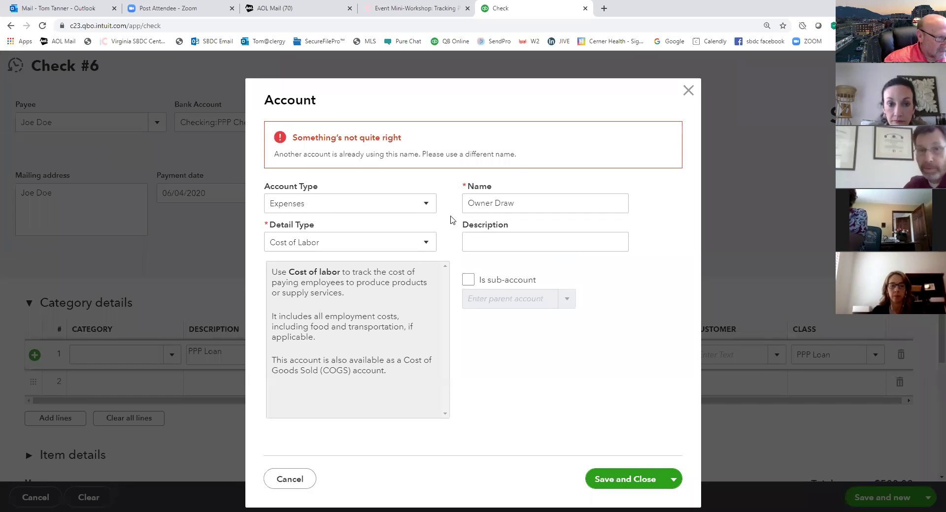
# - Rename the new expense account Owners Draw and save it as the line's category
pyautogui.tripleClick(528, 195)
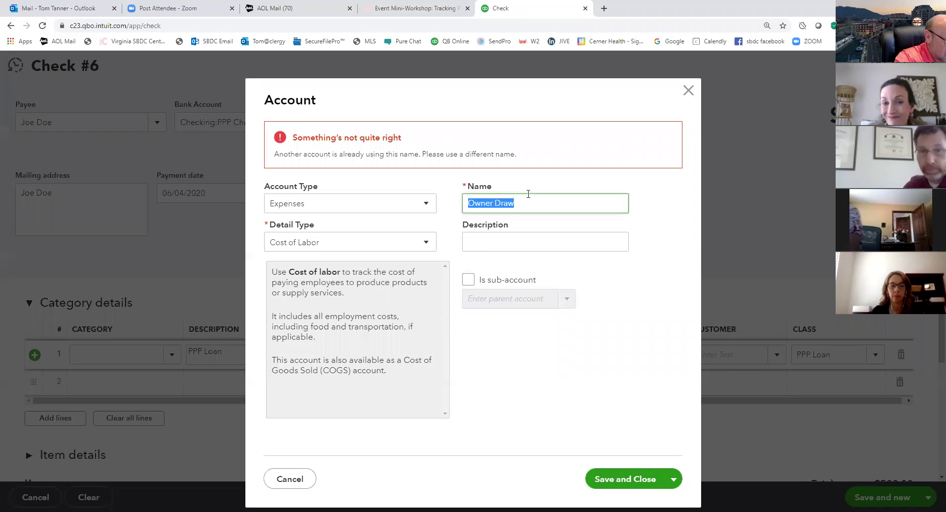
pyautogui.write('Owner')
pyautogui.press('BackSpace')
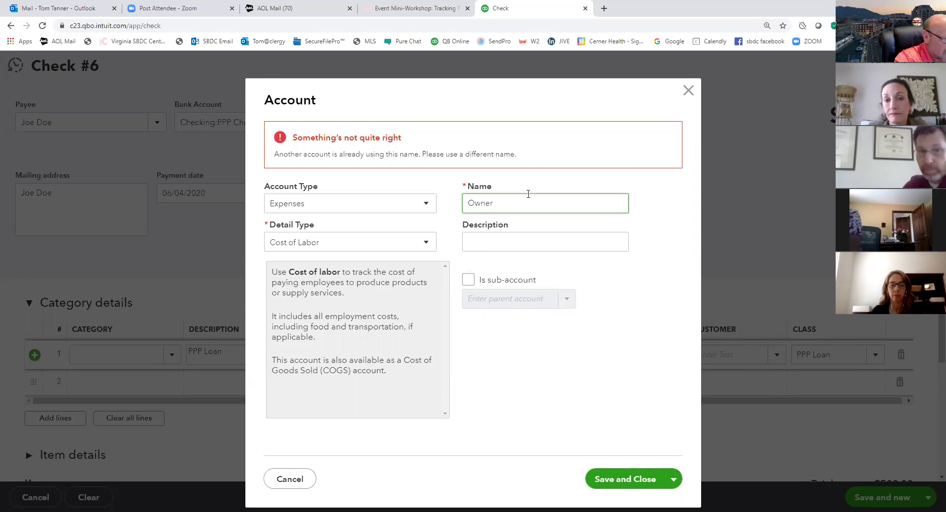
pyautogui.write('s Dra')
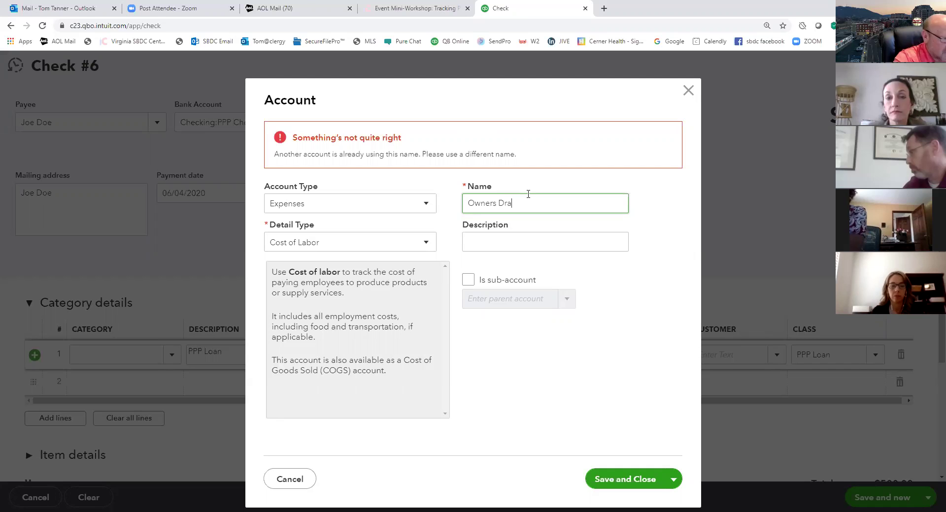
pyautogui.write('w')
pyautogui.click(625, 479)
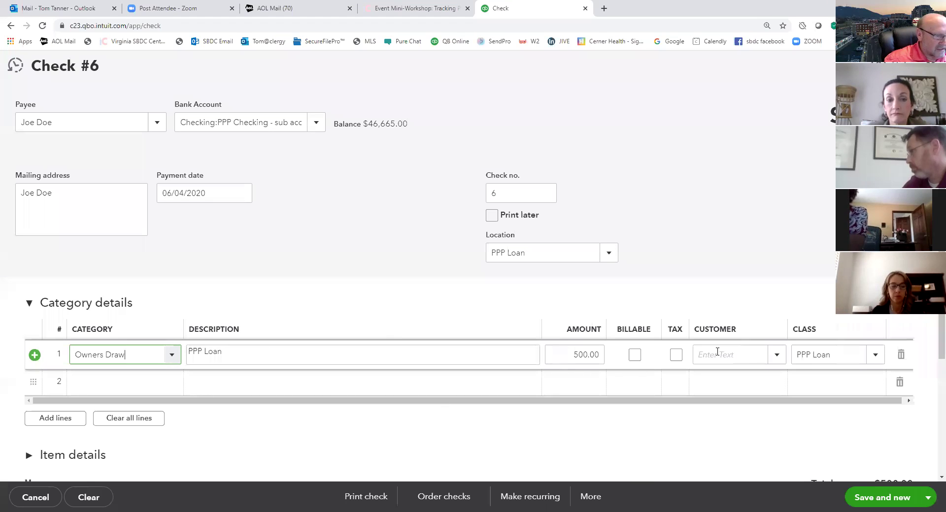
# - Set the Owners Draw line to a billable amount of 600, then save and close the check
pyautogui.click(568, 348)
pyautogui.doubleClick(568, 347)
pyautogui.write('6')
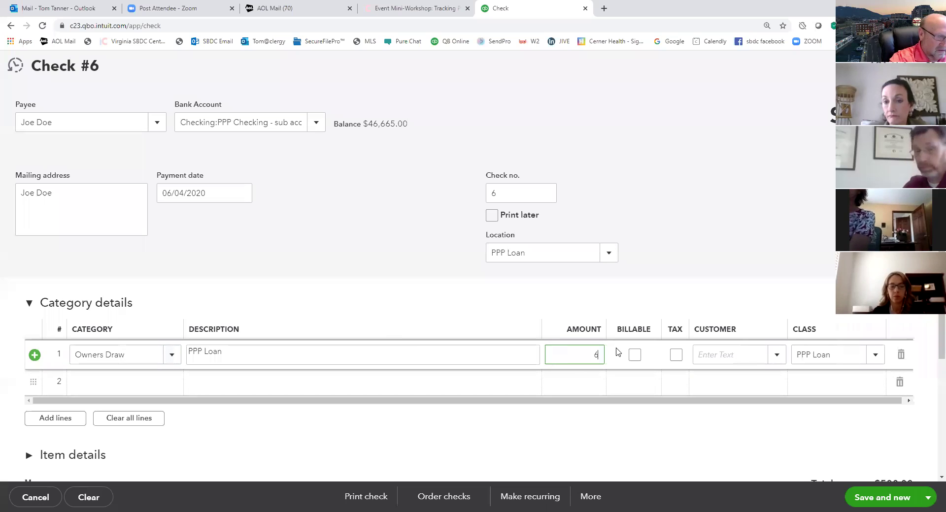
pyautogui.write('00')
pyautogui.click(633, 354)
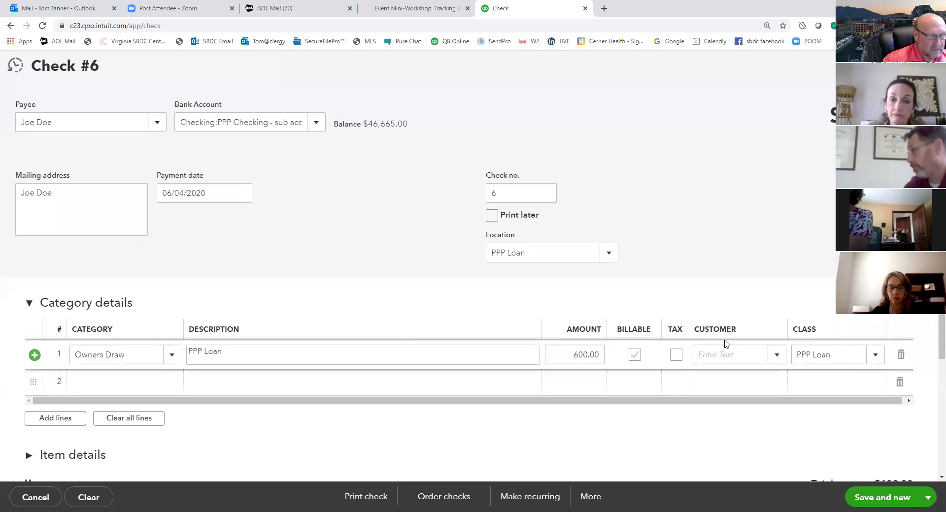
pyautogui.click(926, 497)
pyautogui.click(876, 474)
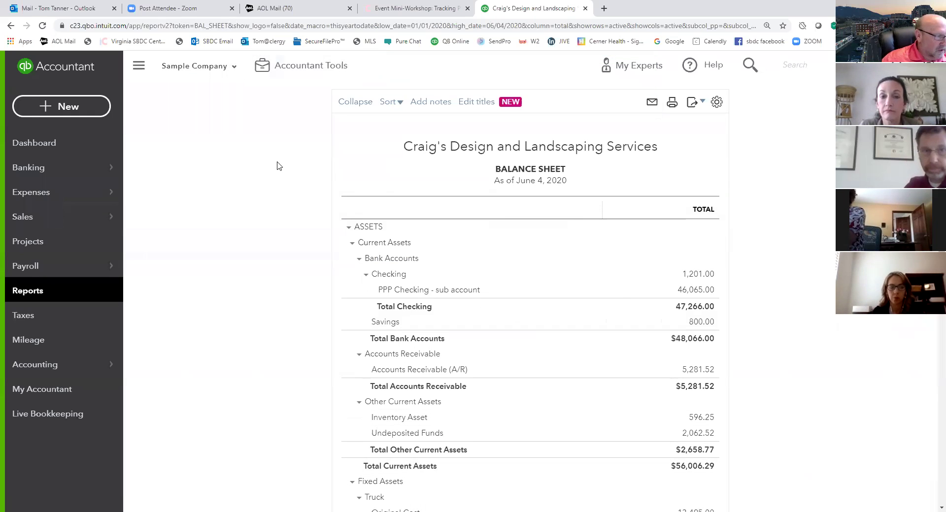
# - Examine the balance sheet down to its equity section for the owner draw entry
pyautogui.scroll(-9, 277, 166)
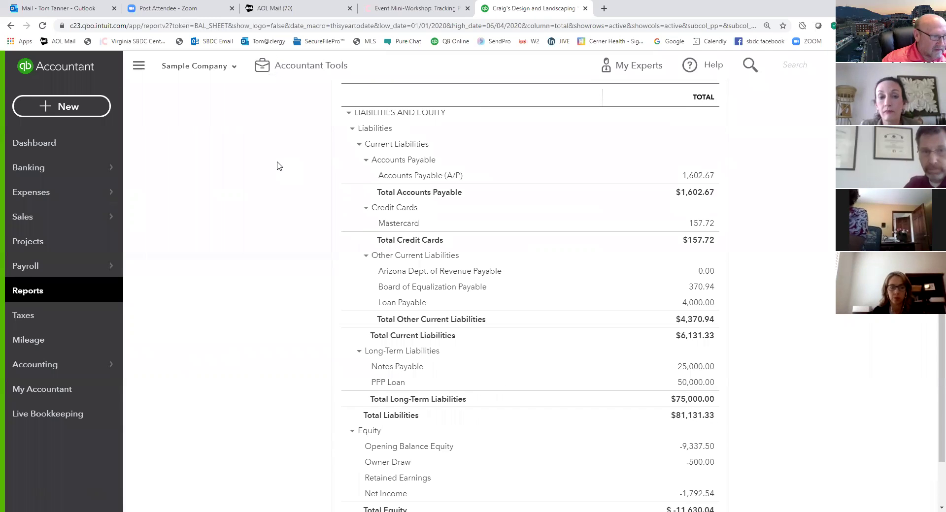
pyautogui.scroll(-3, 277, 166)
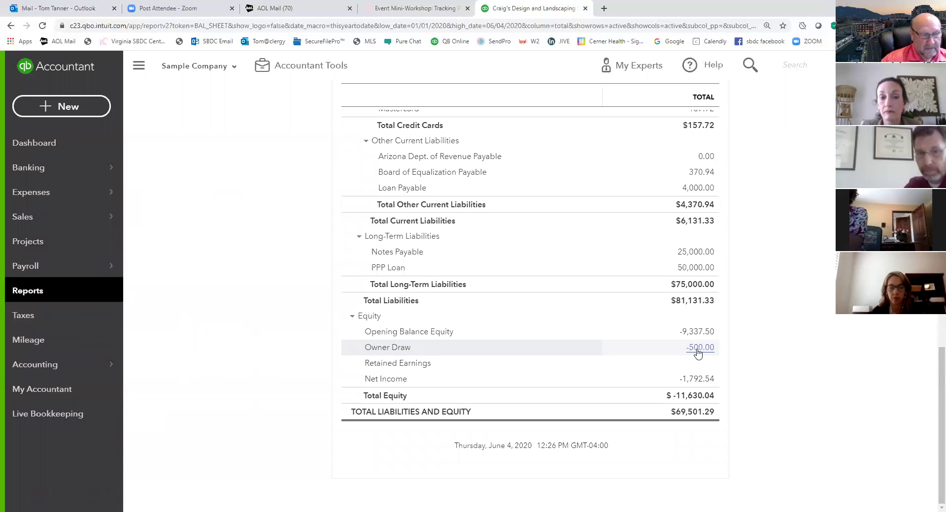
pyautogui.scroll(15, 697, 353)
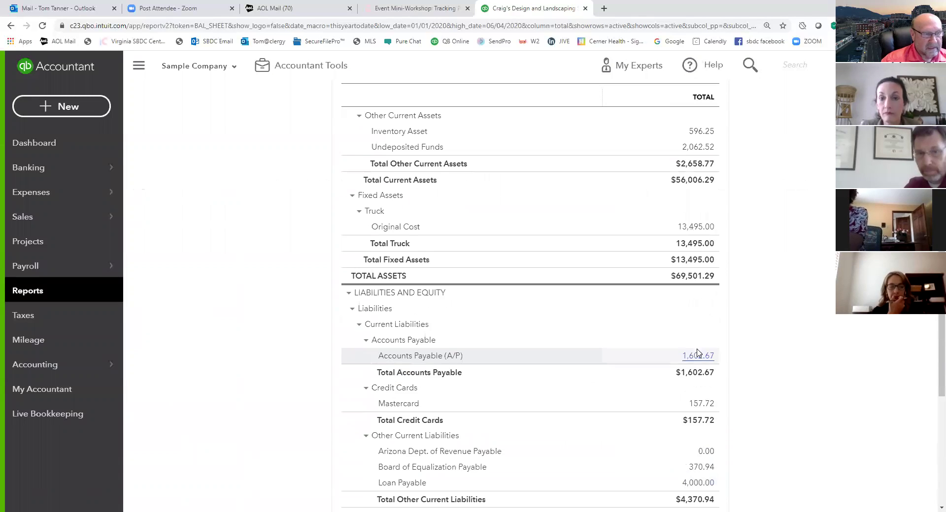
pyautogui.scroll(1, 697, 353)
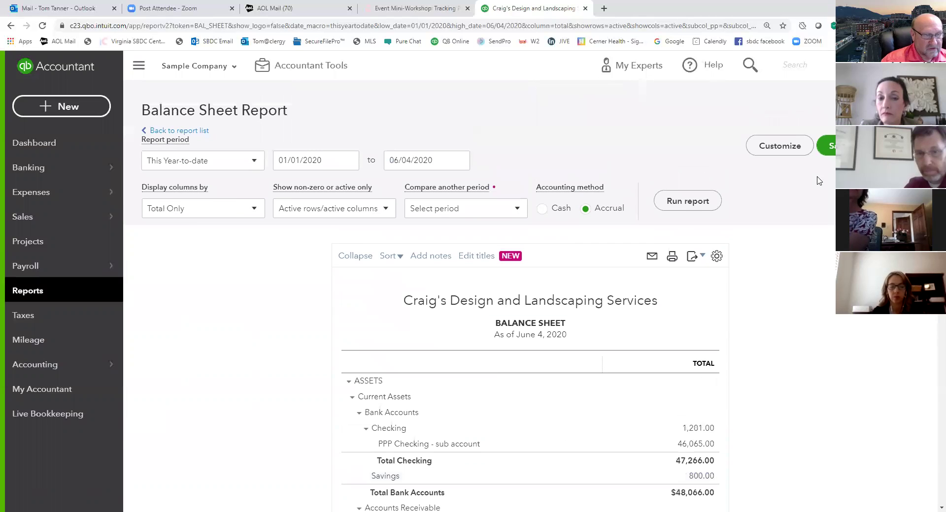
# - Filter the balance sheet by the PPP Loan class and run the report
pyautogui.click(783, 144)
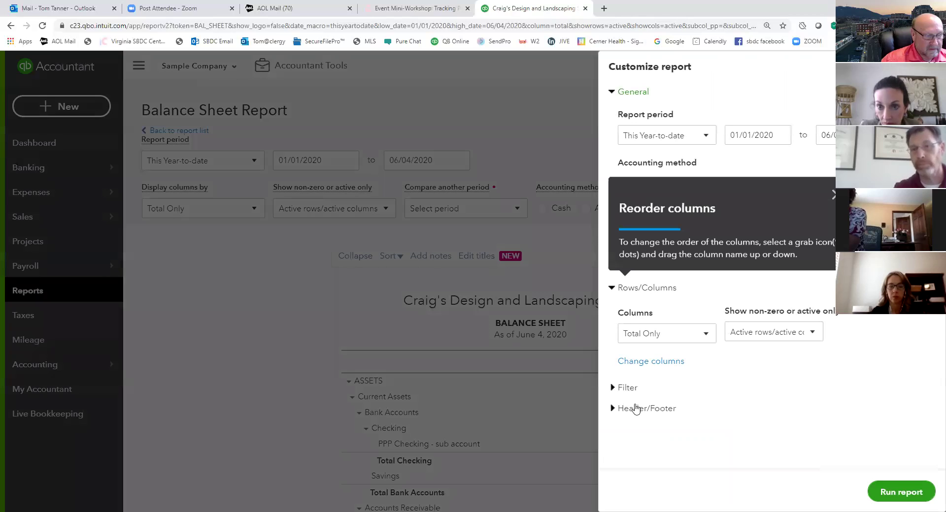
pyautogui.click(829, 186)
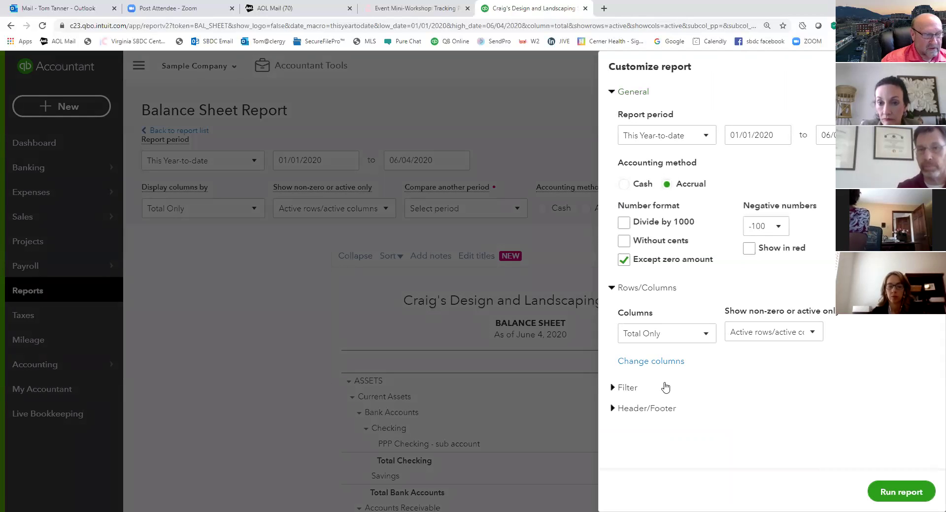
pyautogui.click(625, 389)
pyautogui.scroll(-3, 645, 387)
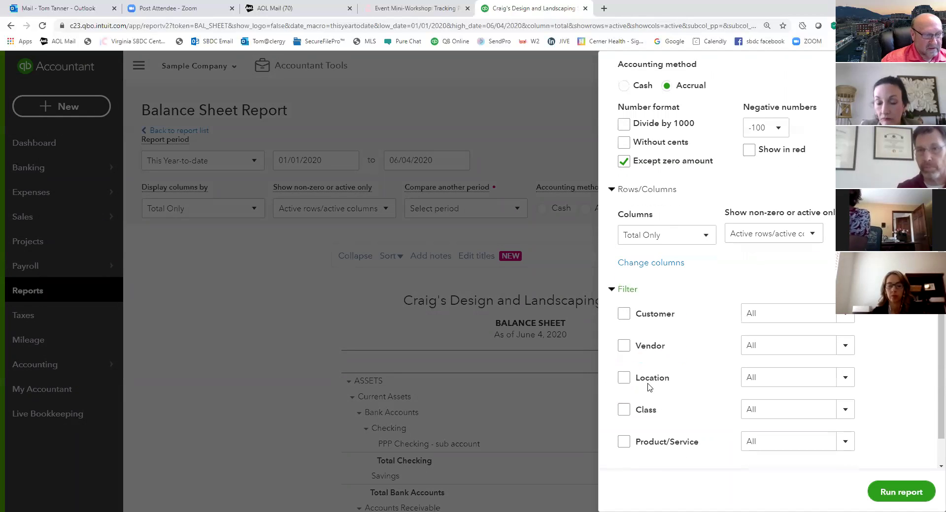
pyautogui.click(632, 379)
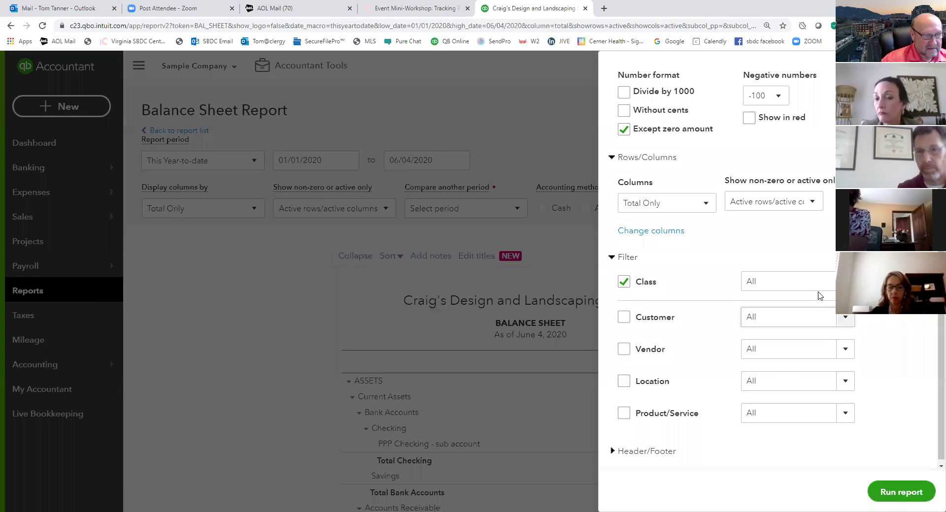
pyautogui.click(751, 282)
pyautogui.click(753, 369)
pyautogui.click(901, 492)
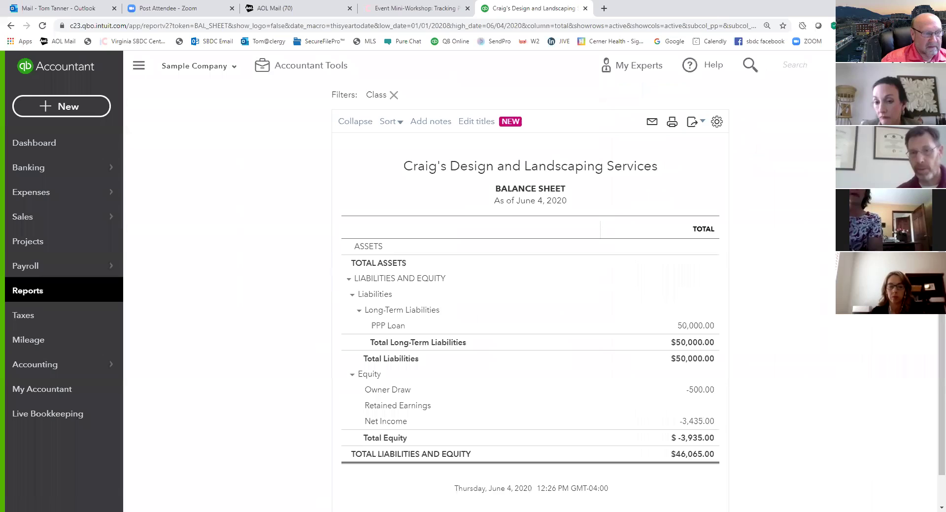
pyautogui.scroll(-1, 834, 219)
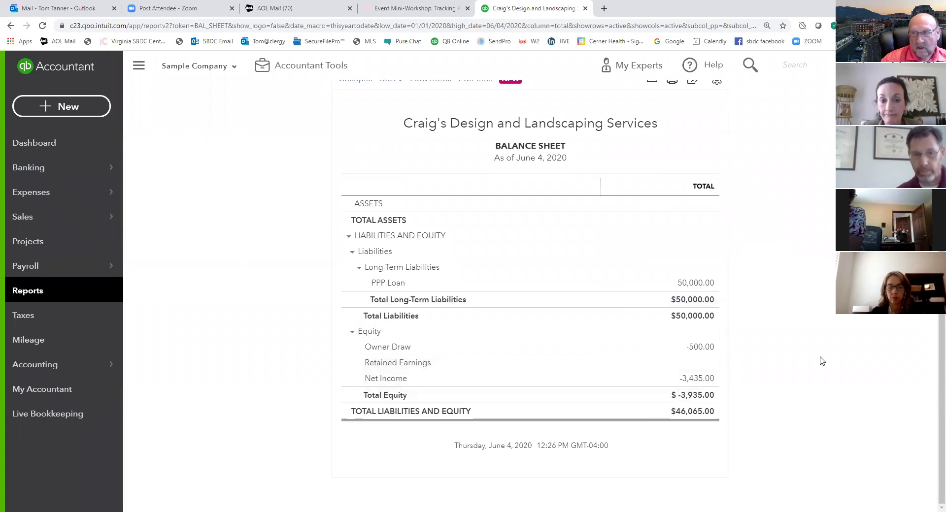
# - Rerun the class-filtered balance sheet and recheck the PPP Loan selection in its report customization
pyautogui.scroll(4, 816, 358)
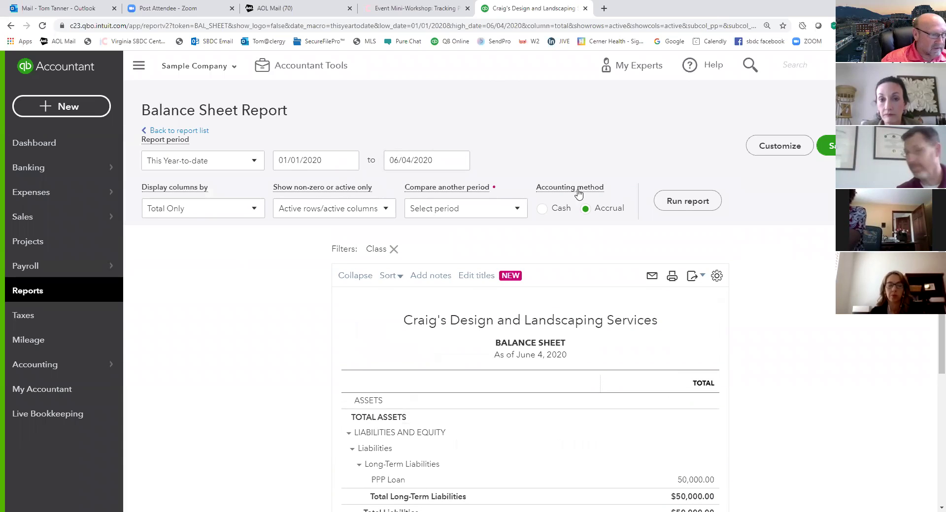
pyautogui.click(690, 203)
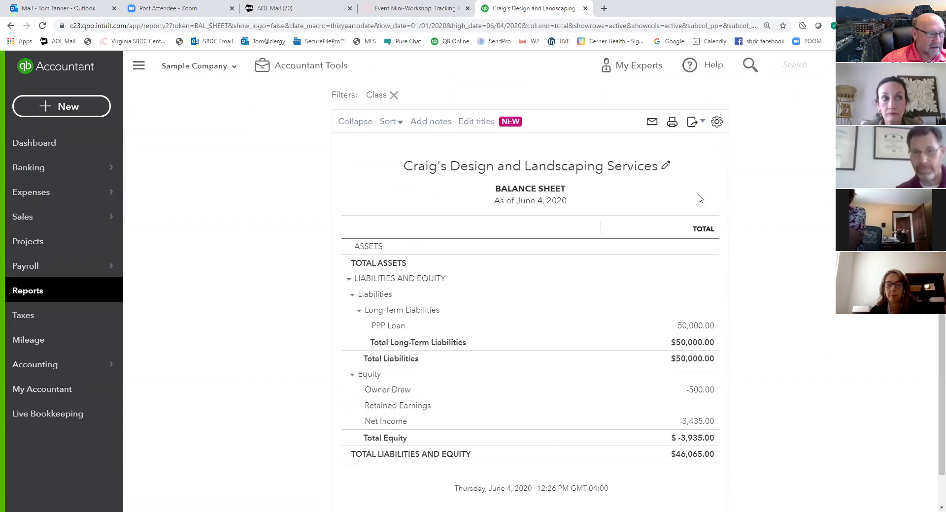
pyautogui.scroll(3, 739, 242)
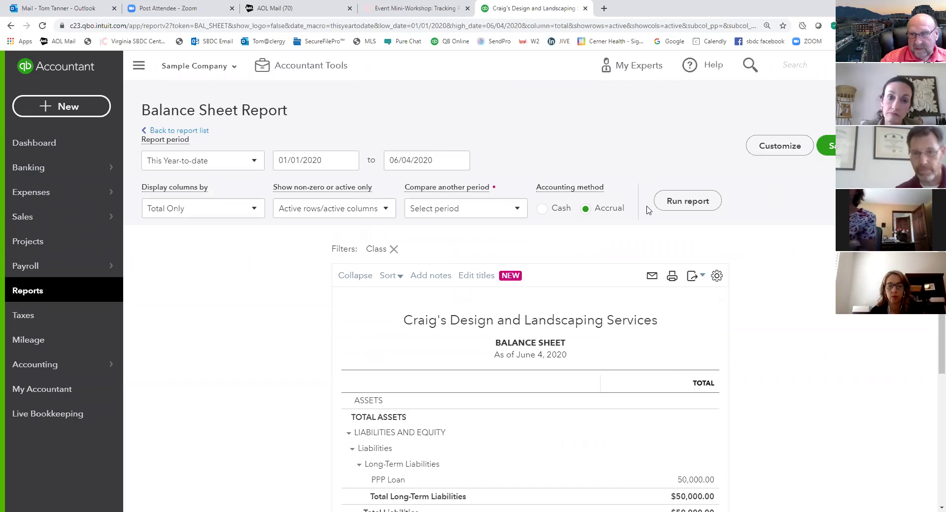
pyautogui.click(777, 151)
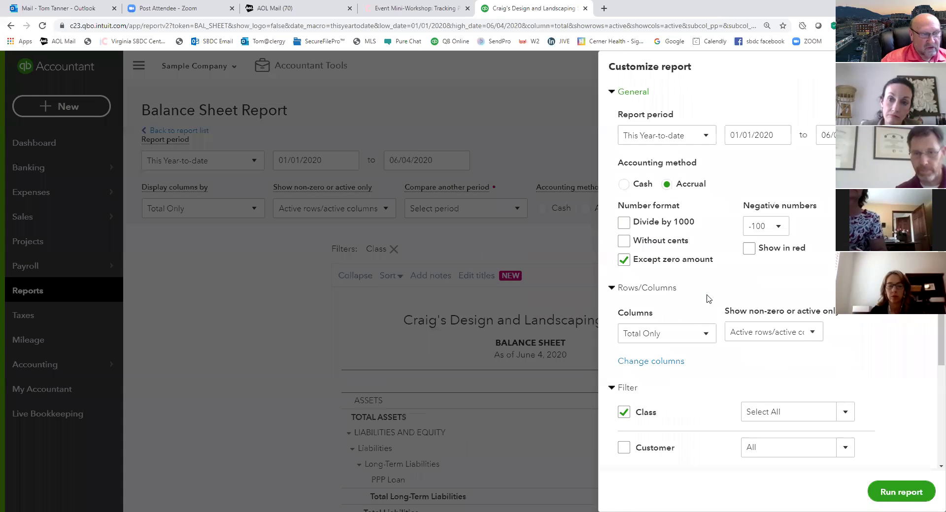
pyautogui.scroll(-1, 681, 404)
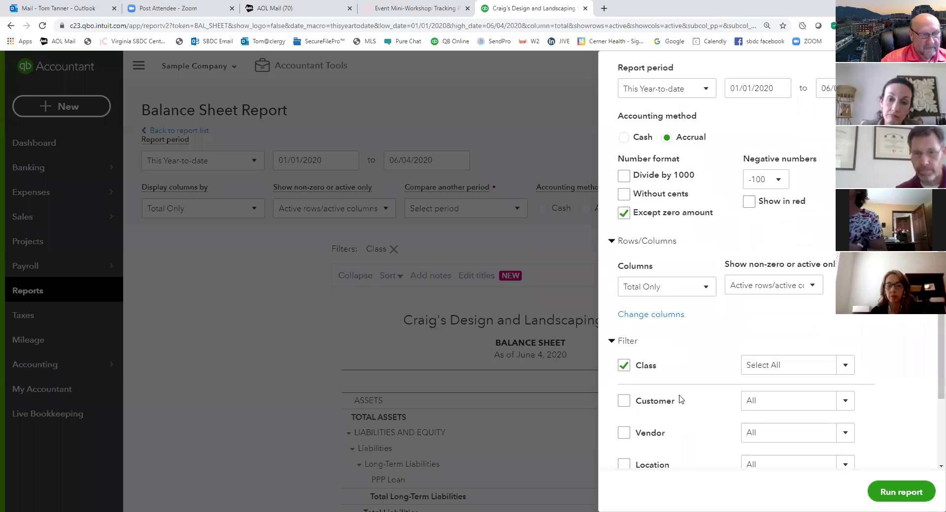
pyautogui.scroll(-2, 654, 420)
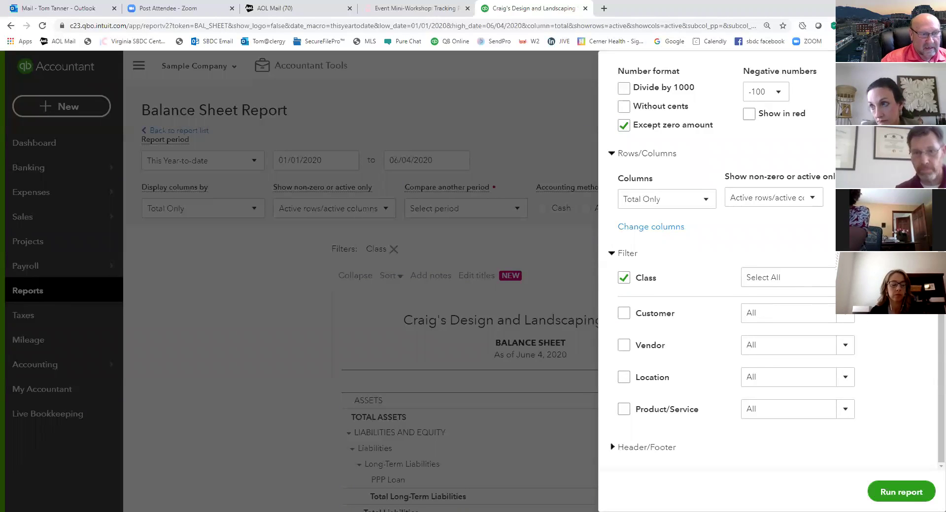
pyautogui.click(788, 277)
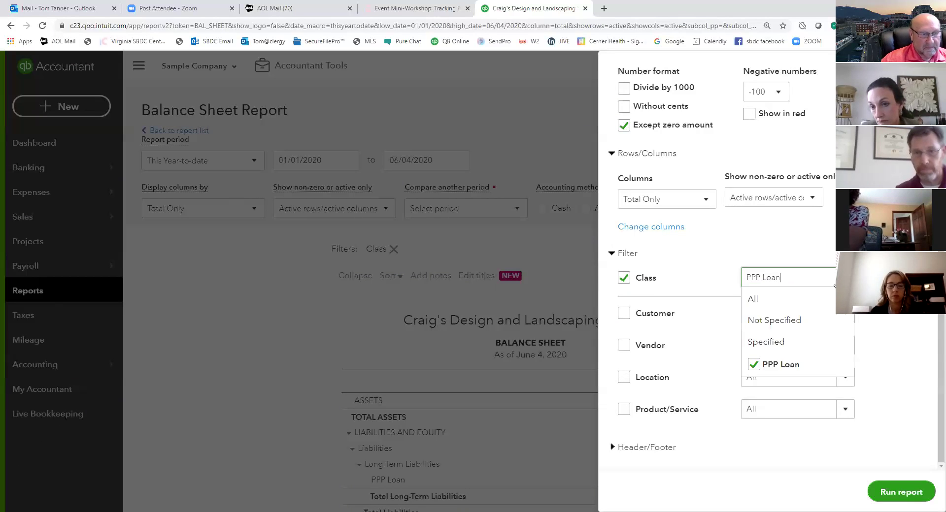
pyautogui.click(892, 490)
pyautogui.scroll(-3, 785, 333)
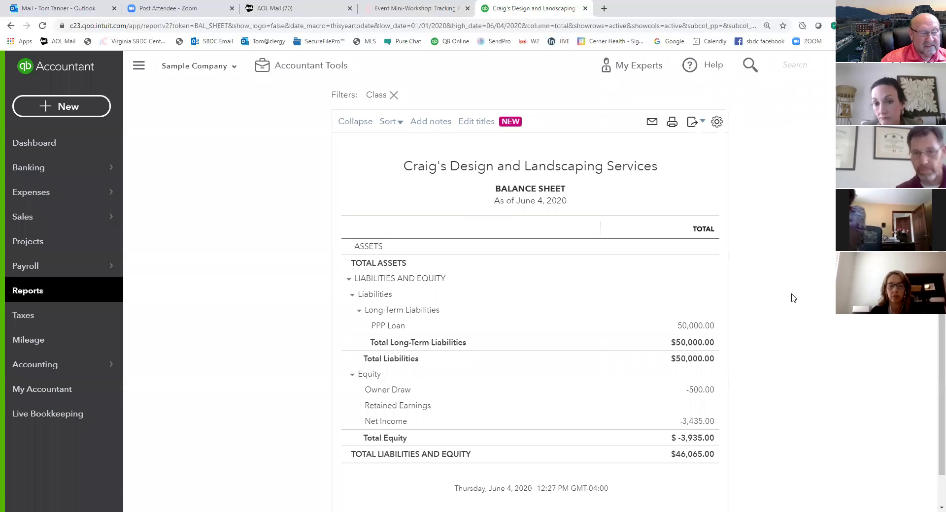
pyautogui.scroll(-1, 798, 309)
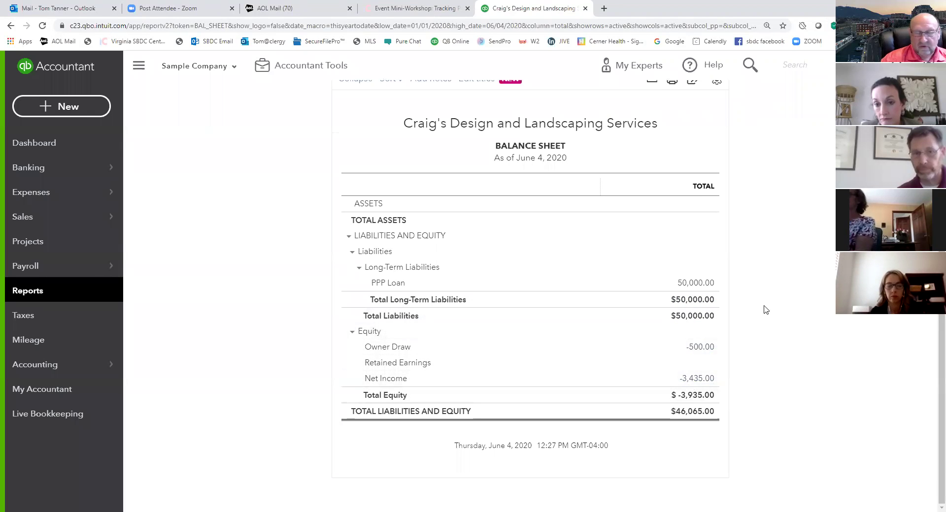
pyautogui.scroll(4, 786, 289)
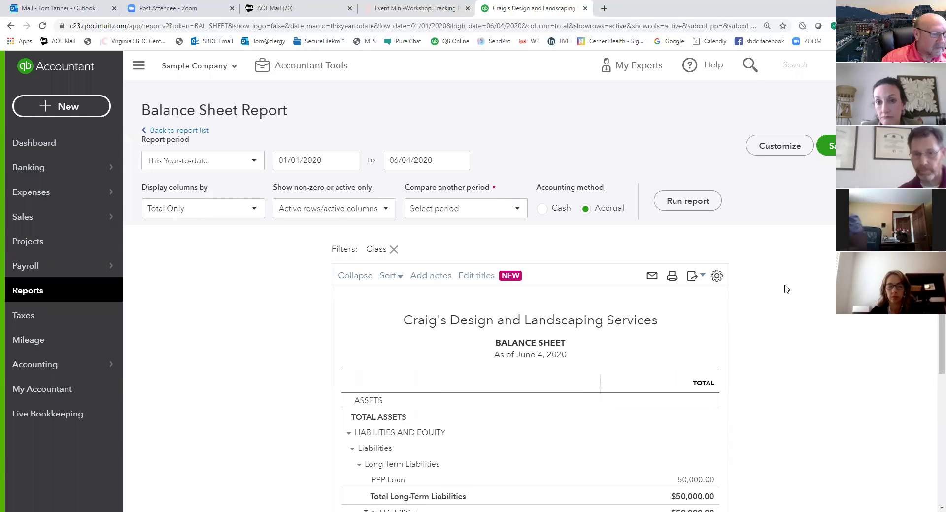
# - Run the Profit and Loss report with a start date of 04/07/2020 and review its income and expenses
pyautogui.click(46, 296)
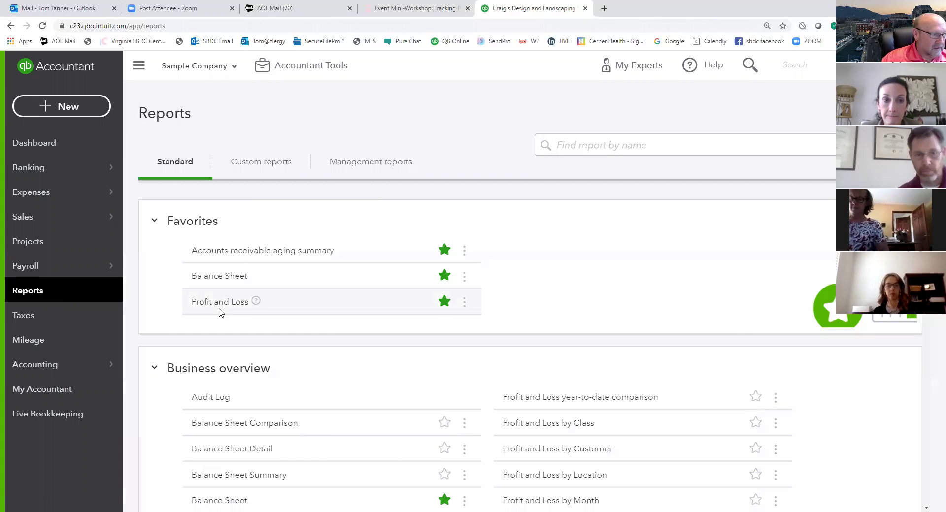
pyautogui.click(219, 302)
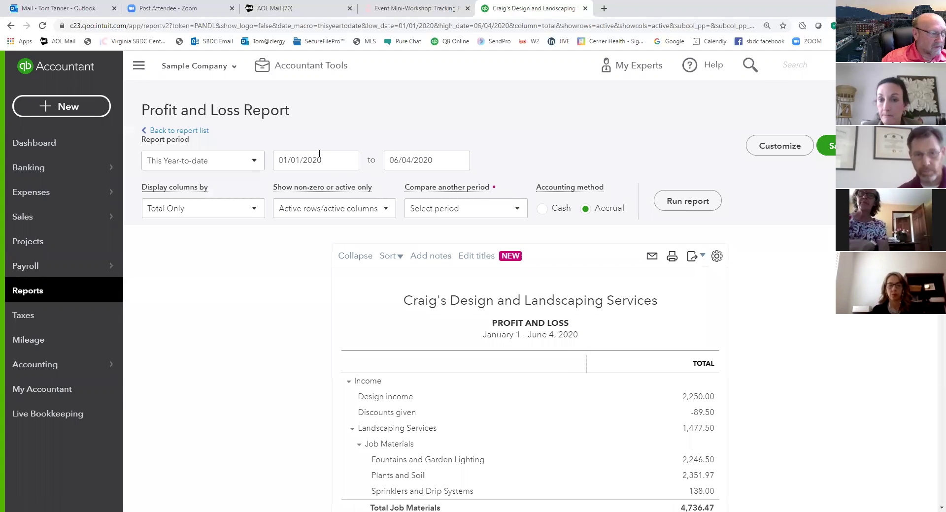
pyautogui.click(349, 160)
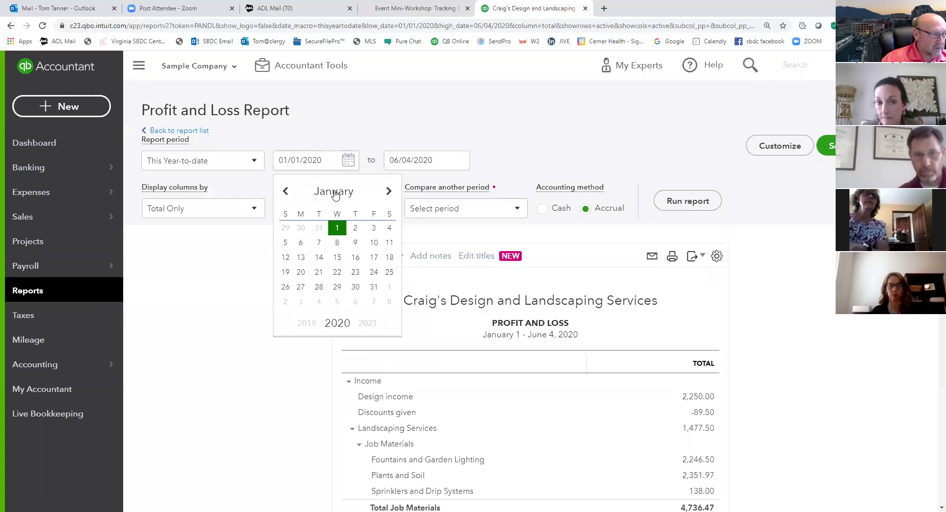
pyautogui.click(389, 192)
pyautogui.click(389, 193)
pyautogui.click(389, 192)
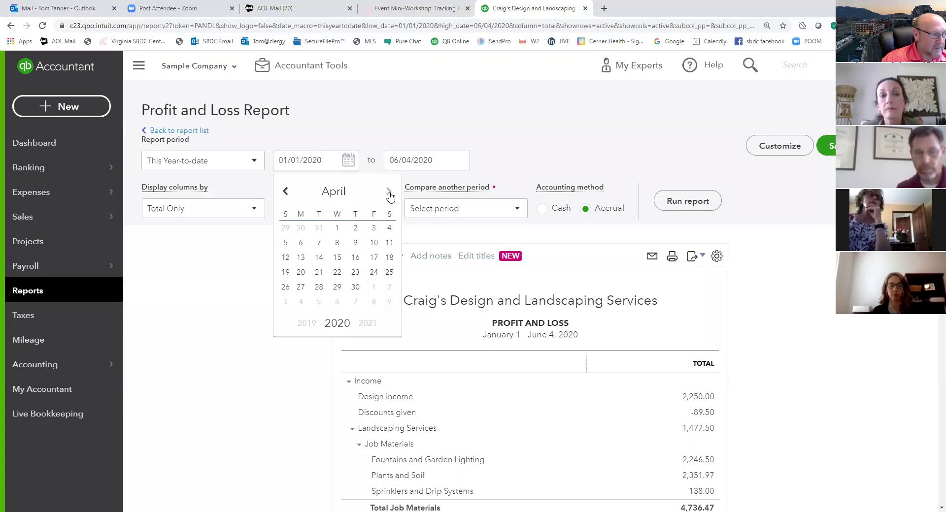
pyautogui.click(317, 244)
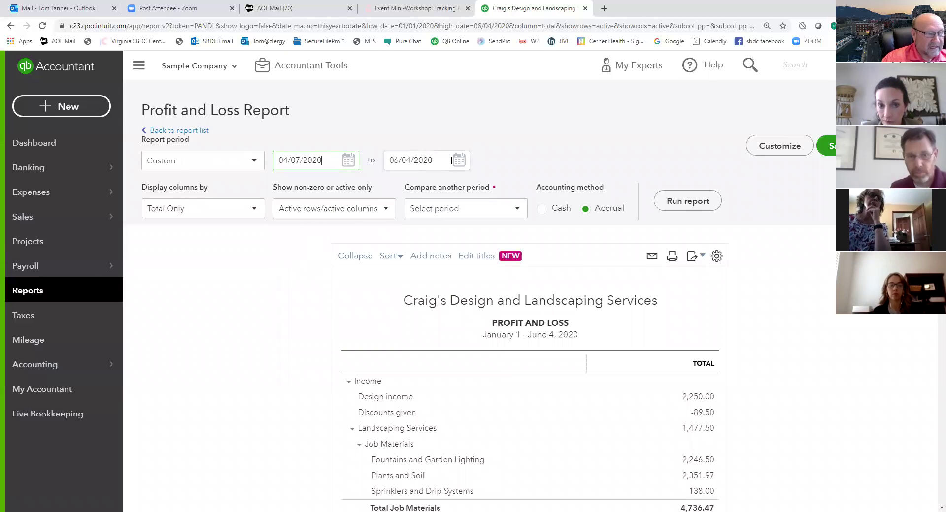
pyautogui.click(679, 201)
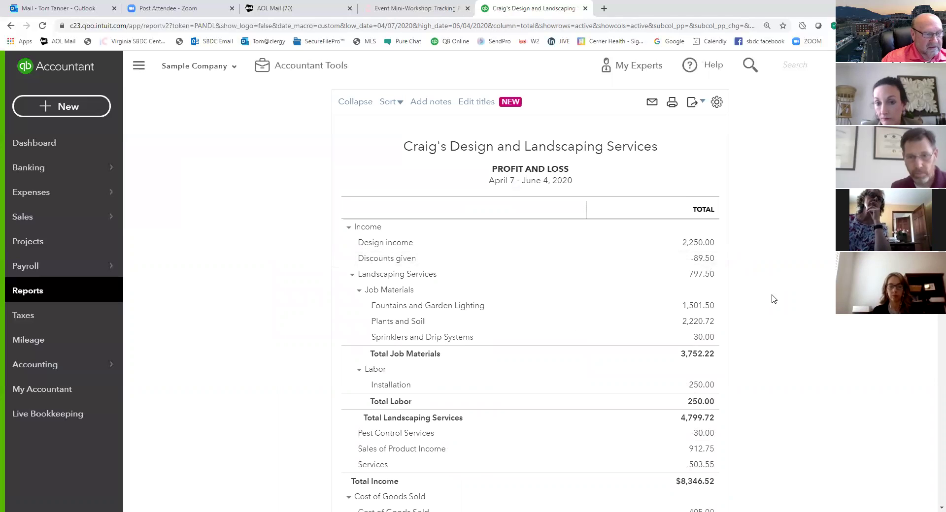
pyautogui.scroll(-9, 759, 261)
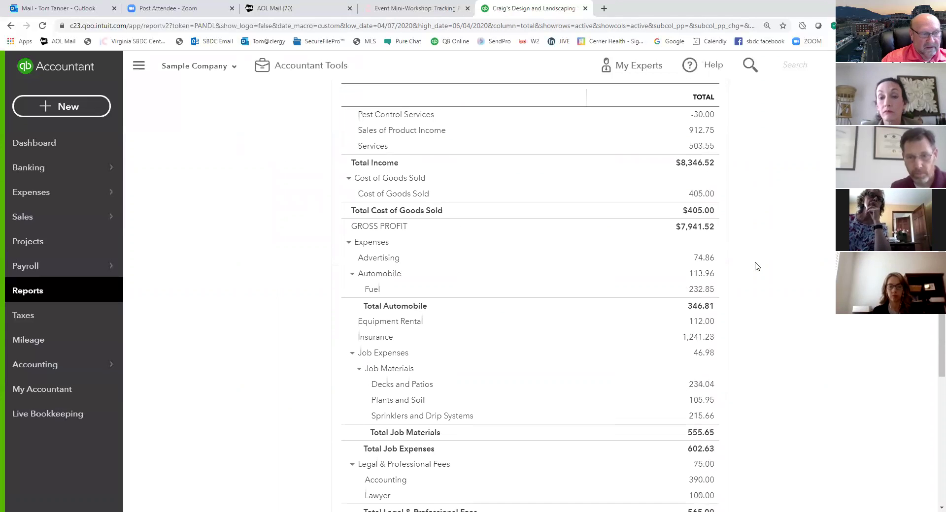
pyautogui.scroll(-5, 757, 266)
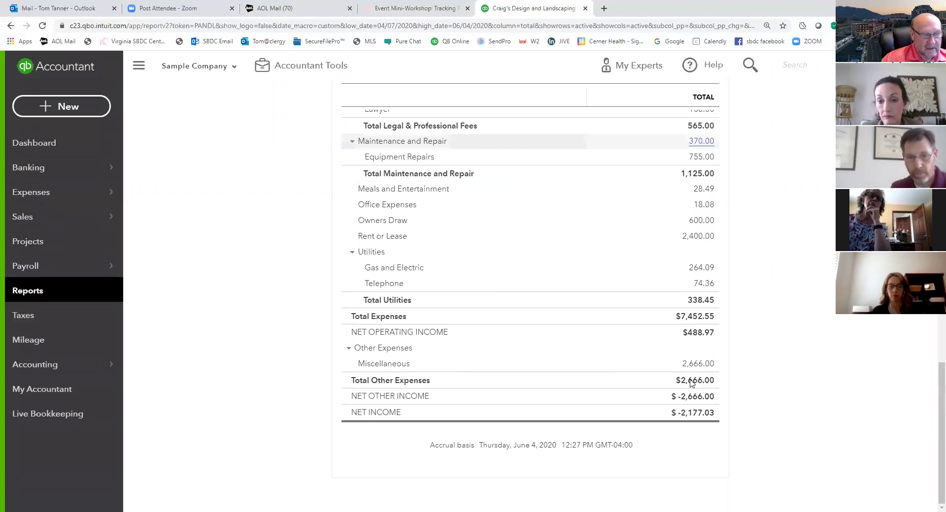
pyautogui.scroll(4, 687, 330)
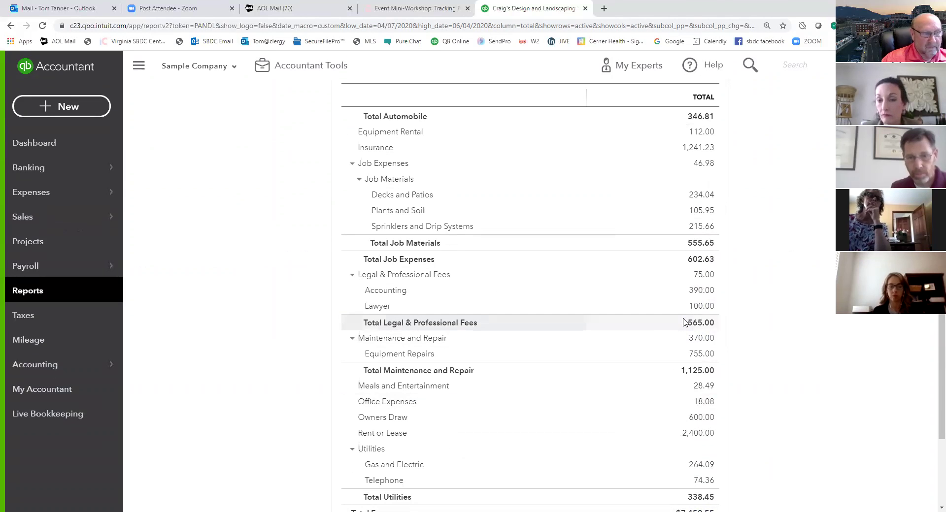
pyautogui.scroll(5, 683, 322)
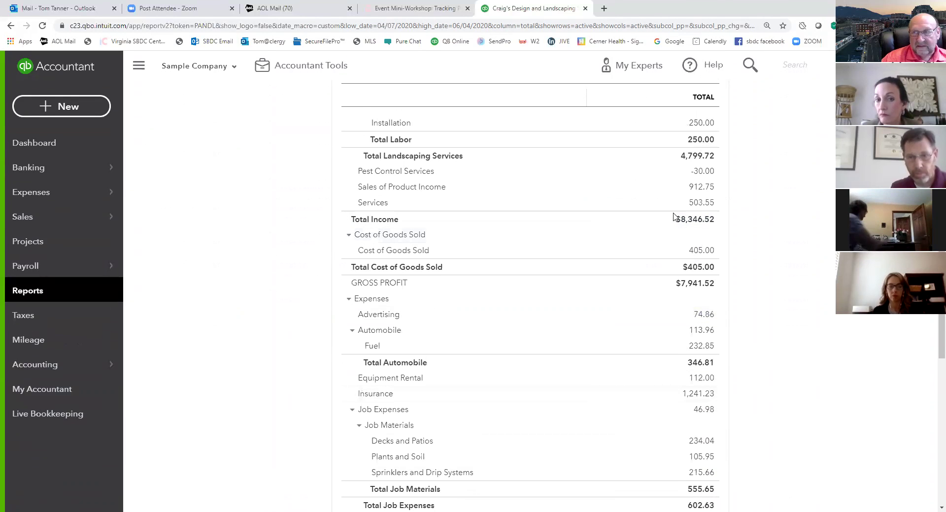
pyautogui.scroll(9, 679, 238)
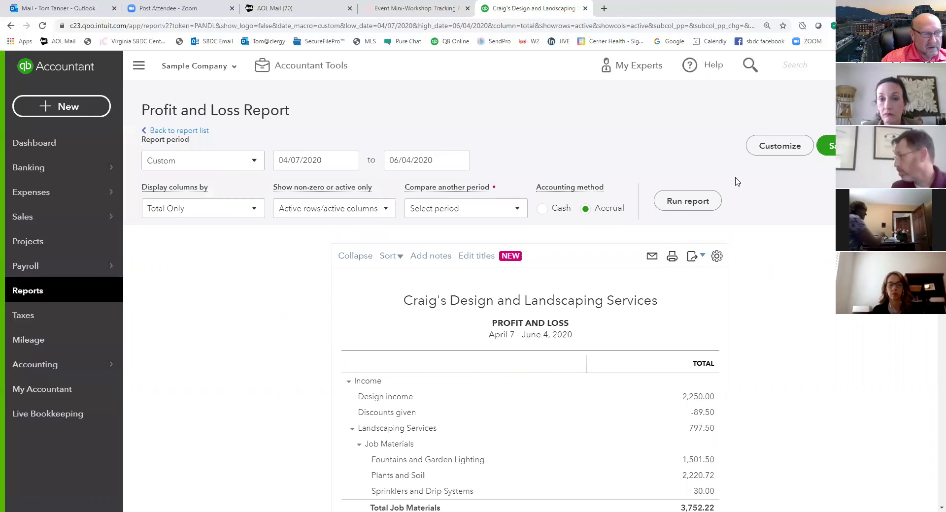
# - Filter the Profit and Loss report by the PPP Loan class and run it
pyautogui.click(783, 148)
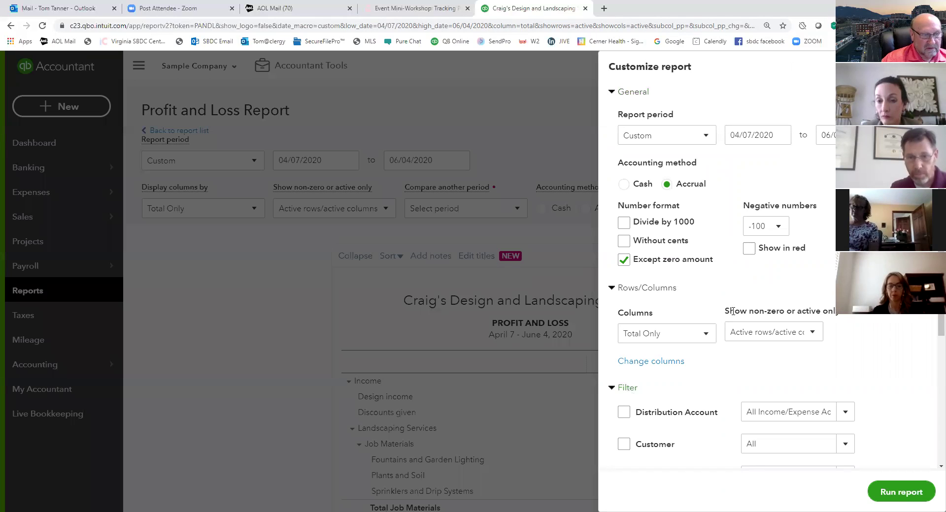
pyautogui.scroll(-4, 733, 312)
pyautogui.click(623, 377)
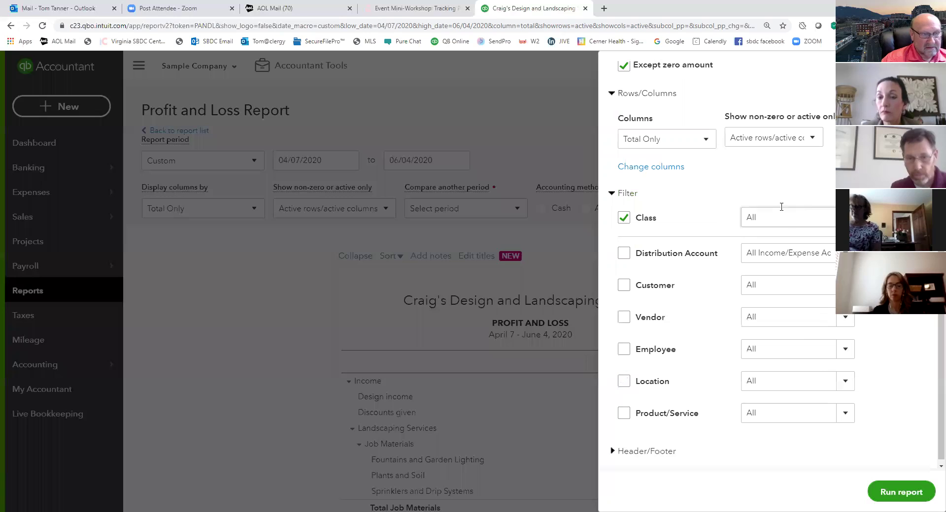
pyautogui.click(808, 217)
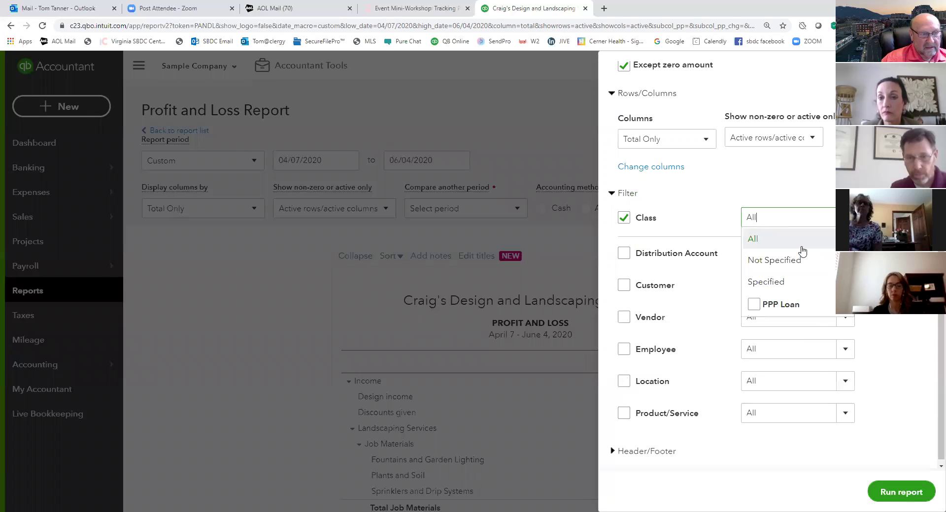
pyautogui.click(755, 304)
pyautogui.click(885, 491)
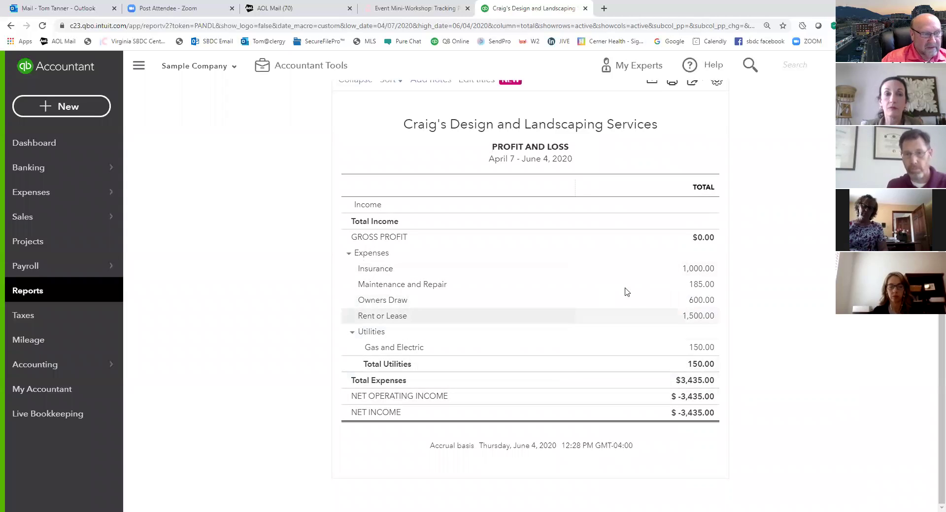
# - Save the filtered report as a custom report named Profit and Loss - PPP Loan and return to the reports list
pyautogui.scroll(4, 609, 282)
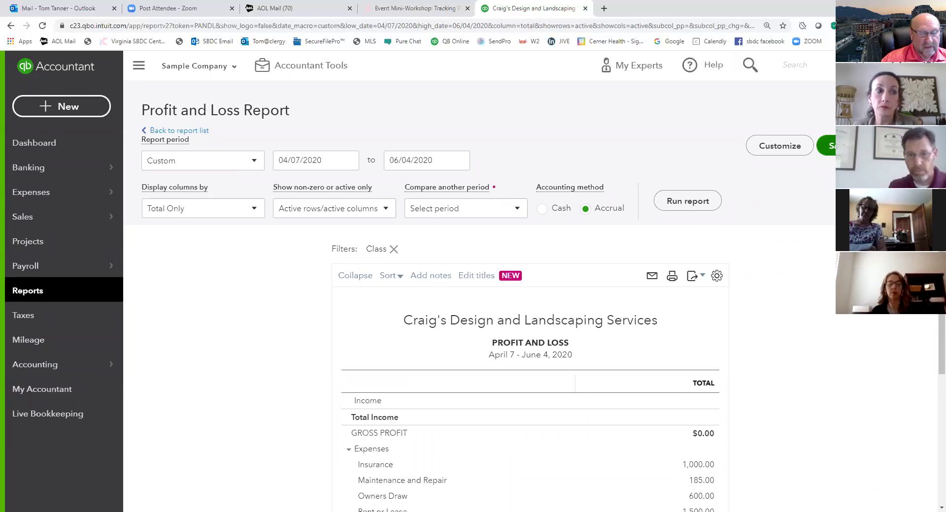
pyautogui.click(826, 146)
pyautogui.write('- PPP Loan')
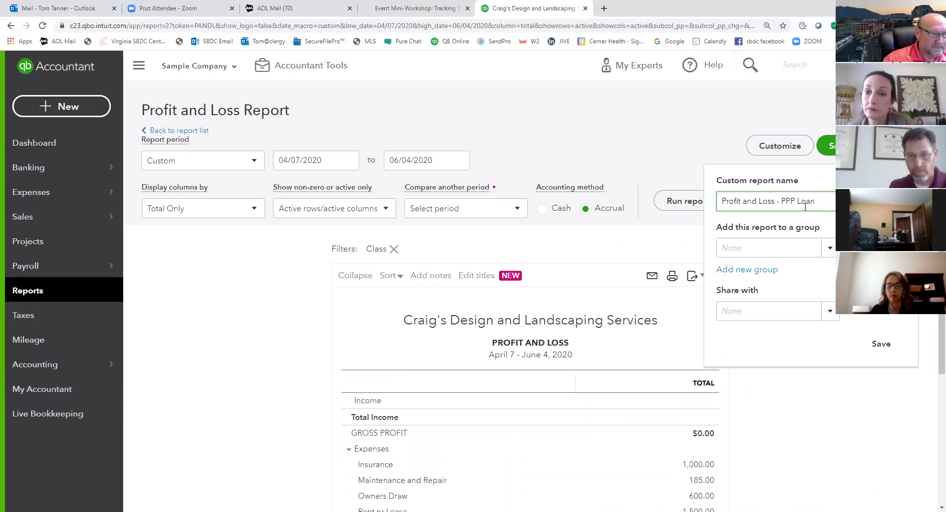
pyautogui.click(882, 345)
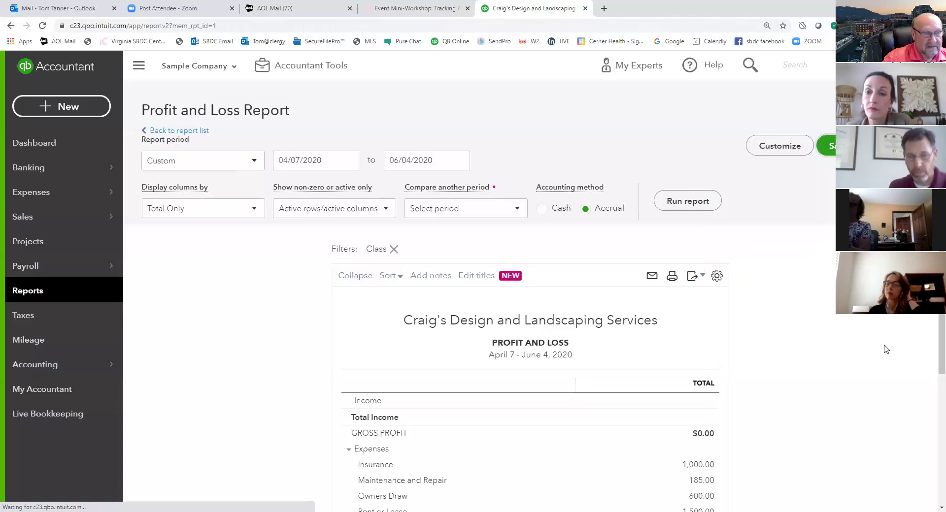
pyautogui.click(44, 291)
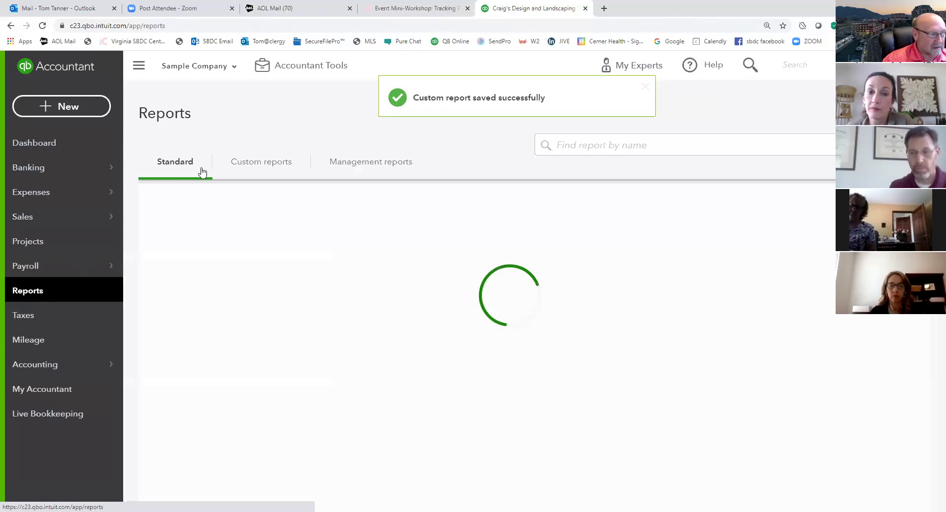
# - Open the saved custom report Profit and Loss - PPP Loan and return to the reports list
pyautogui.click(252, 165)
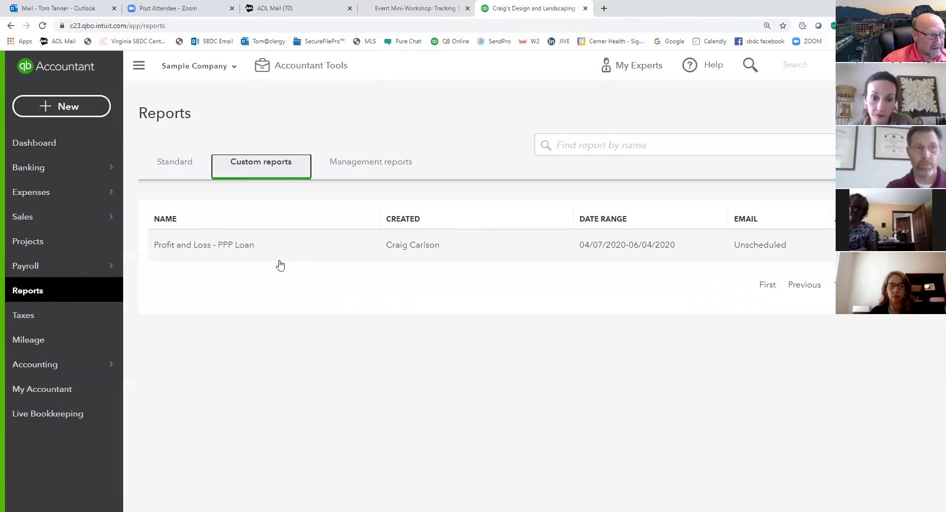
pyautogui.click(247, 252)
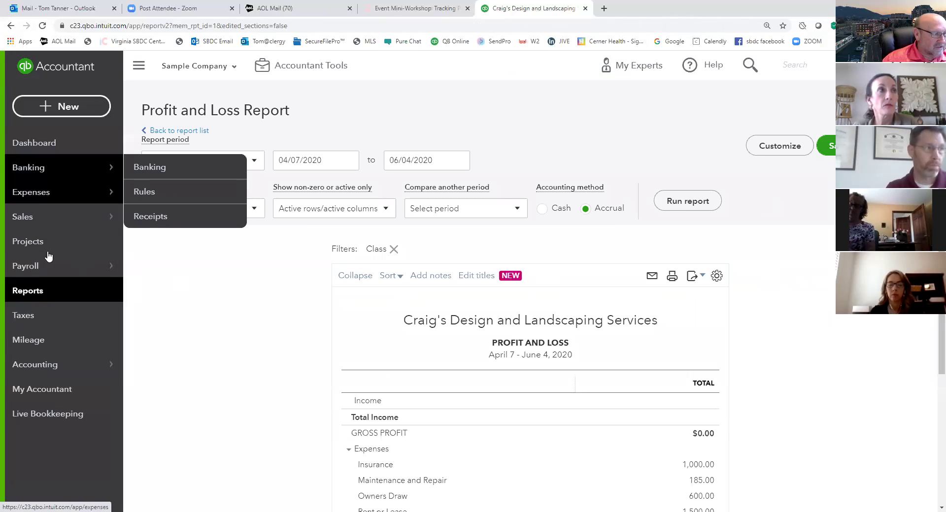
pyautogui.click(36, 293)
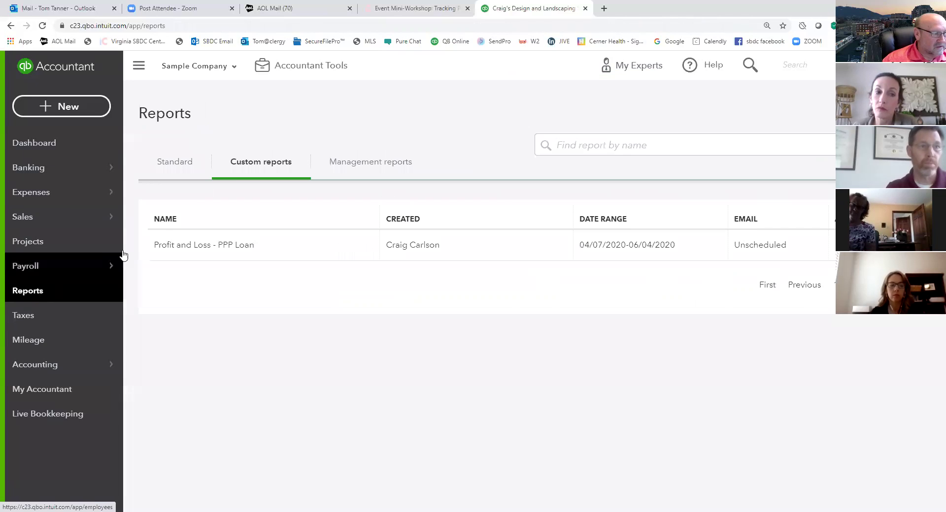
# - Open the standard Balance Sheet report and review its customization options and the PPP Checking sub-account balance
pyautogui.click(179, 169)
pyautogui.click(217, 276)
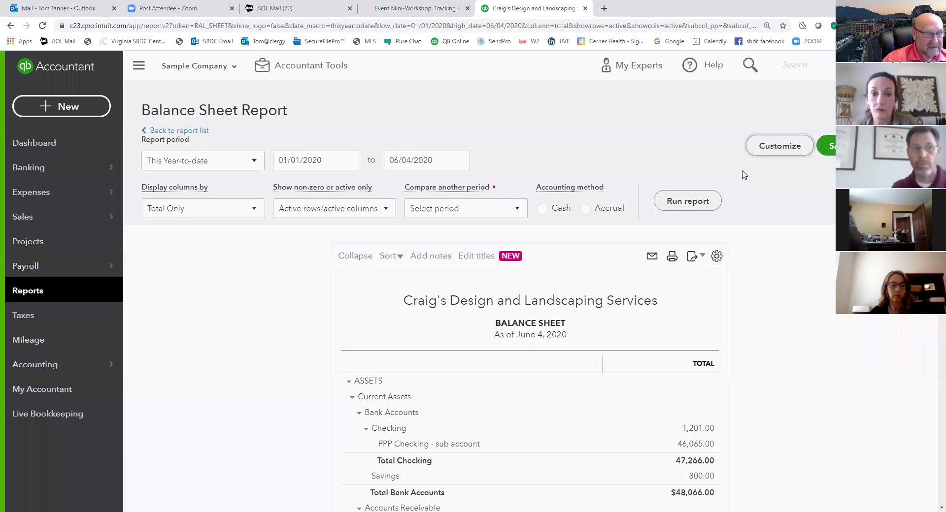
pyautogui.click(779, 145)
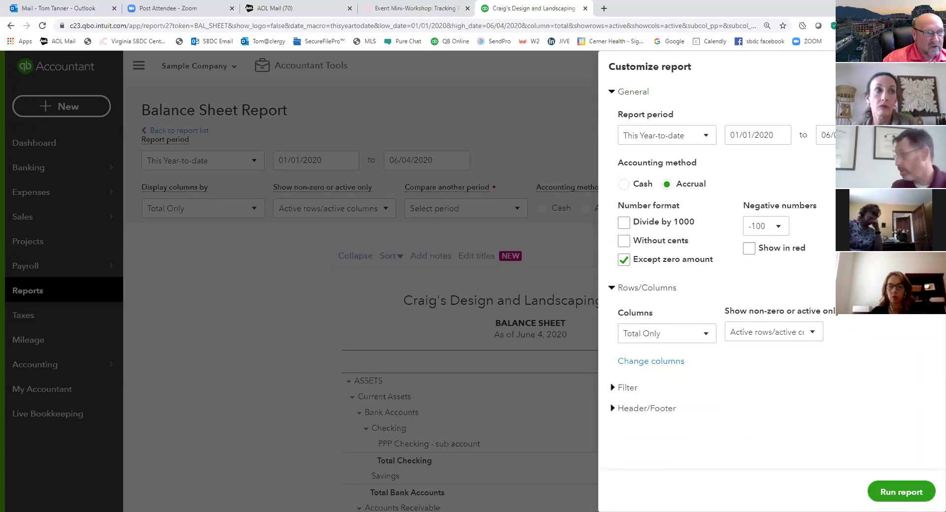
pyautogui.click(929, 66)
pyautogui.scroll(-3, 671, 340)
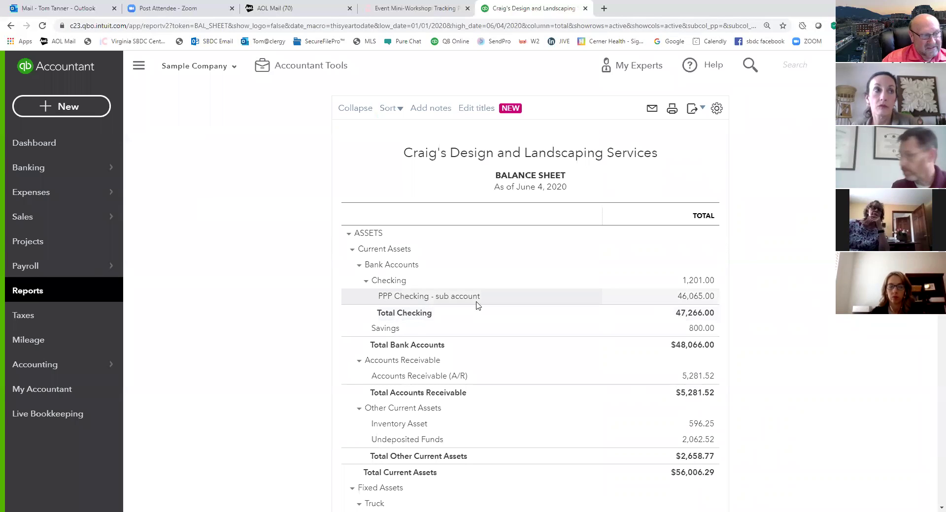
pyautogui.click(669, 302)
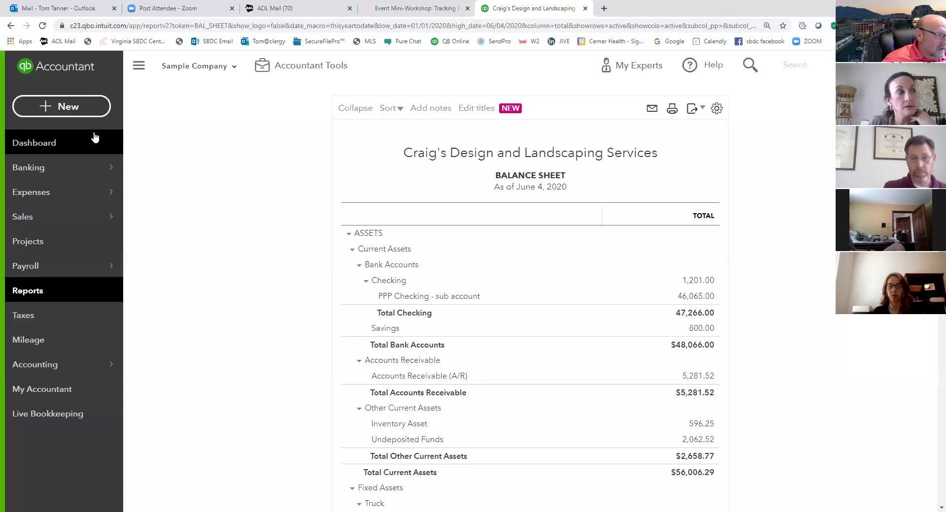
pyautogui.click(69, 106)
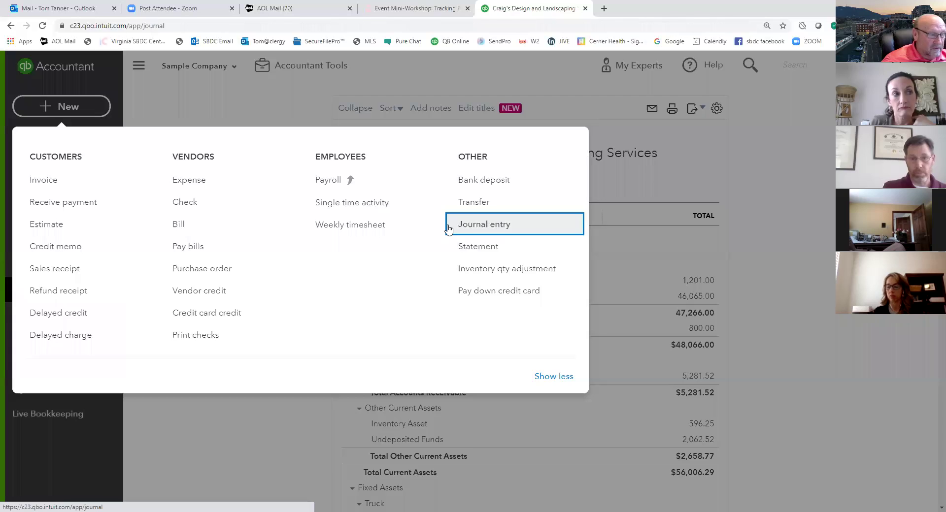
pyautogui.click(489, 226)
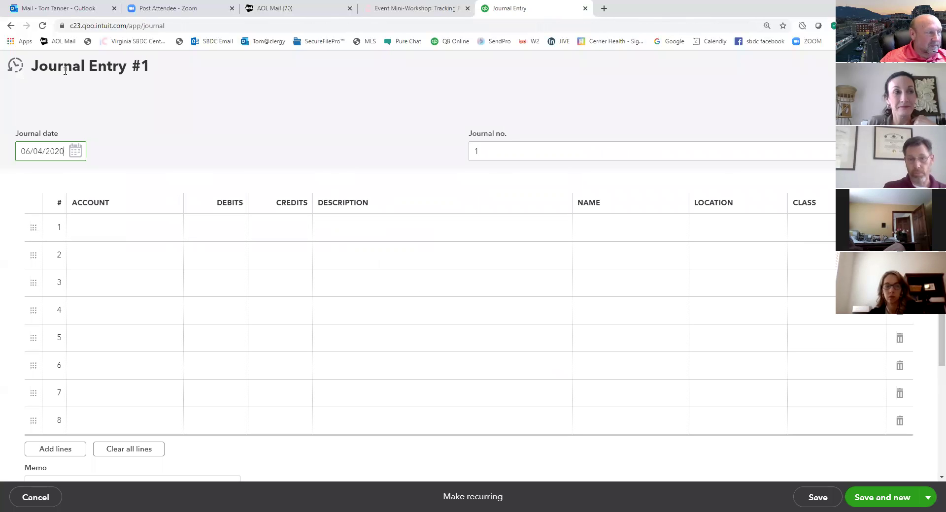
pyautogui.click(926, 65)
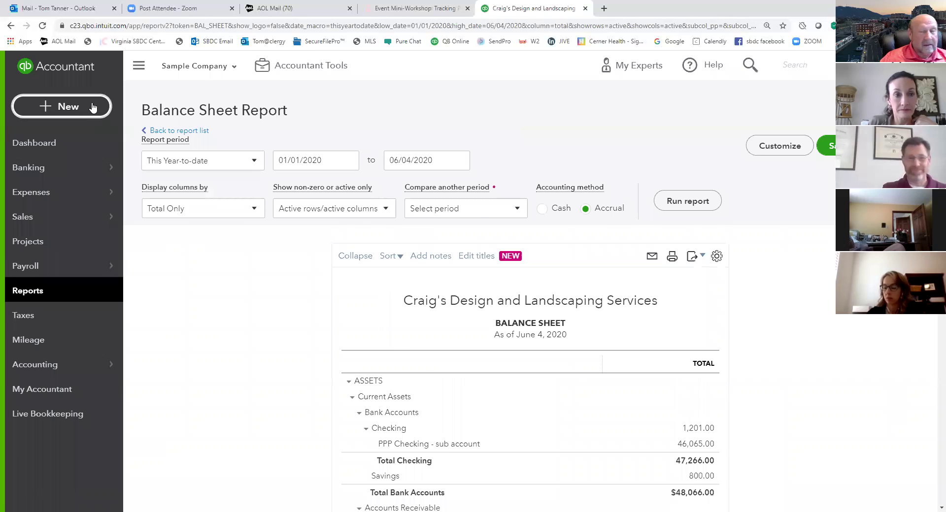
pyautogui.scroll(-3, 92, 107)
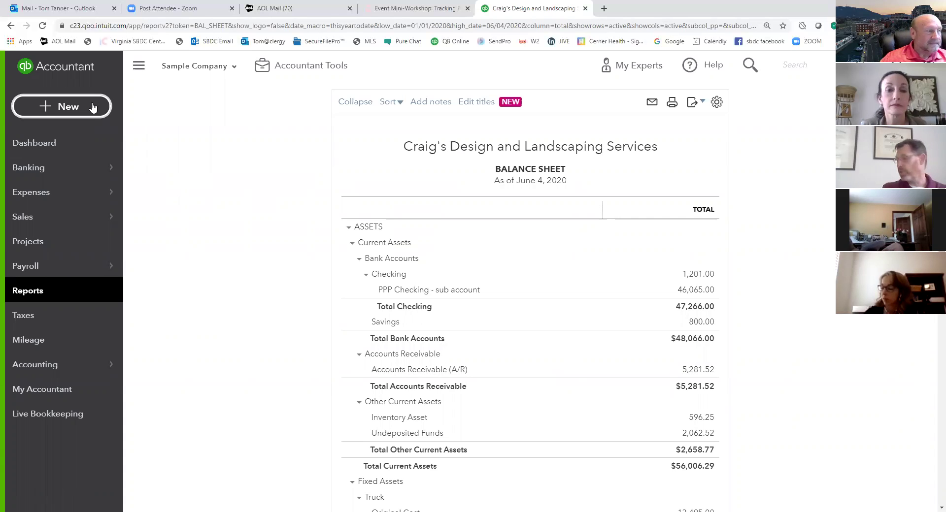
# - Create a journal entry with a first line debiting the PPP Loan liability account 40,000
pyautogui.click(93, 107)
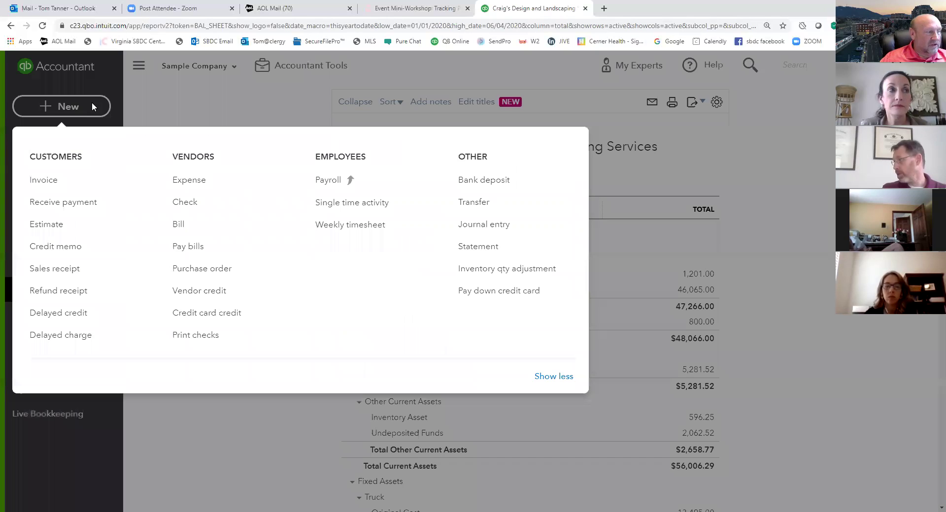
pyautogui.click(495, 230)
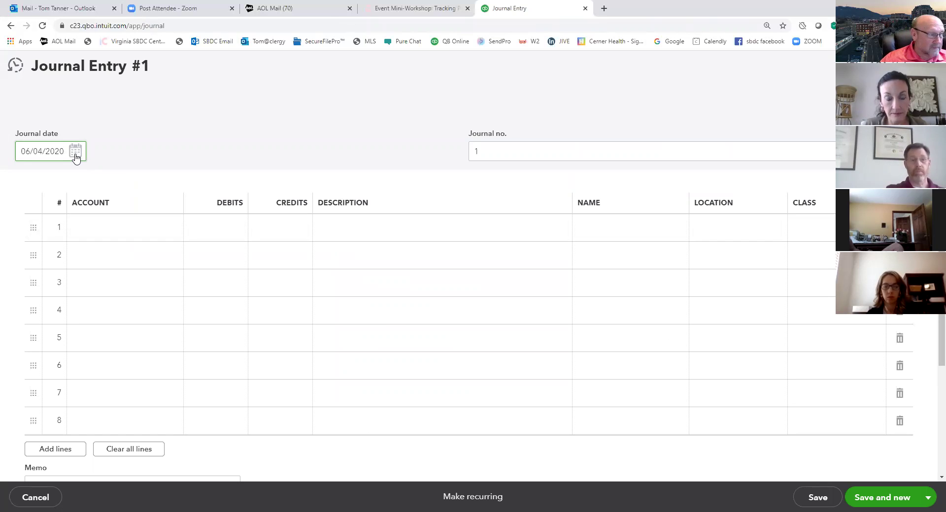
pyautogui.click(150, 226)
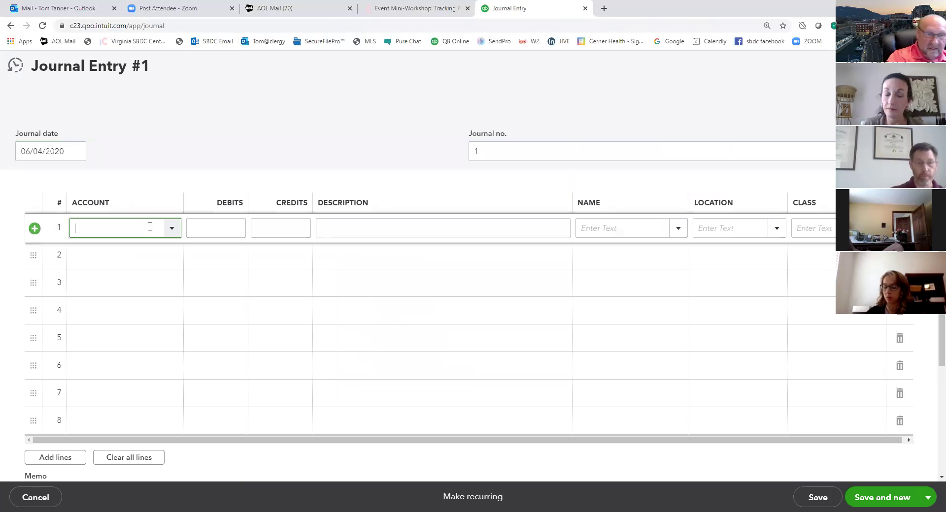
pyautogui.write('PPP Checking')
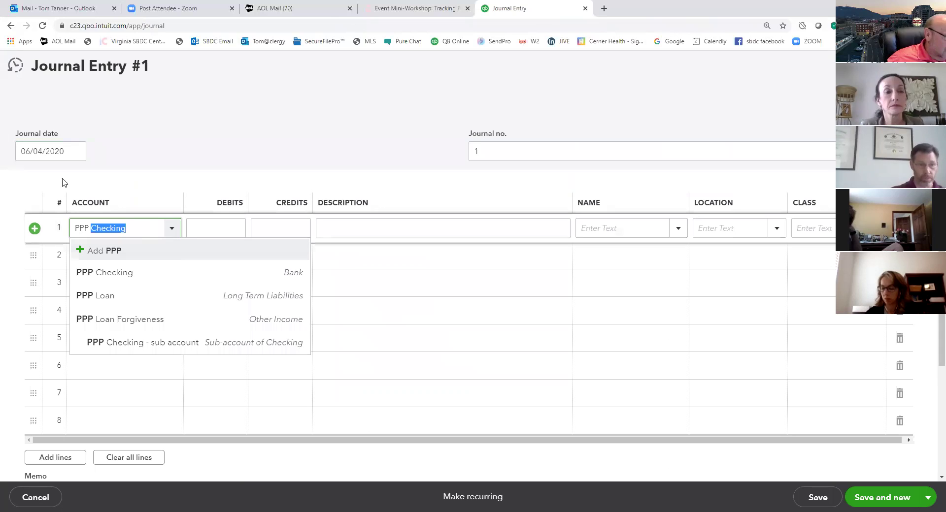
pyautogui.click(98, 301)
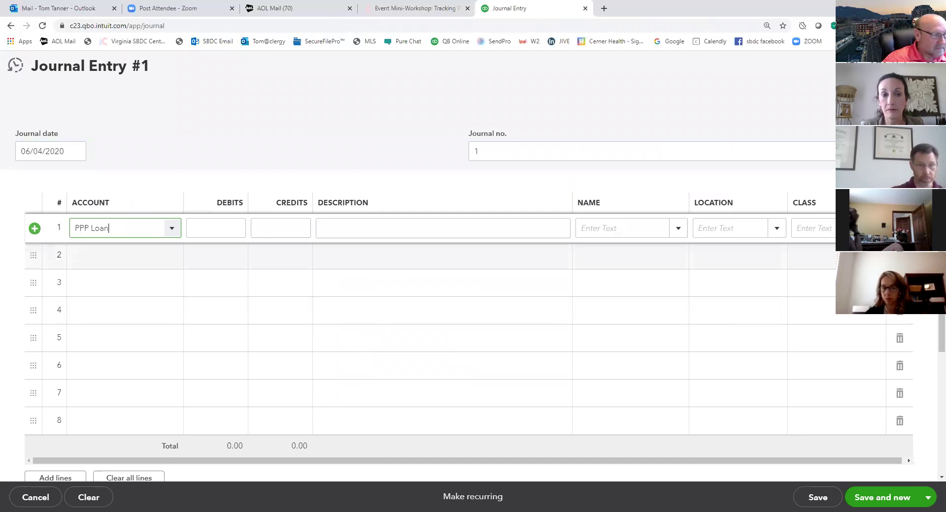
pyautogui.click(211, 229)
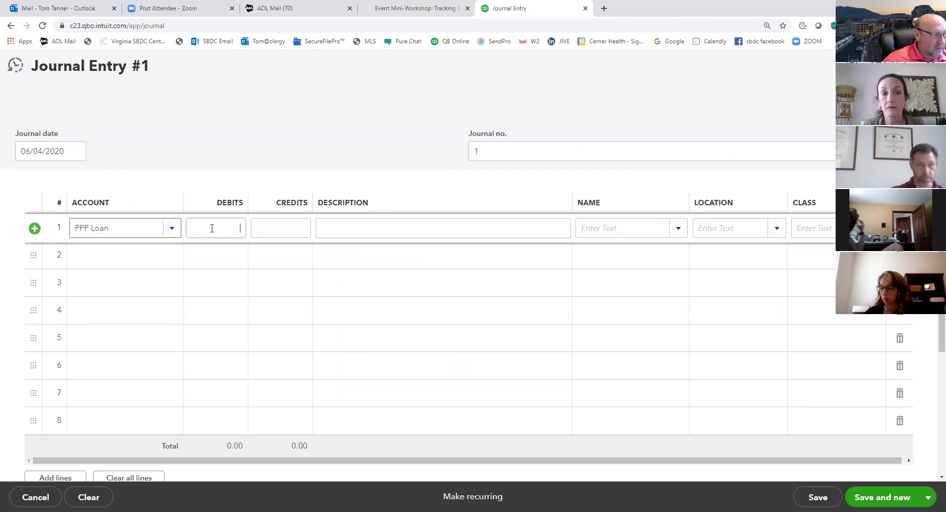
pyautogui.write('40000')
pyautogui.press('Tab')
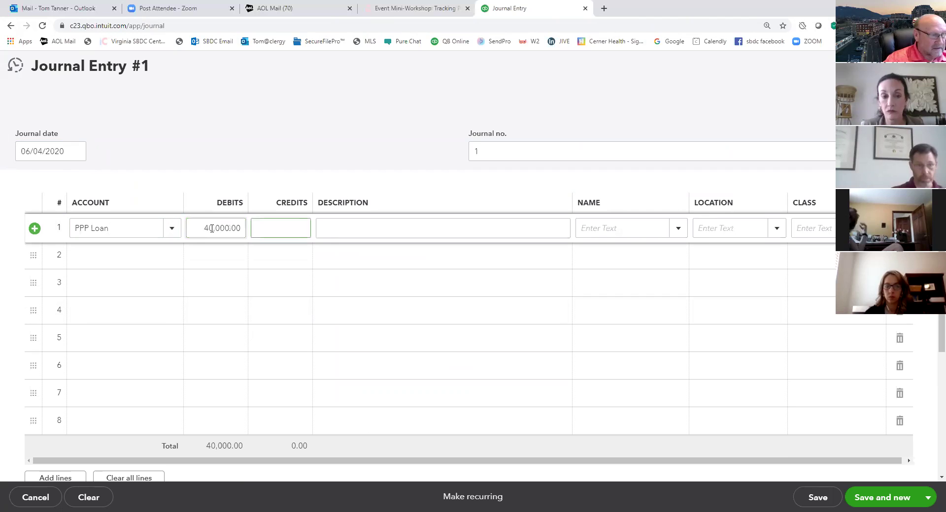
pyautogui.press('Tab')
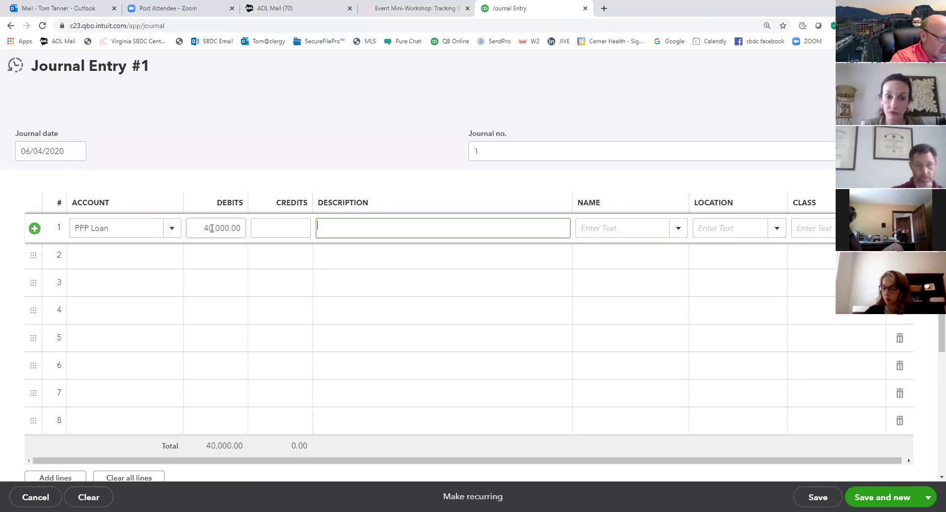
# - Describe the debit line as "PPP Loan forgiveness" and assign it the PPP Loan location and class
pyautogui.write('PPP')
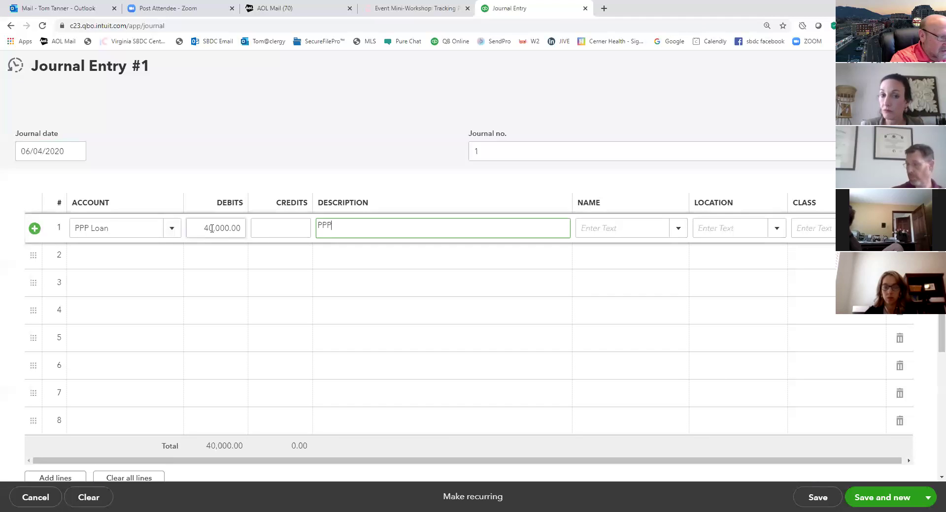
pyautogui.write(' Loan fo')
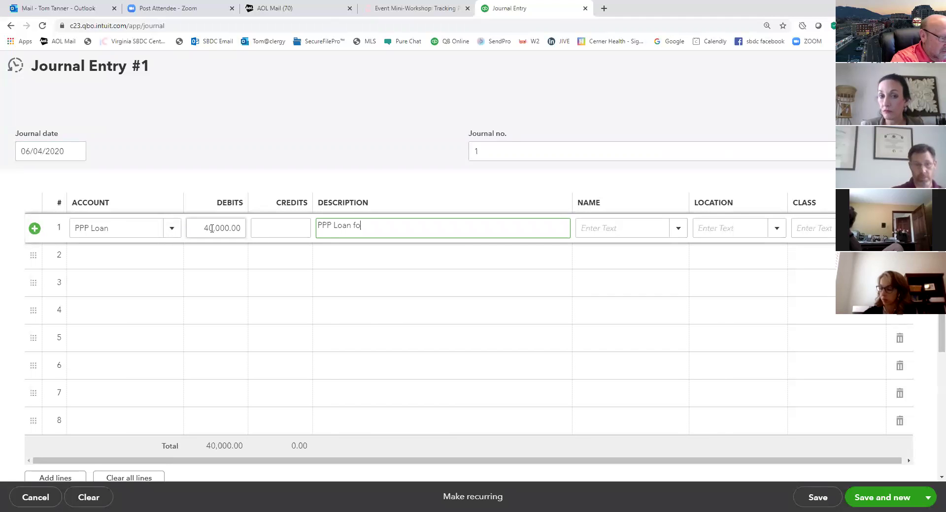
pyautogui.write('rgiveness')
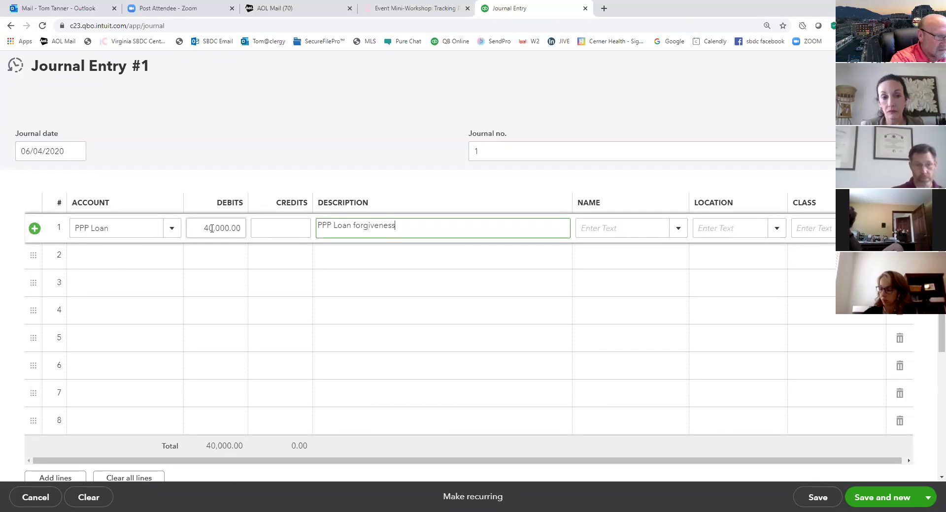
pyautogui.press('Tab')
pyautogui.press('Tab')
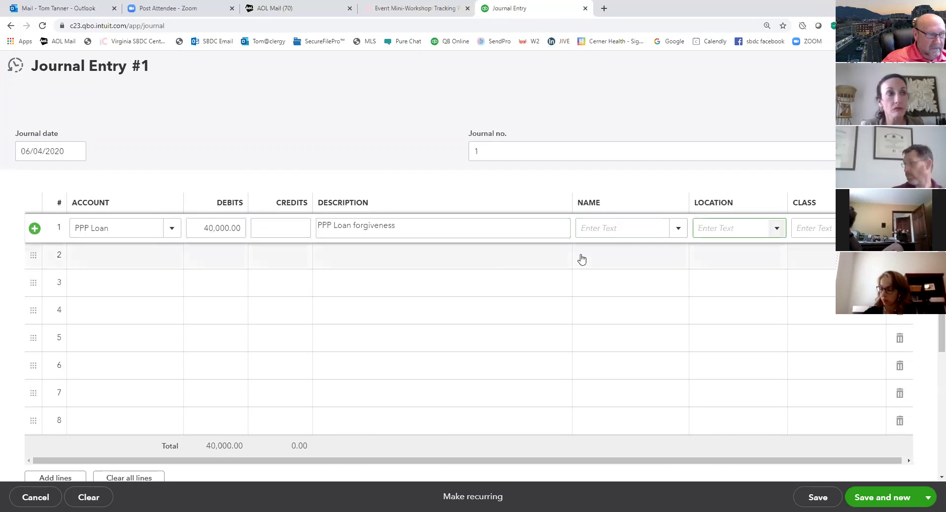
pyautogui.click(776, 231)
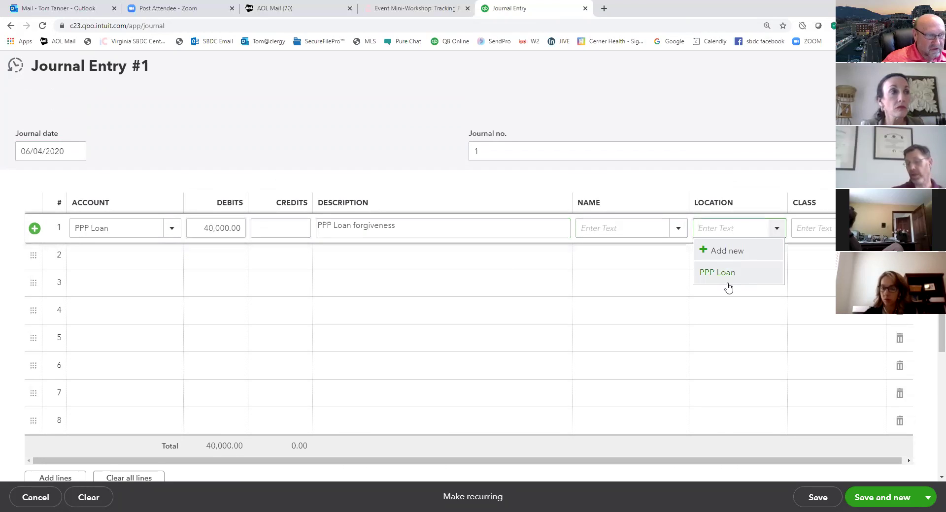
pyautogui.click(729, 278)
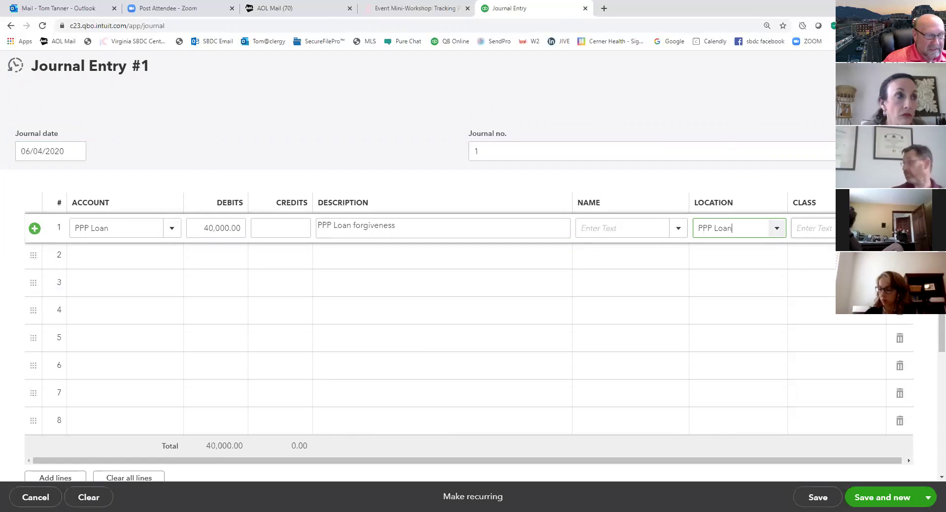
pyautogui.press('Tab')
pyautogui.click(808, 270)
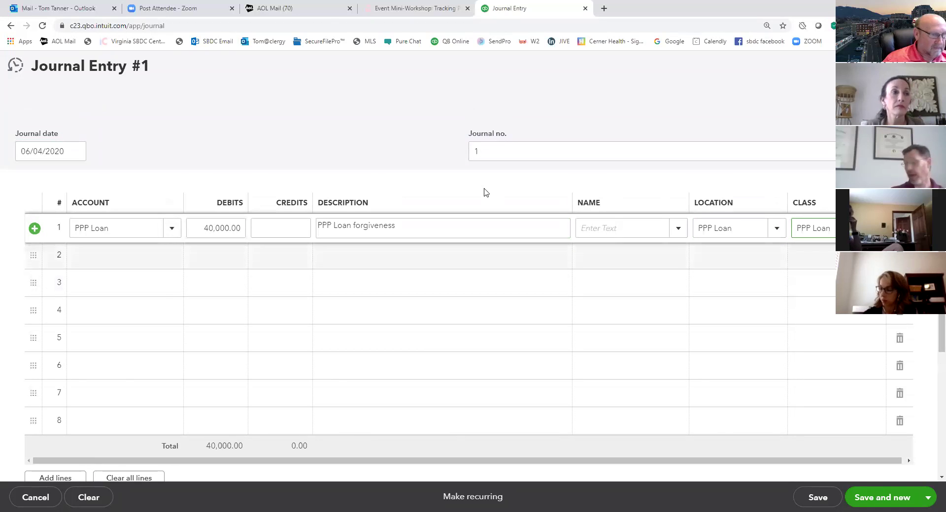
# - Add a second line crediting 40,000 to the PPP Loan Forgiveness income account, and save and close the journal entry
pyautogui.click(138, 254)
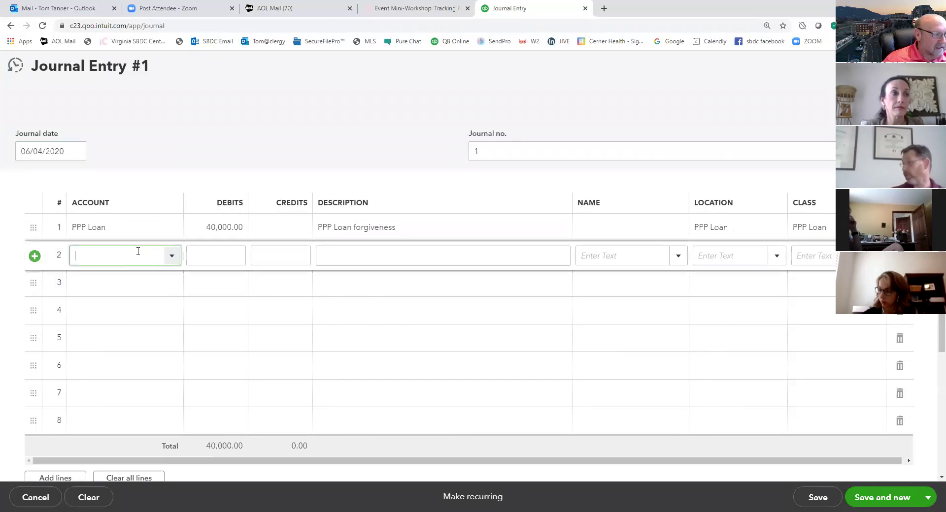
pyautogui.click(171, 255)
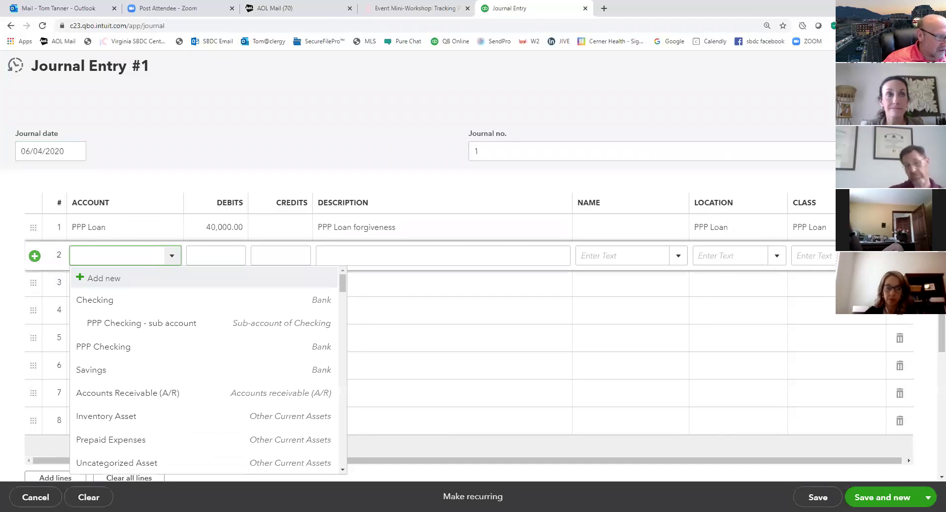
pyautogui.write('PPP Checking')
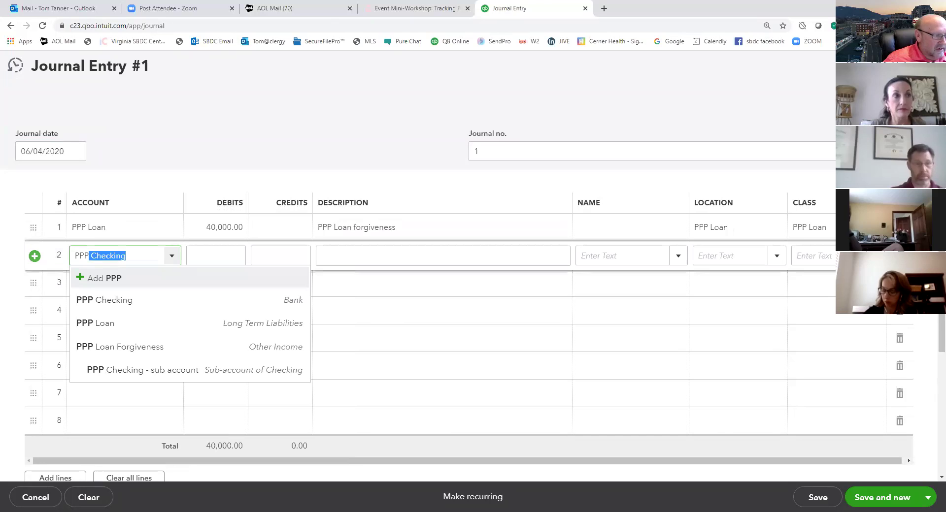
pyautogui.click(142, 347)
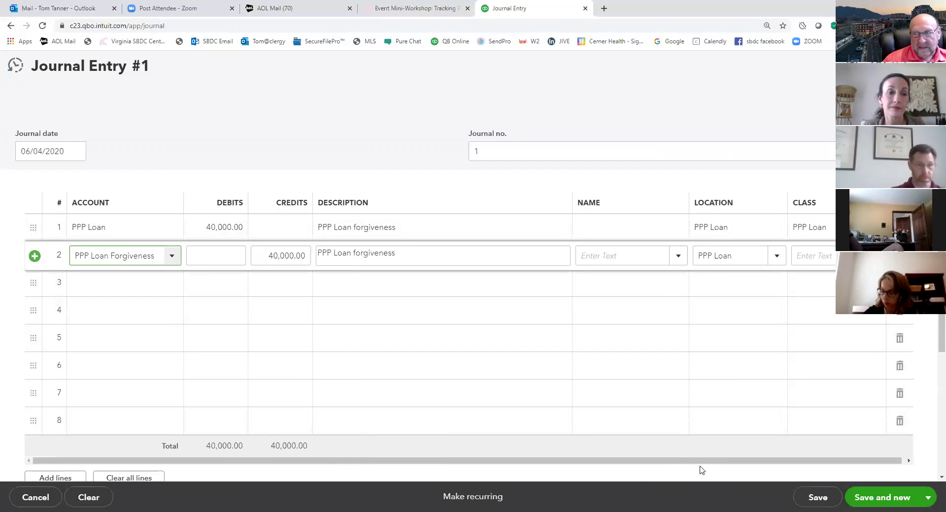
pyautogui.click(928, 498)
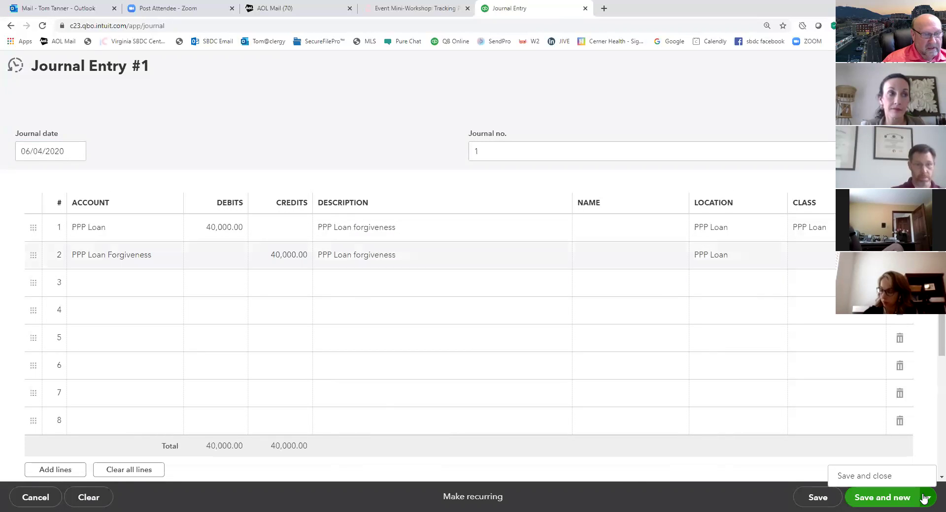
pyautogui.click(884, 476)
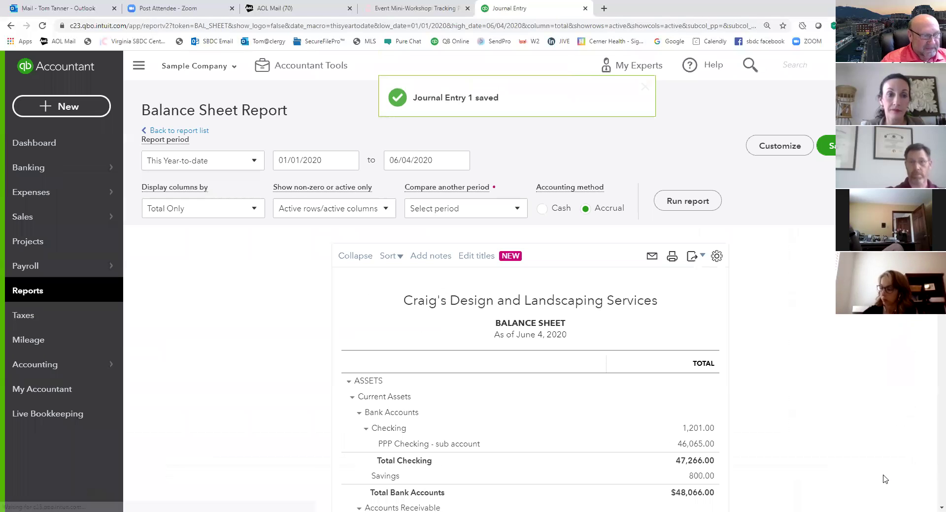
# - Review the PPP Loan balance under Long-Term Liabilities on the balance sheet
pyautogui.scroll(-3, 451, 324)
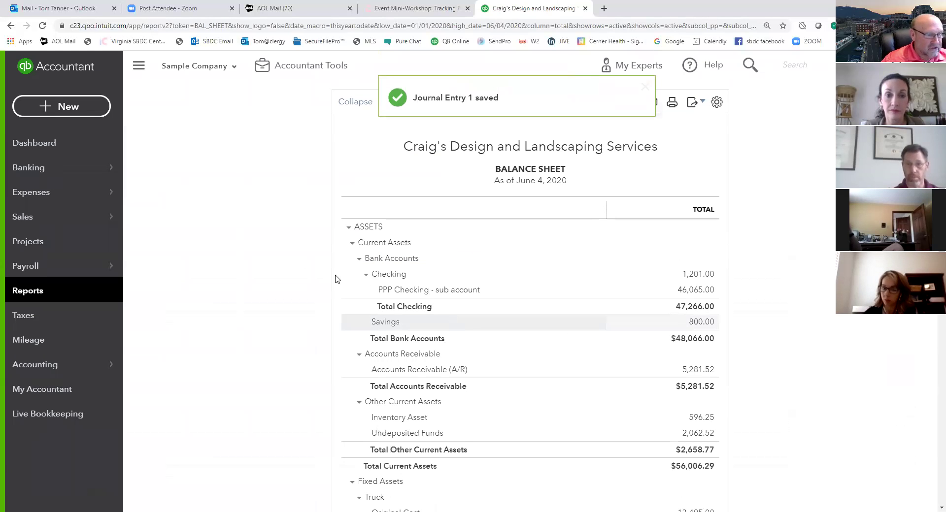
pyautogui.scroll(-1, 304, 262)
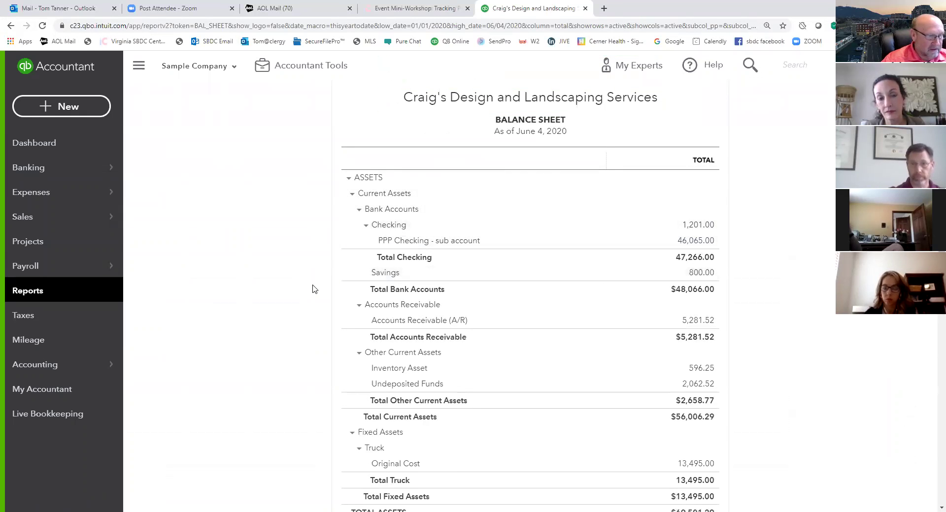
pyautogui.scroll(-7, 329, 280)
pyautogui.scroll(-3, 313, 289)
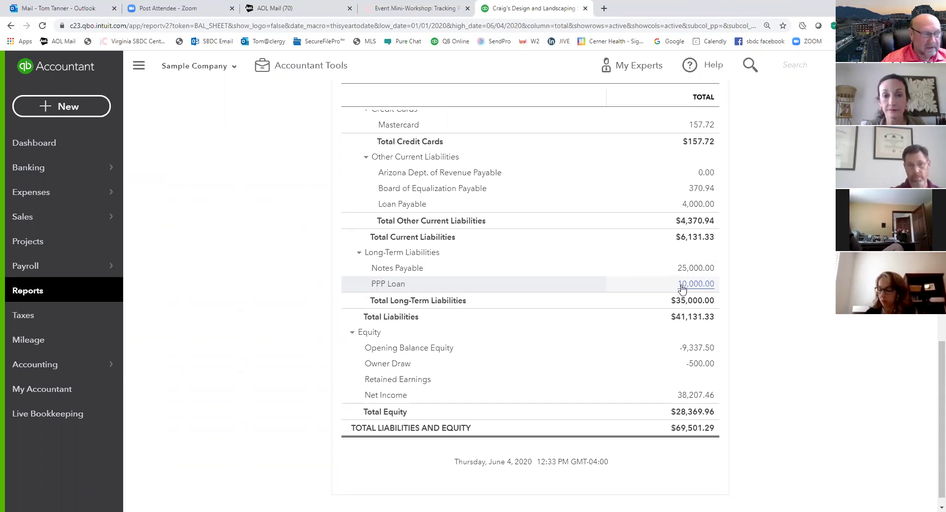
# - Open the saved Profit and Loss - PPP Loan custom report to check it for the loan forgiveness income
pyautogui.scroll(5, 682, 288)
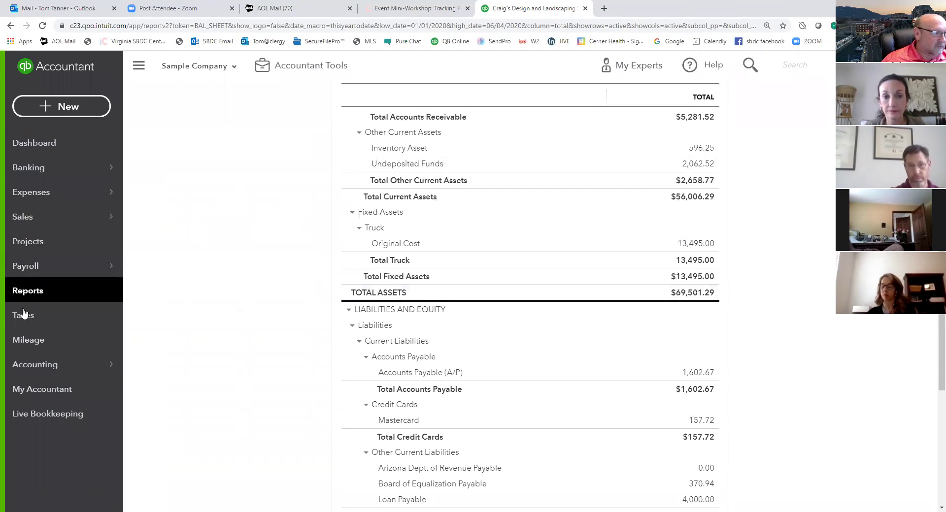
pyautogui.click(22, 292)
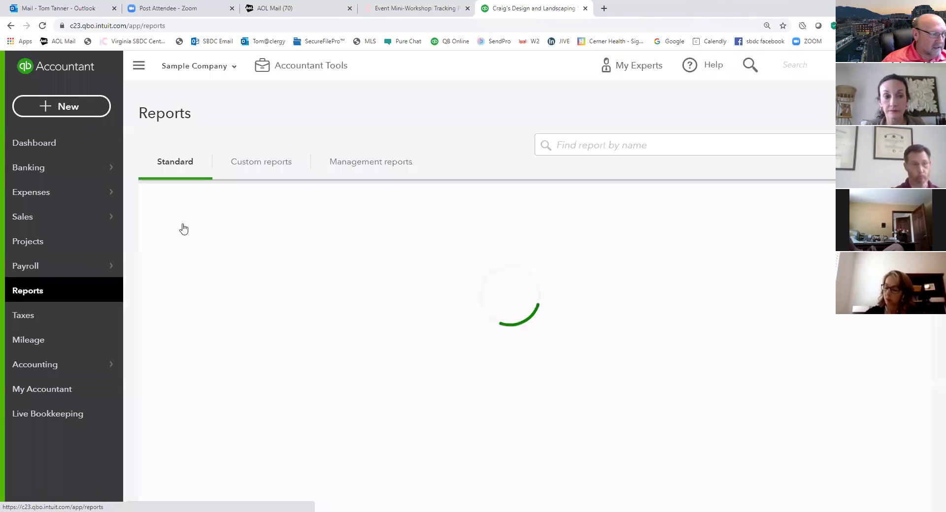
pyautogui.click(263, 167)
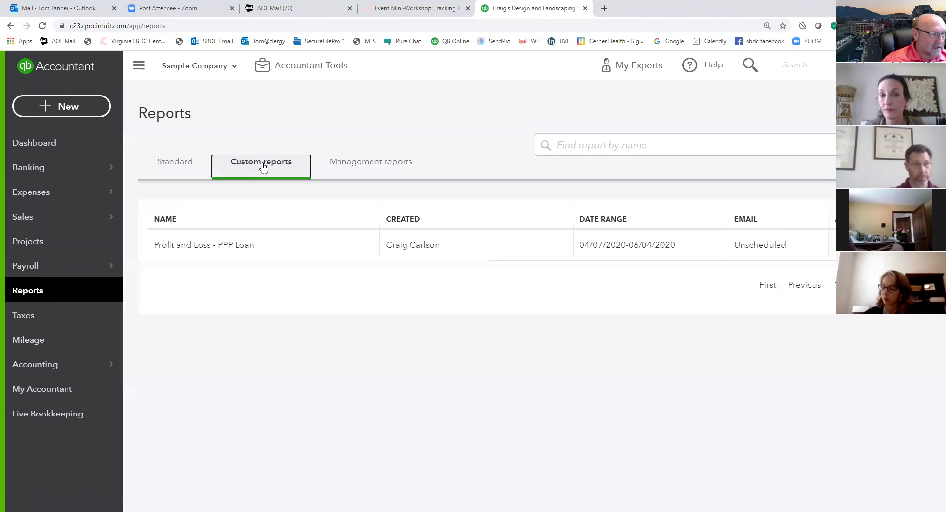
pyautogui.click(231, 247)
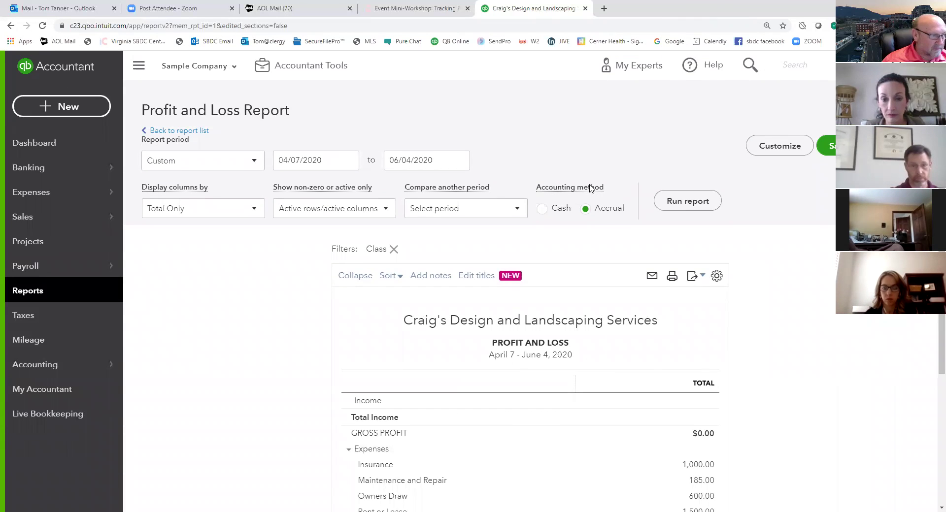
# - Reopen journal entry no. 1, assign the PPP Loan class to its PPP Loan Forgiveness credit line, and save and close it
pyautogui.click(43, 292)
pyautogui.click(182, 162)
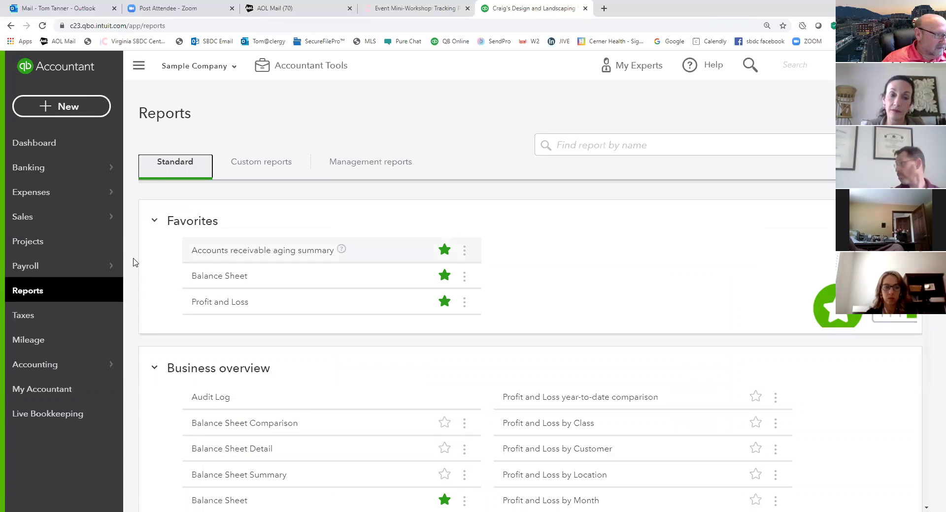
pyautogui.click(99, 111)
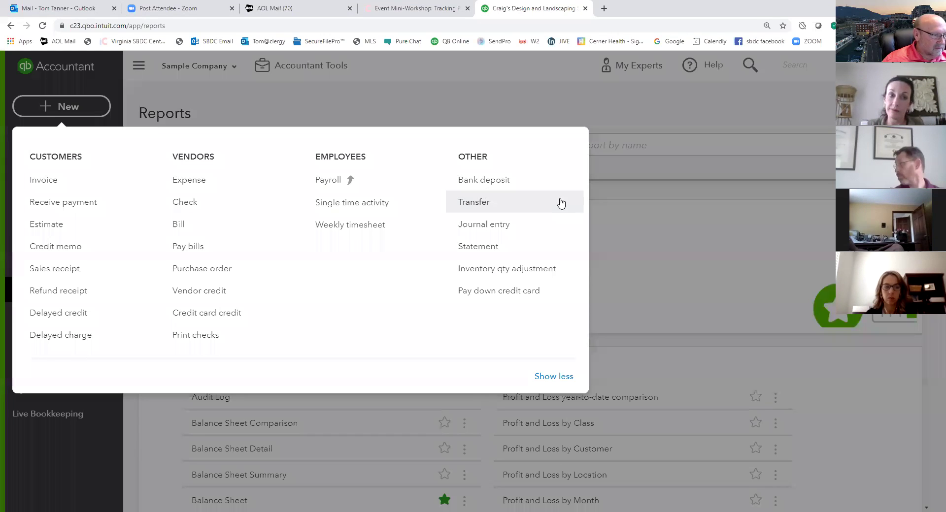
pyautogui.click(480, 222)
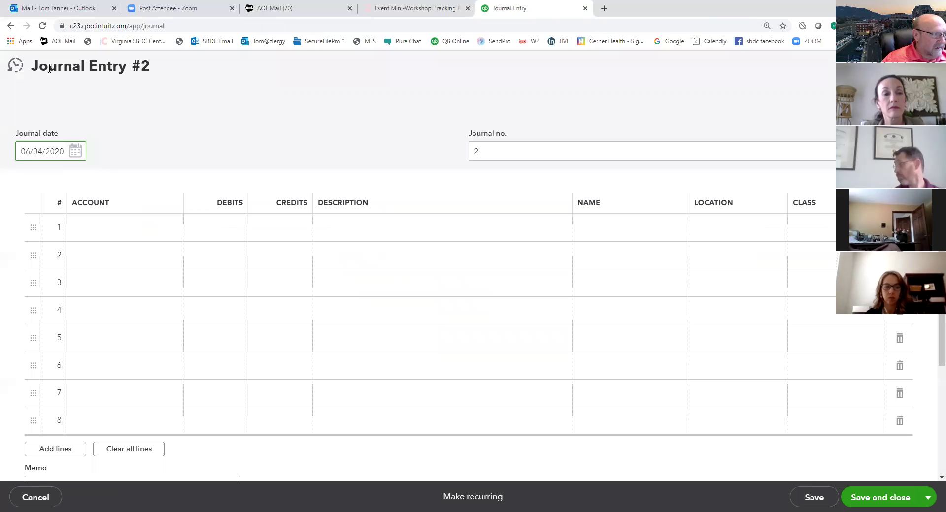
pyautogui.click(14, 67)
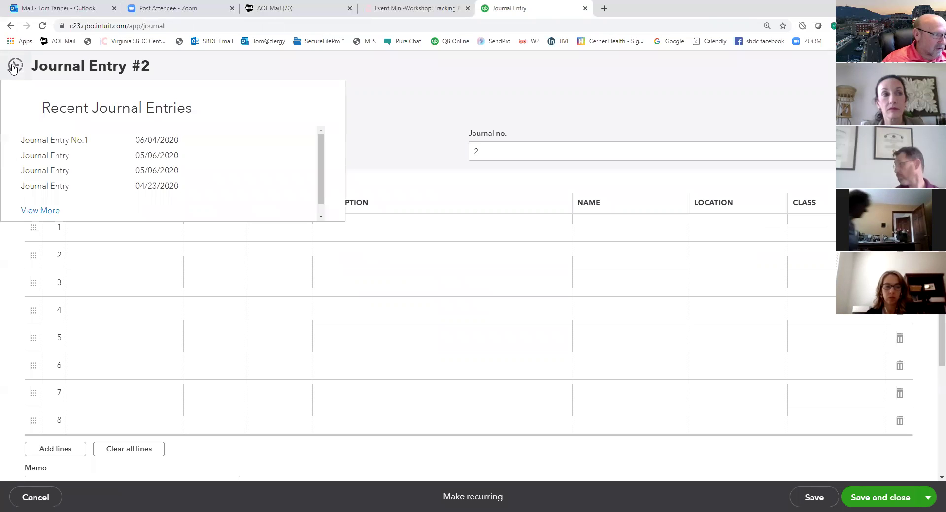
pyautogui.click(76, 141)
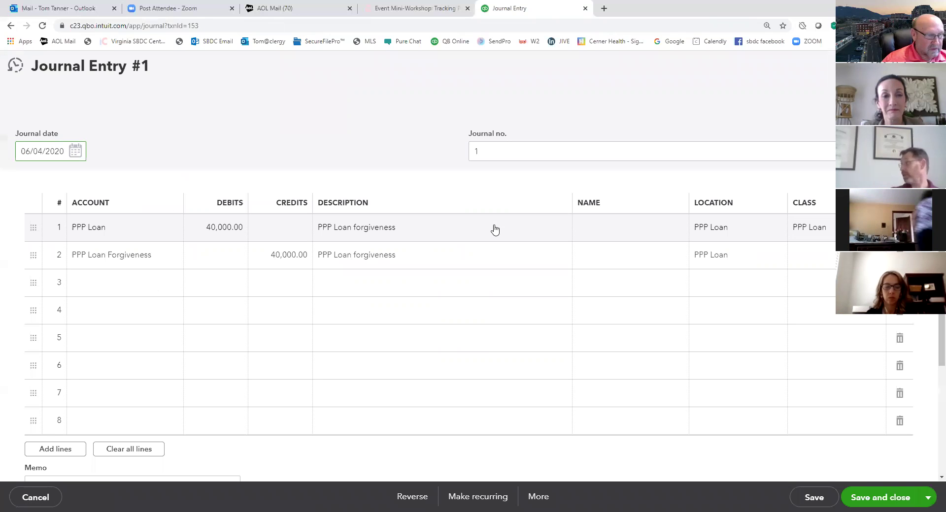
pyautogui.click(830, 261)
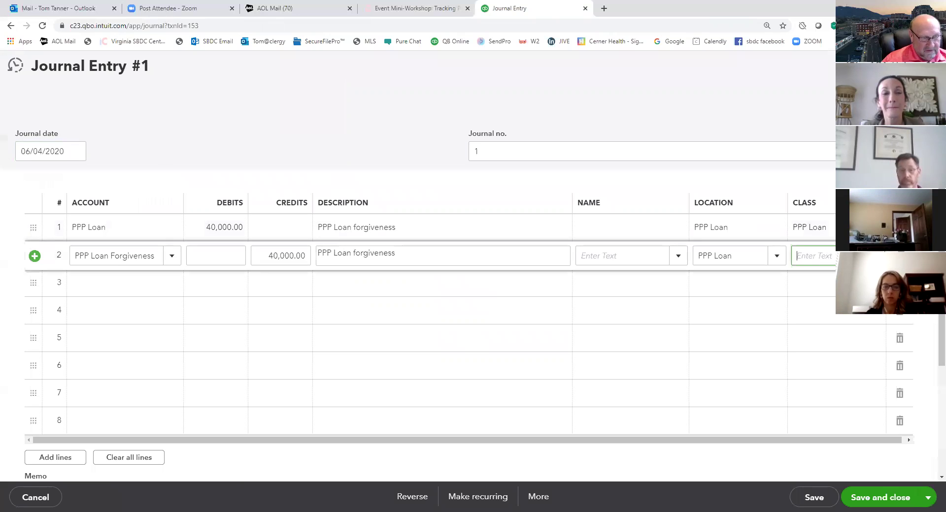
pyautogui.click(815, 300)
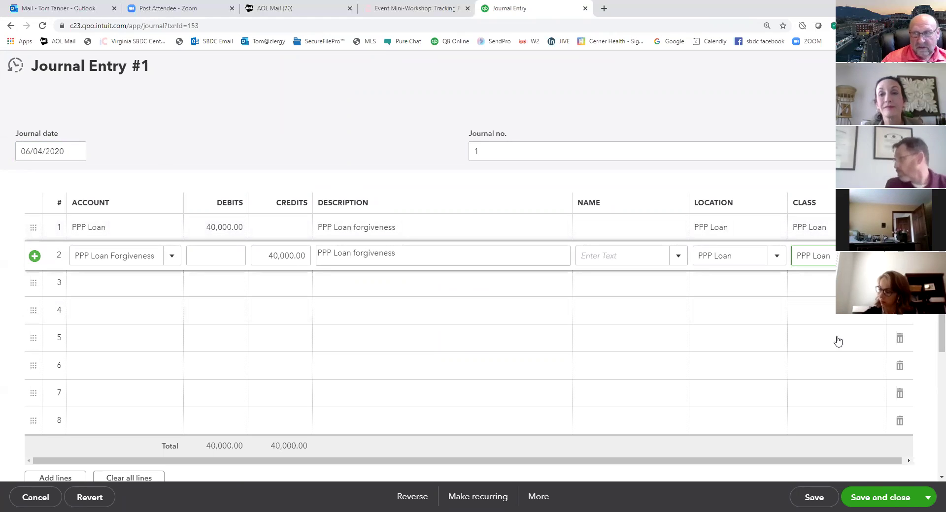
pyautogui.click(884, 498)
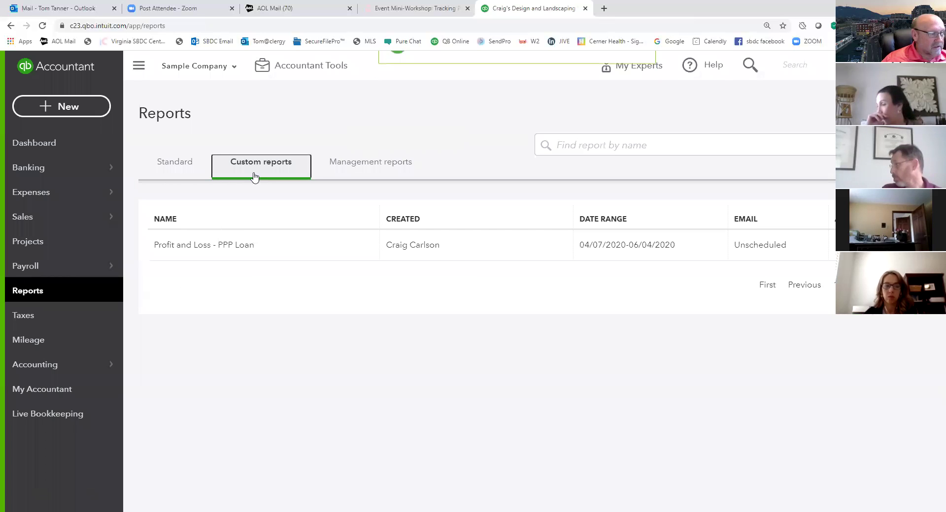
# - Review the expenses and the PPP Loan Forgiveness line under Other Income in the Profit and Loss - PPP Loan custom report
pyautogui.click(226, 245)
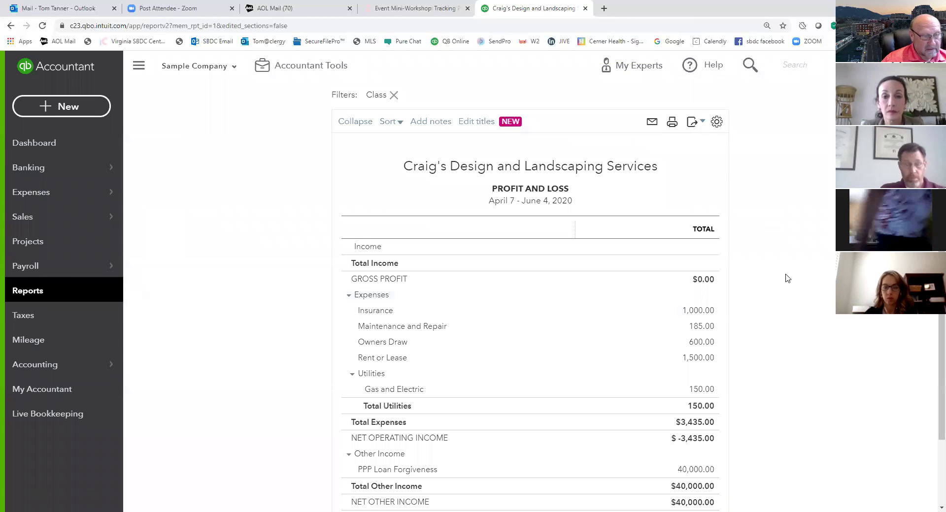
pyautogui.scroll(-3, 783, 275)
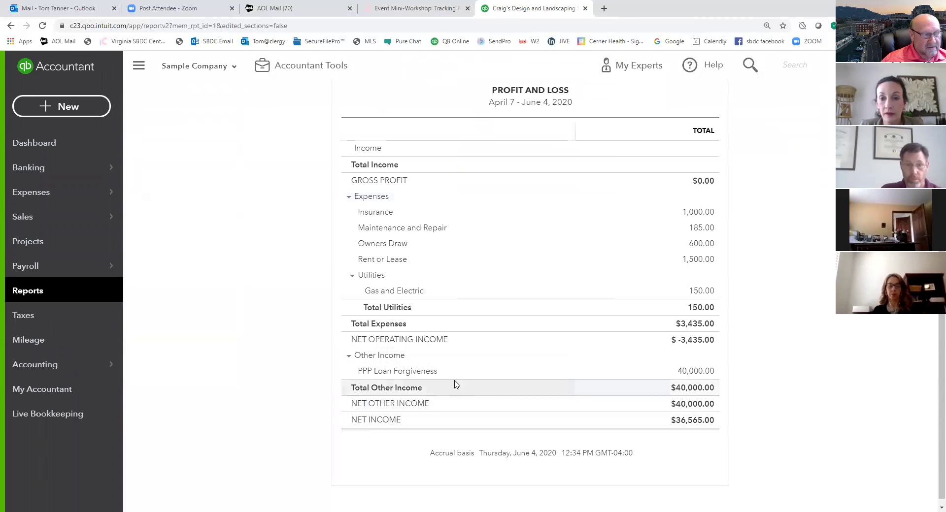
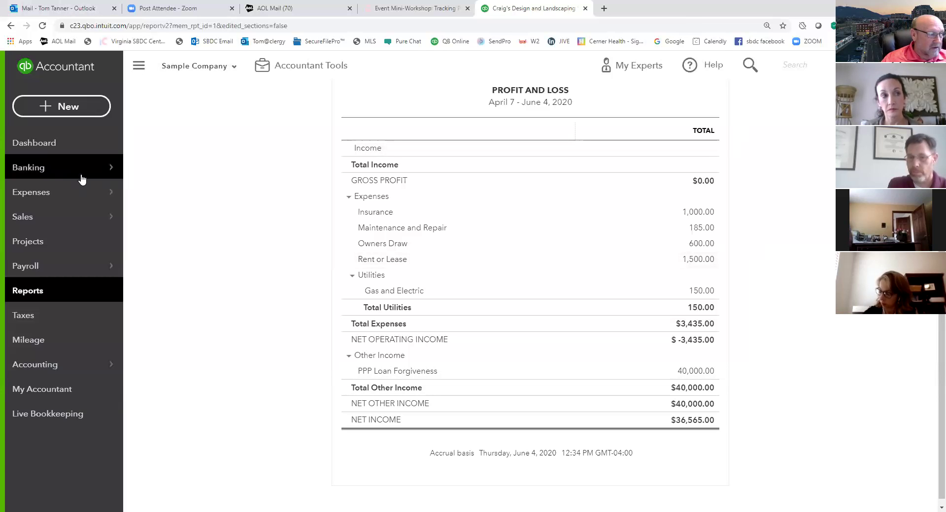
# - View the Checking account's downloaded bank transactions awaiting review
pyautogui.moveTo(42, 176)
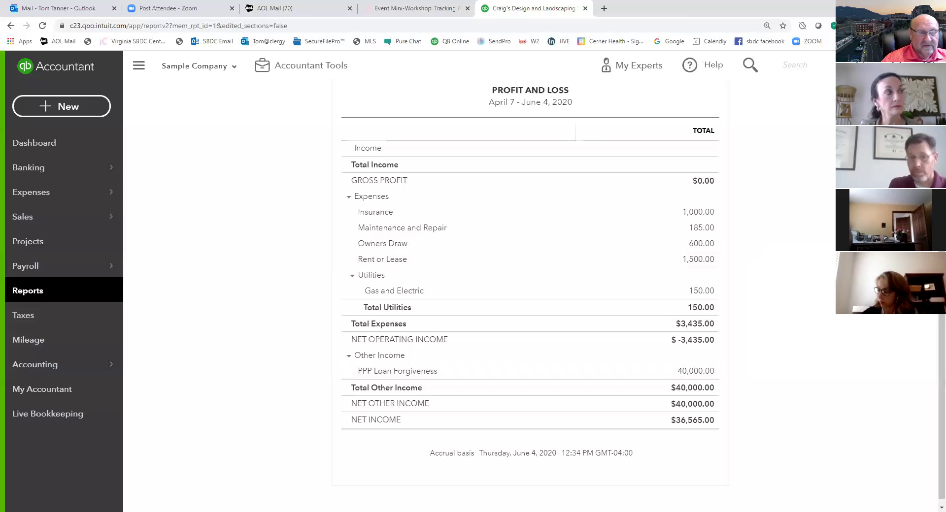
pyautogui.click(41, 170)
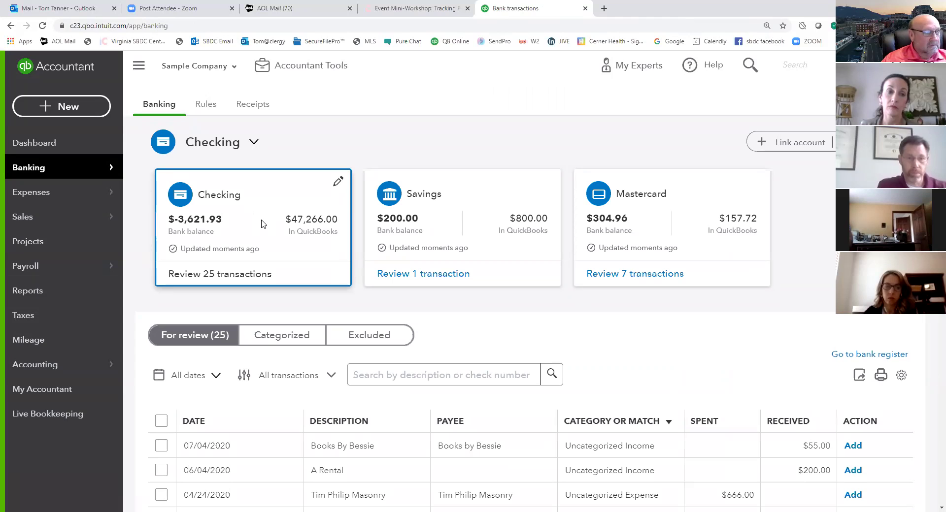
pyautogui.scroll(-1, 263, 225)
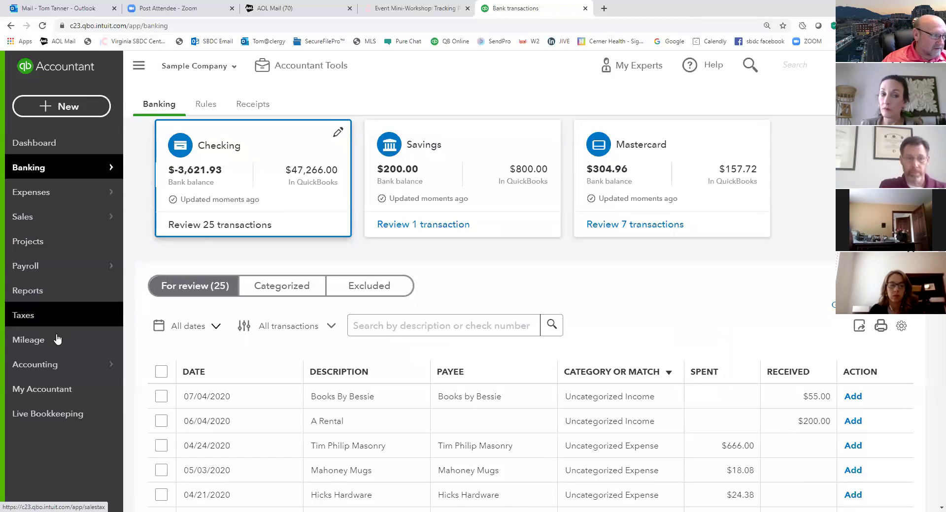
# - Run the standard Balance Sheet and drill into the PPP Checking - sub account balance to review its transactions
pyautogui.click(44, 290)
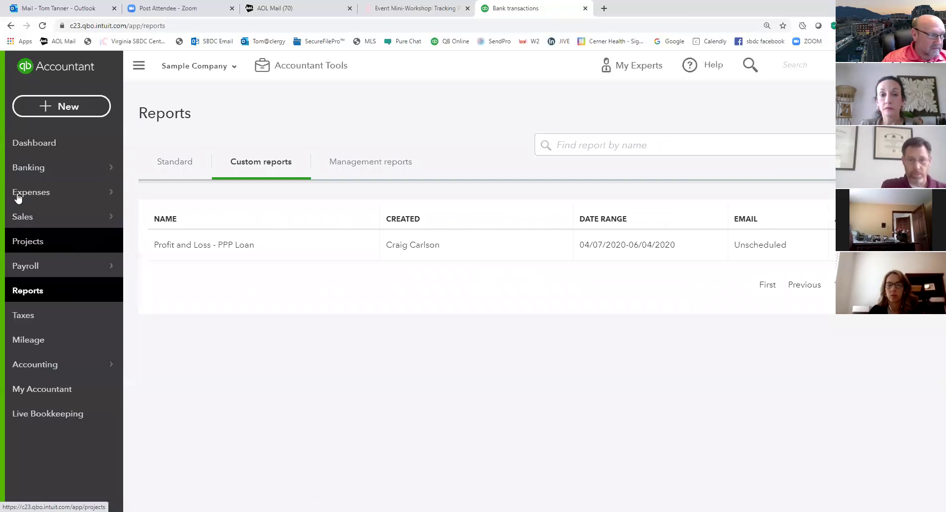
pyautogui.click(185, 169)
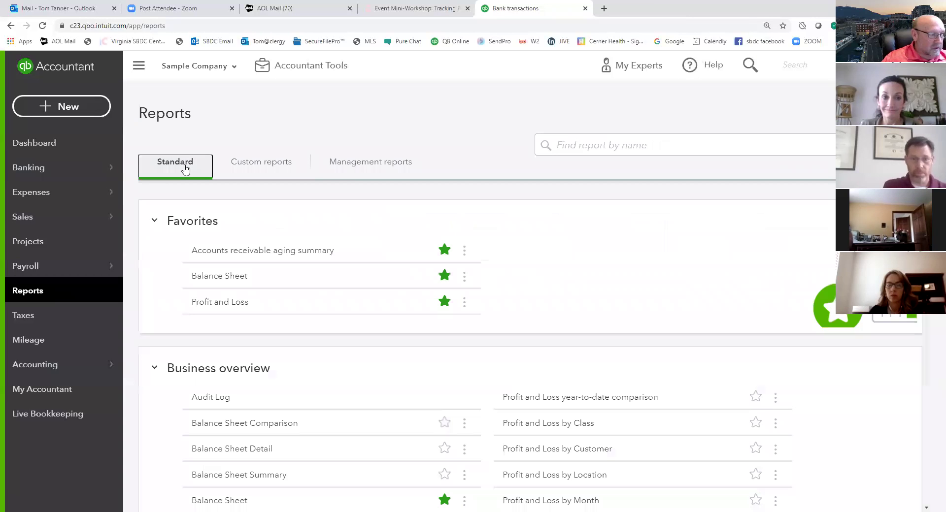
pyautogui.click(221, 280)
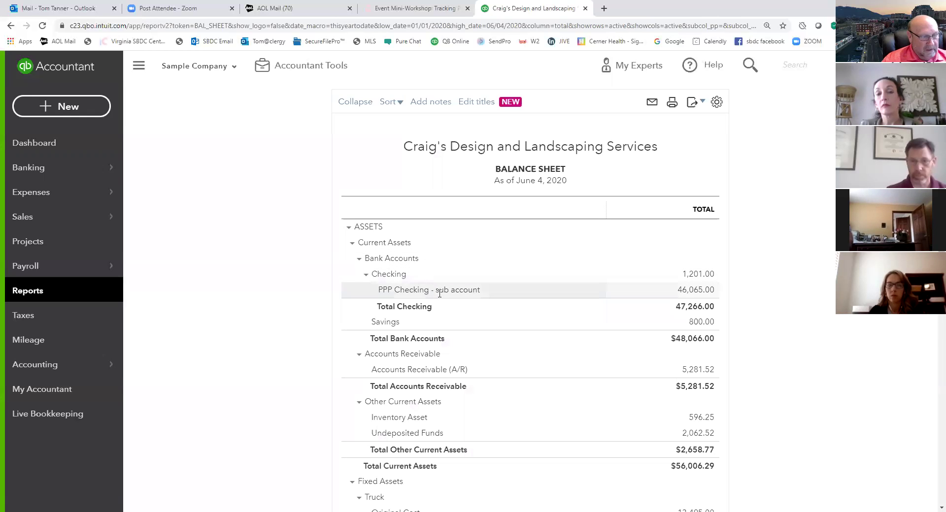
pyautogui.click(699, 290)
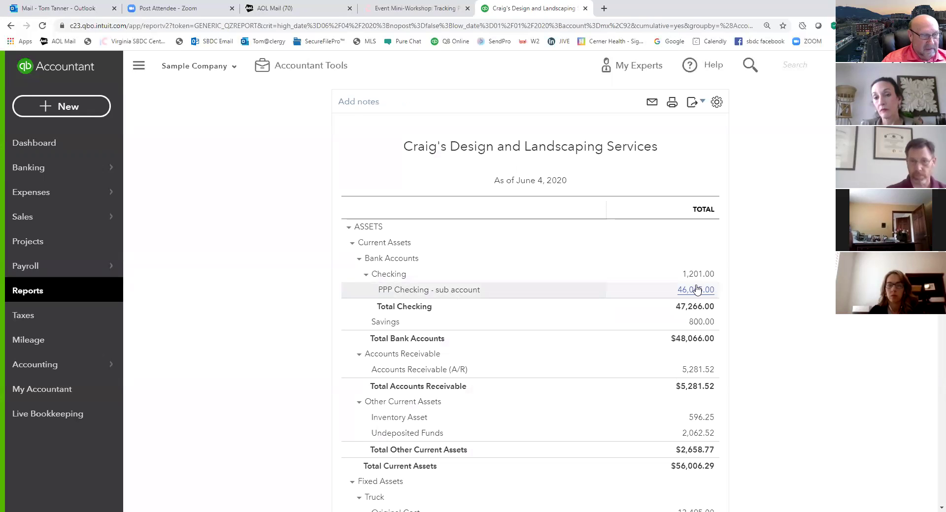
pyautogui.scroll(-3, 694, 288)
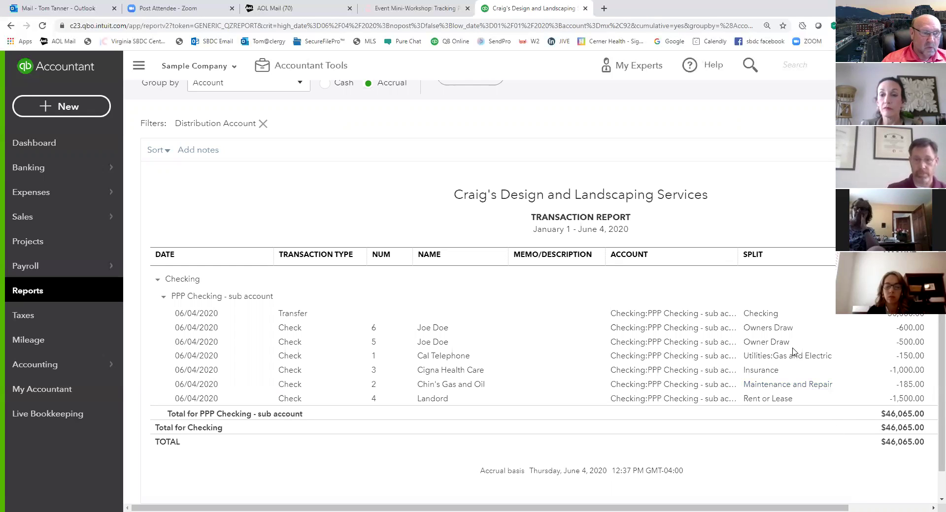
# - Find the Transaction List by Vendor report under Expenses and vendors, and review the month-to-date checks for each vendor
pyautogui.click(32, 291)
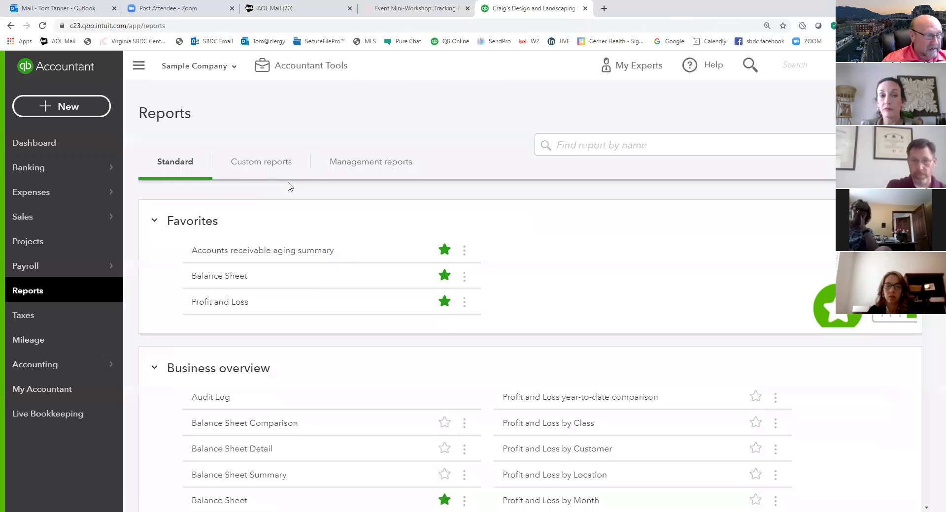
pyautogui.scroll(-9, 325, 241)
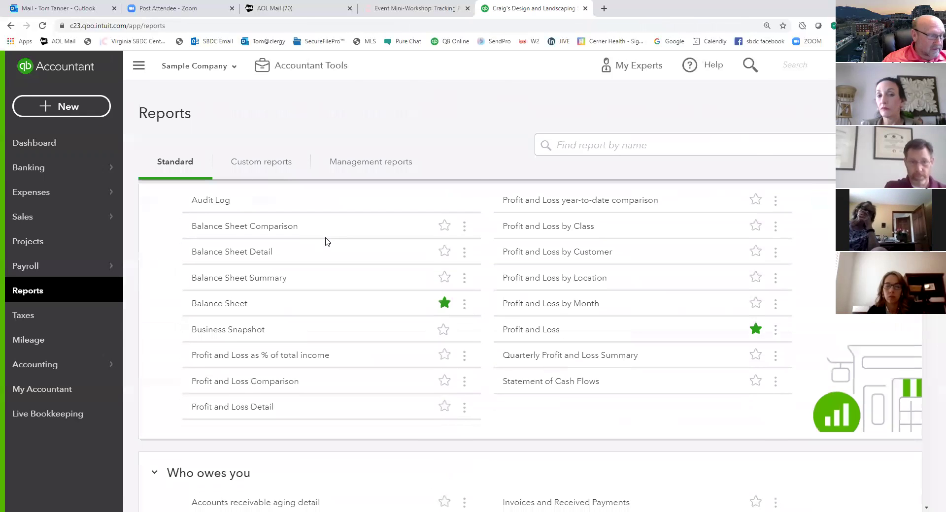
pyautogui.scroll(-15, 325, 240)
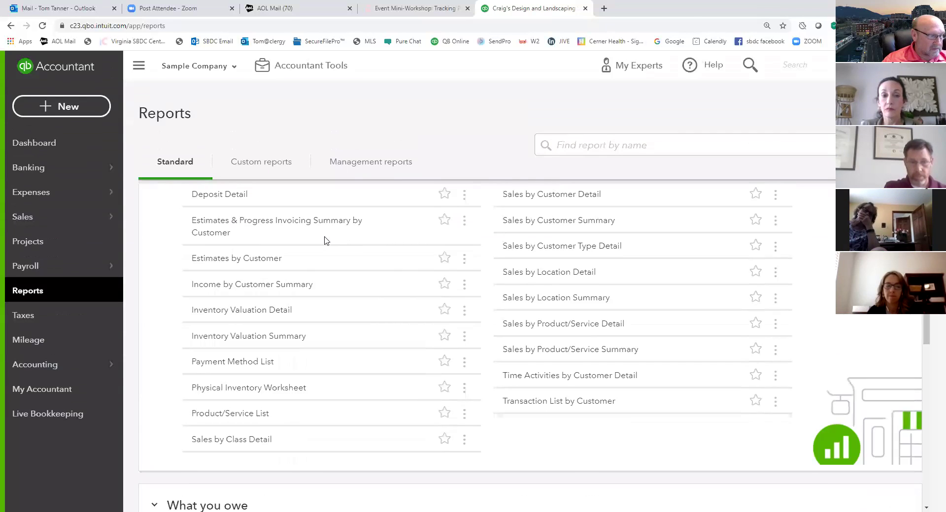
pyautogui.scroll(2, 325, 240)
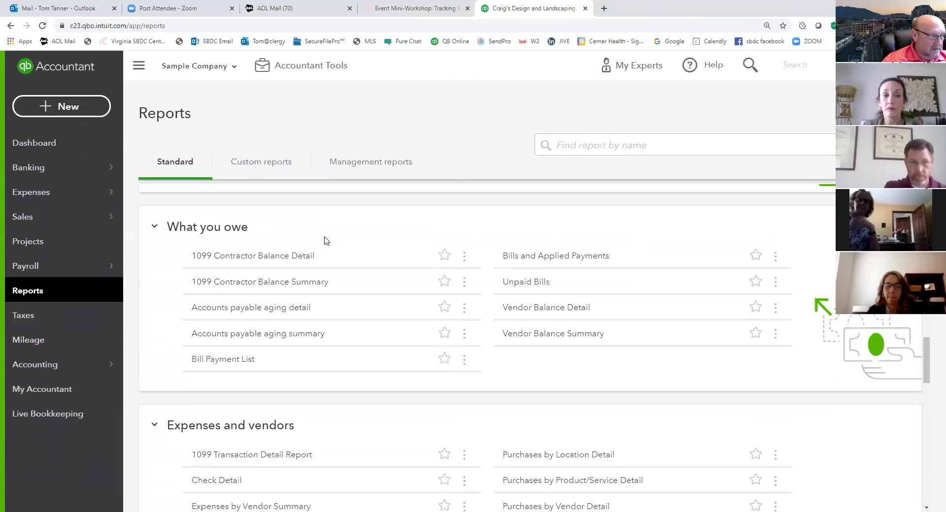
pyautogui.scroll(-3, 323, 240)
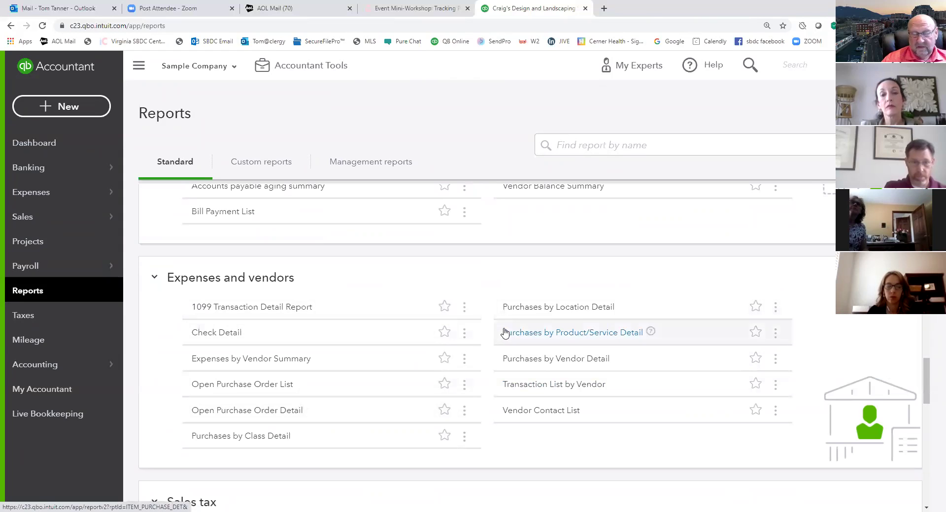
pyautogui.click(540, 384)
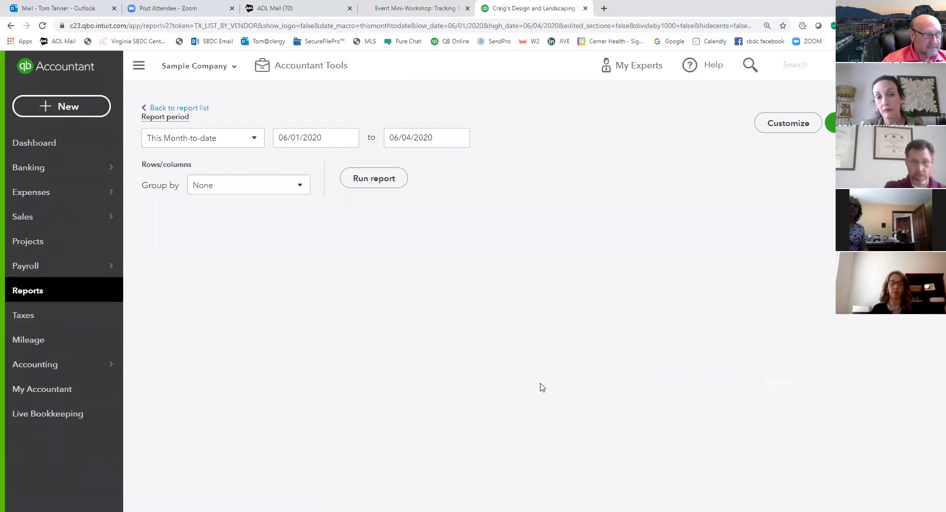
pyautogui.scroll(3, 428, 285)
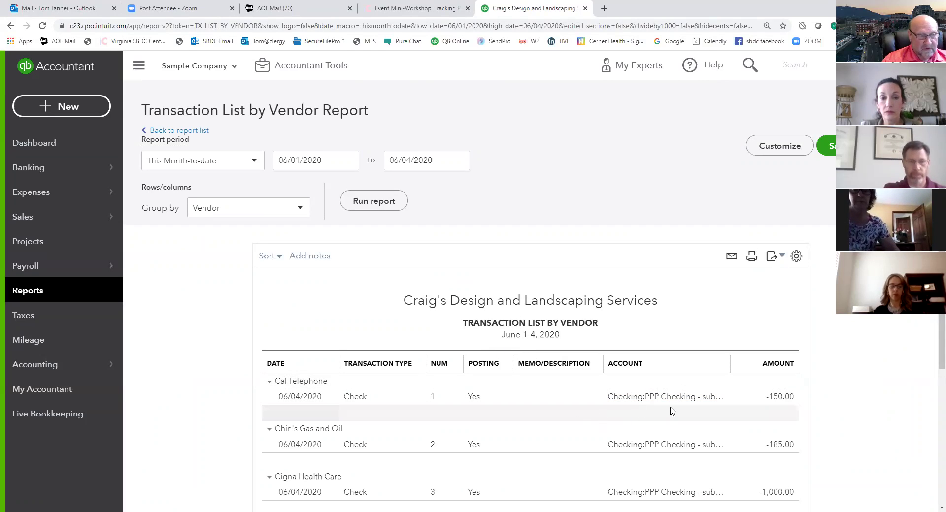
pyautogui.scroll(-4, 577, 361)
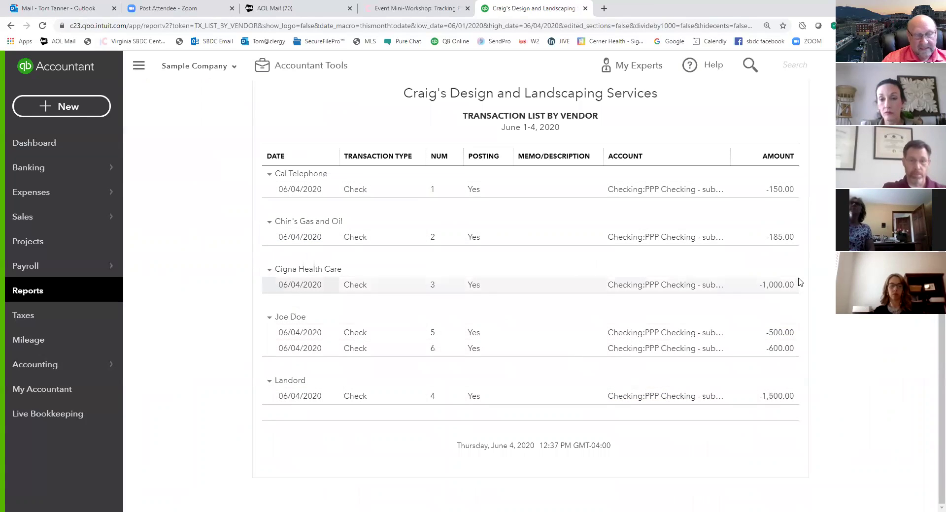
pyautogui.scroll(4, 799, 281)
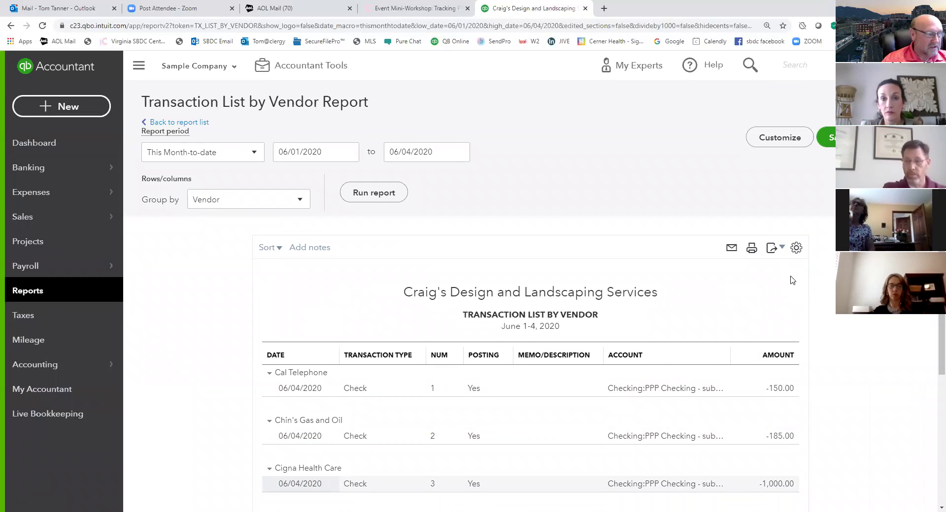
# - Open the bank register of the Checking account from the bank transactions page
pyautogui.moveTo(35, 170)
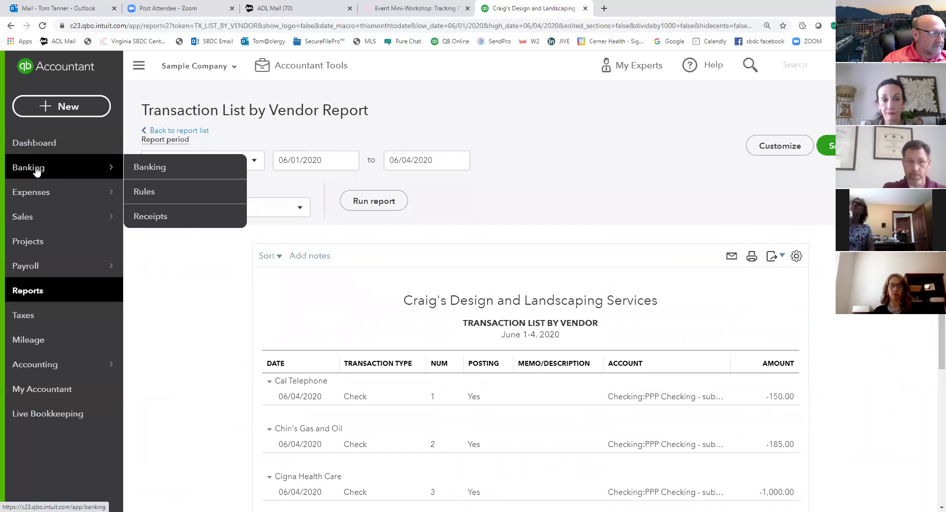
pyautogui.click(154, 169)
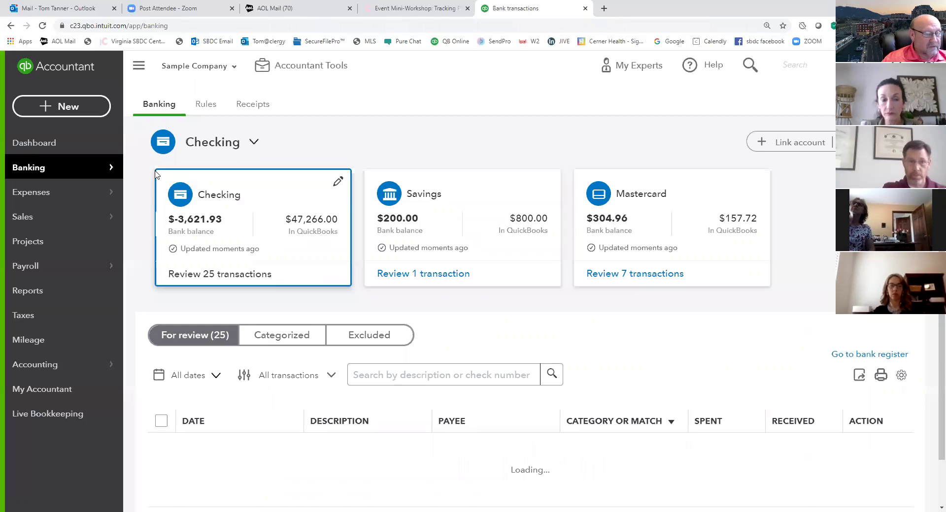
pyautogui.click(888, 360)
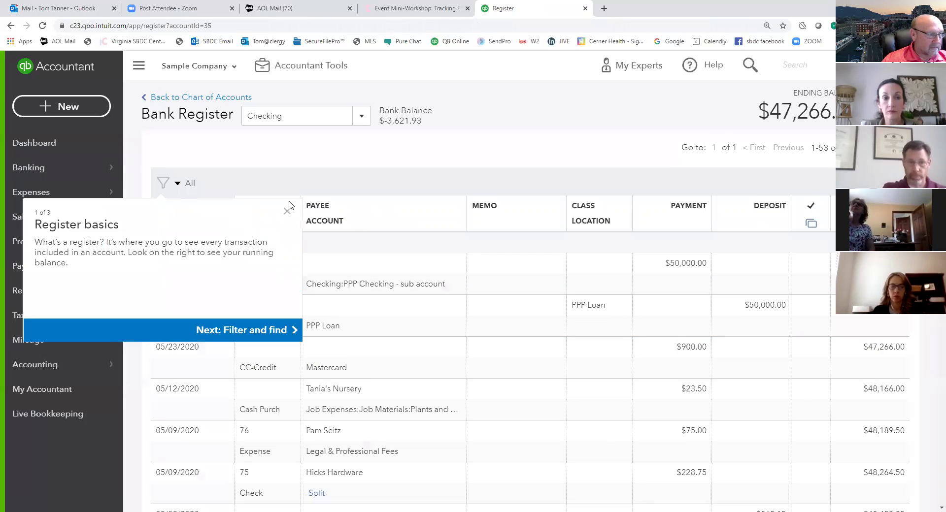
# - Dismiss the register introduction and open the 05/08/2020 Chin's Gas and Oil fuel purchase for editing in the Checking register
pyautogui.click(290, 212)
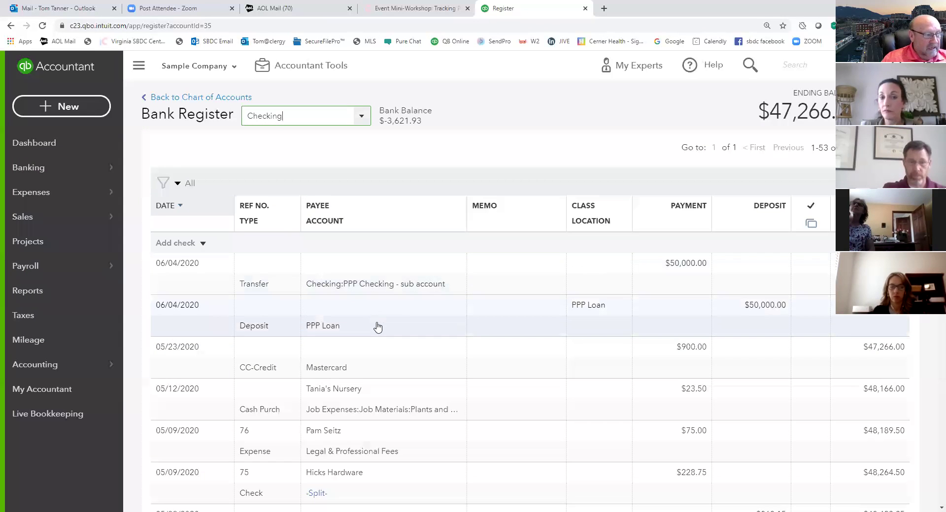
pyautogui.scroll(-4, 378, 326)
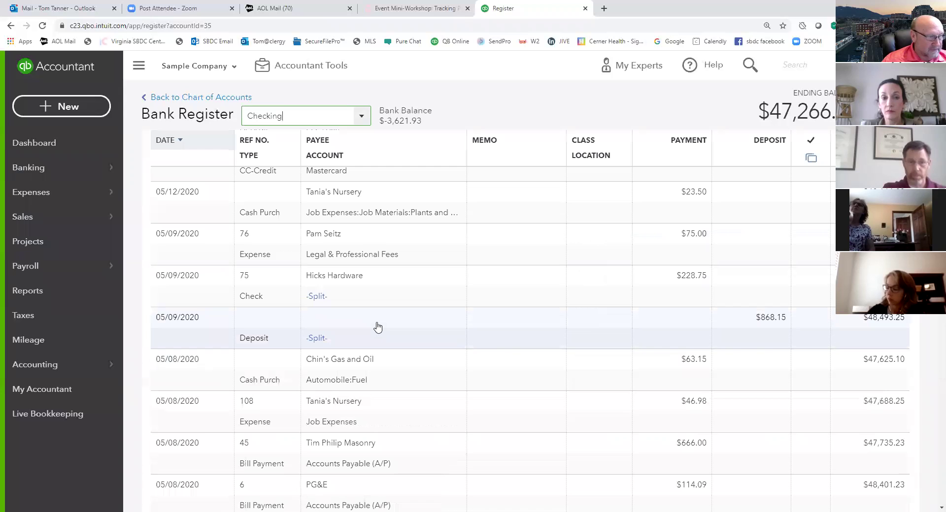
pyautogui.scroll(-1, 377, 326)
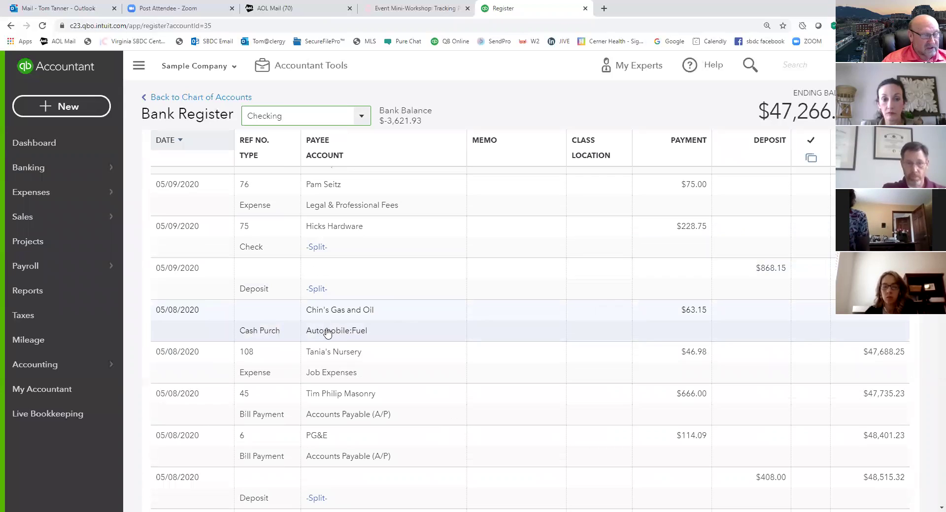
pyautogui.click(396, 333)
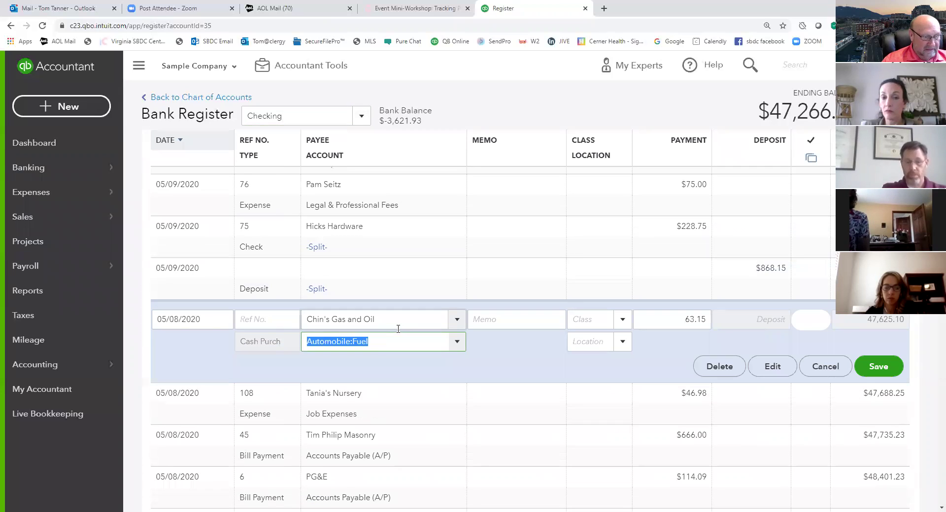
# - Try to tag the 05/08/2020 Chin's Gas and Oil register row with the class PPP Loan and the location PPP Loan
pyautogui.click(623, 320)
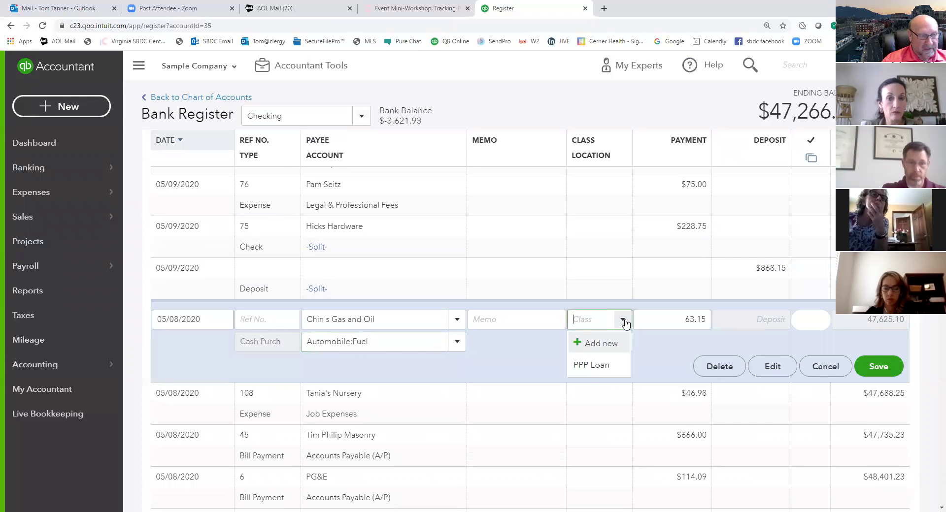
pyautogui.click(590, 365)
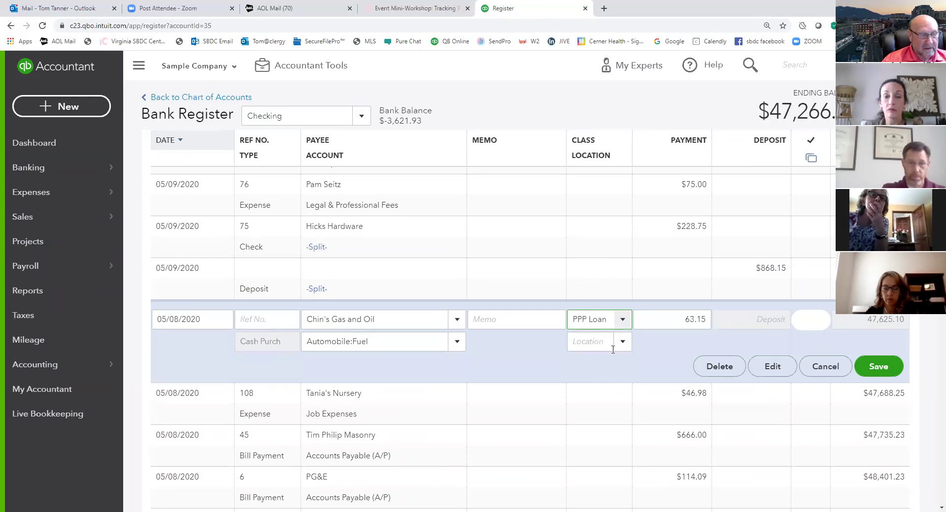
pyautogui.click(623, 344)
pyautogui.click(597, 389)
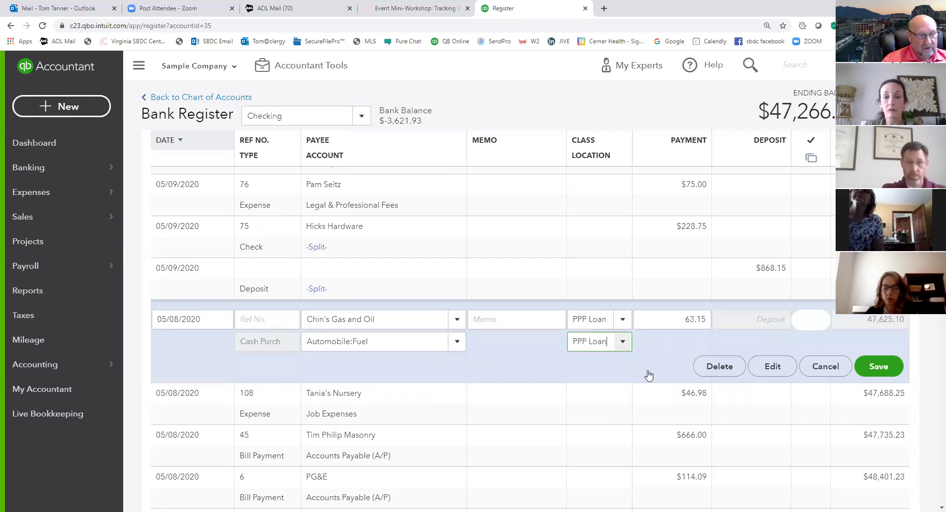
# - Open the full expense form, discarding the row edits, then change its bank account to PPP Checking - sub account and save it
pyautogui.click(771, 367)
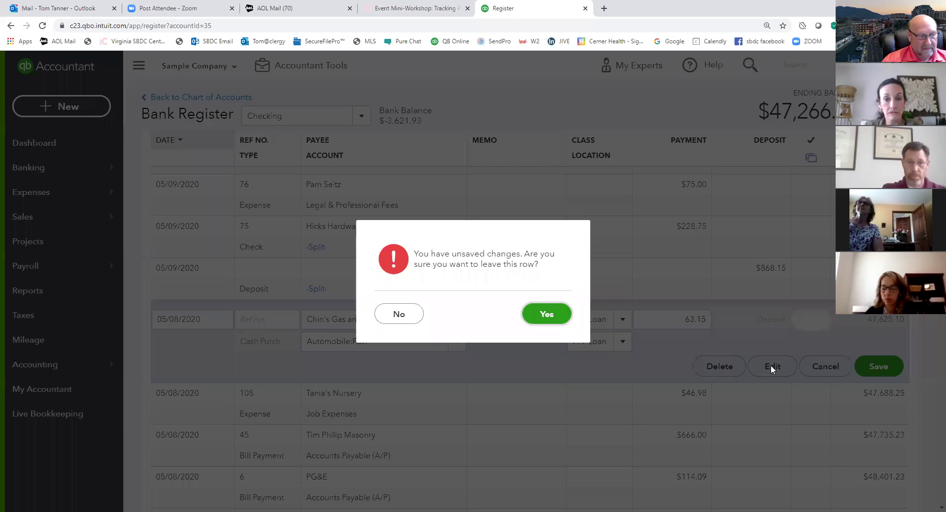
pyautogui.click(547, 315)
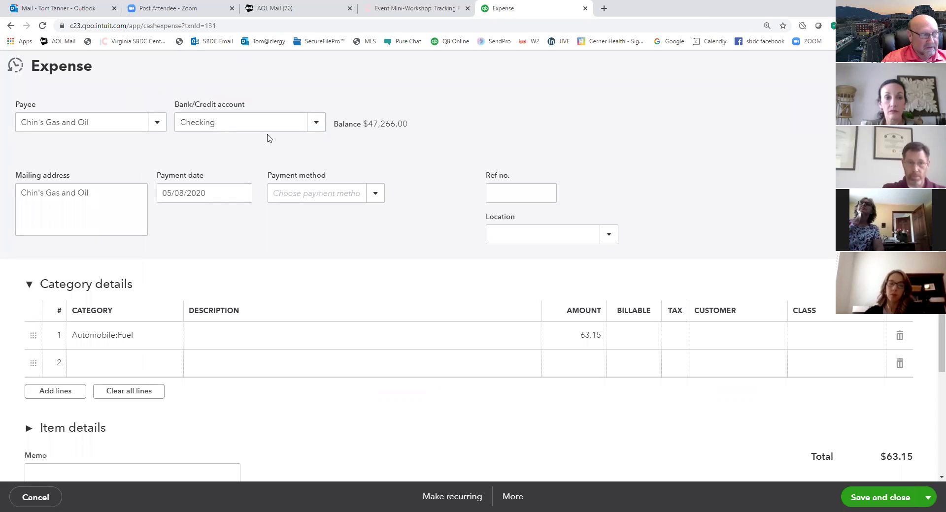
pyautogui.click(318, 124)
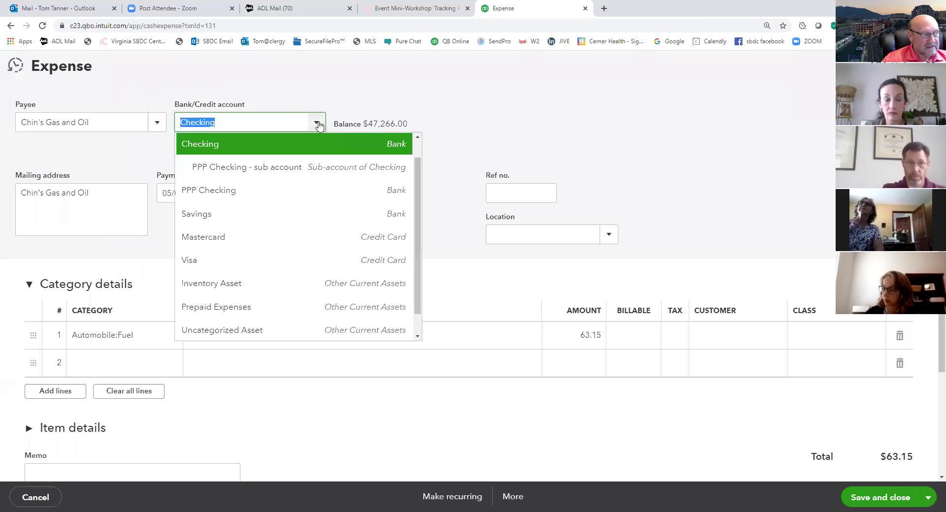
pyautogui.click(261, 169)
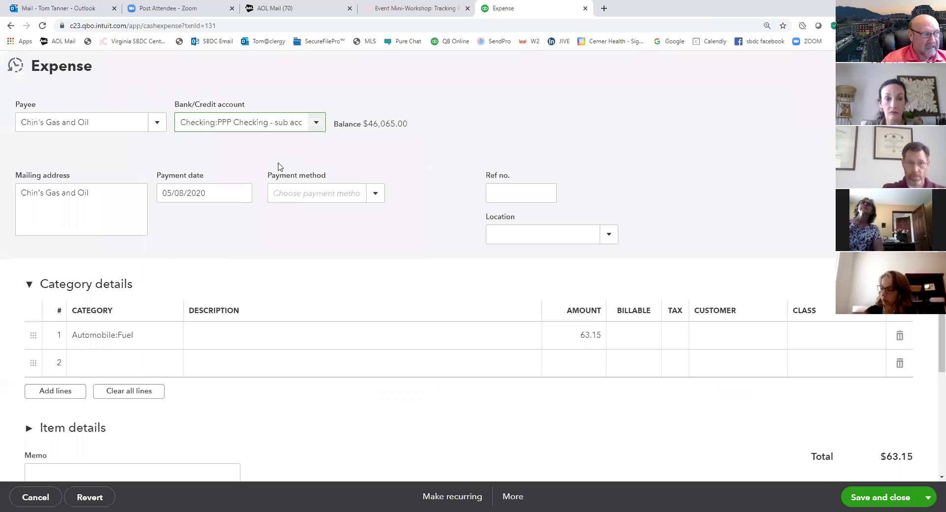
pyautogui.click(894, 500)
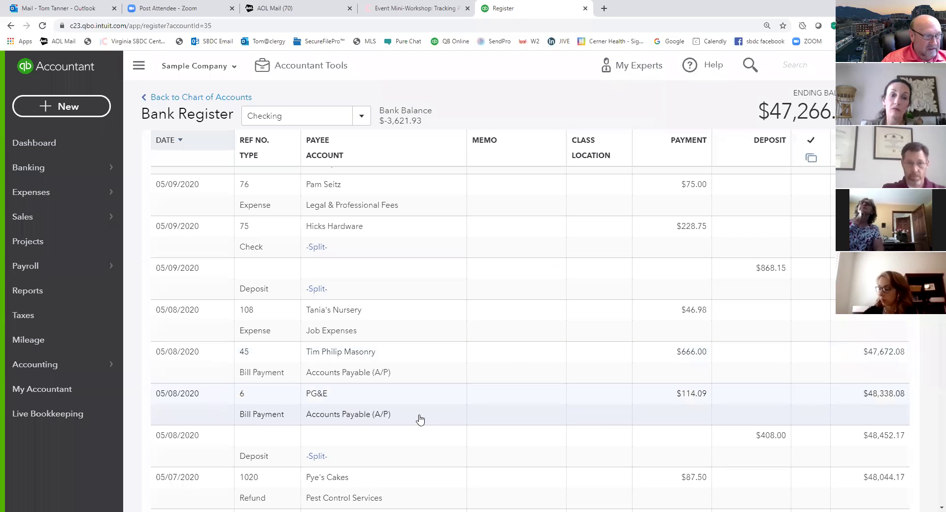
# - Open the full form of the 05/01/2020 Chin's Gas and Oil fuel purchase and set its bank account to PPP Checking - sub account
pyautogui.scroll(-4, 407, 443)
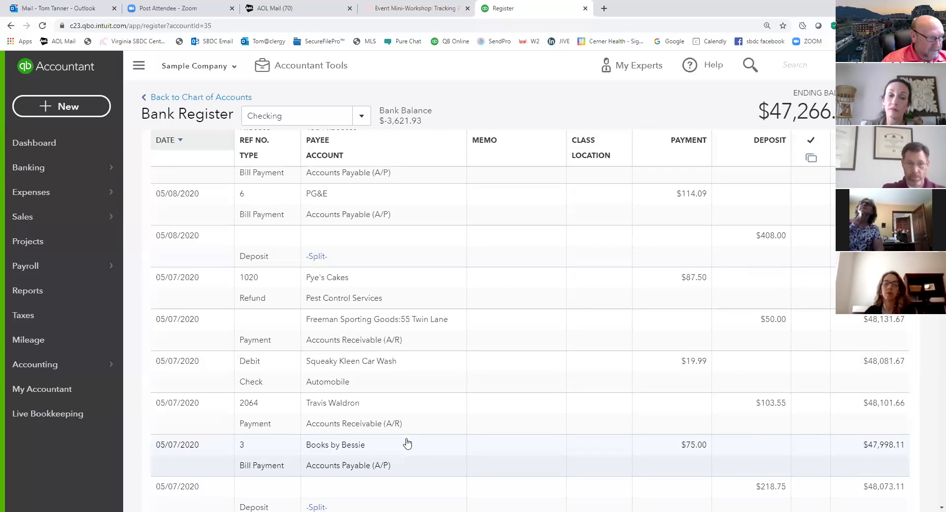
pyautogui.scroll(-2, 407, 443)
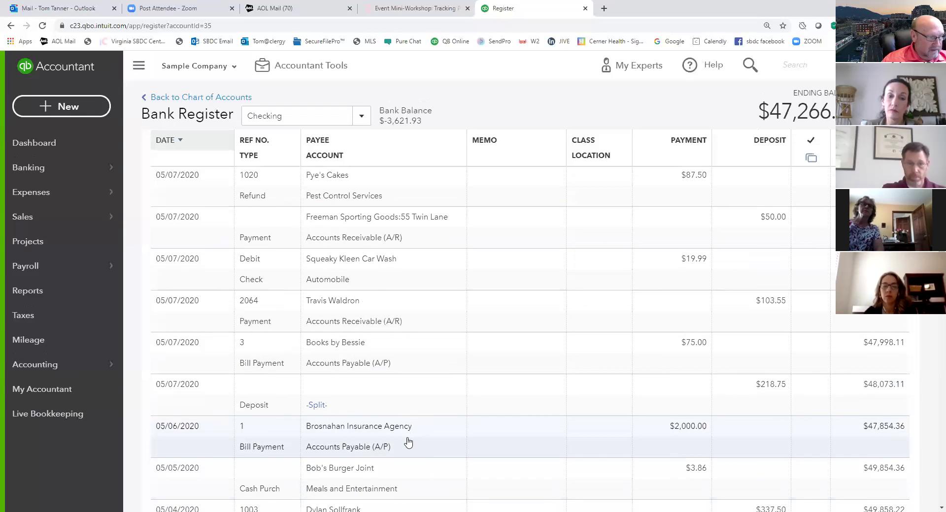
pyautogui.scroll(-2, 408, 441)
pyautogui.scroll(-3, 408, 442)
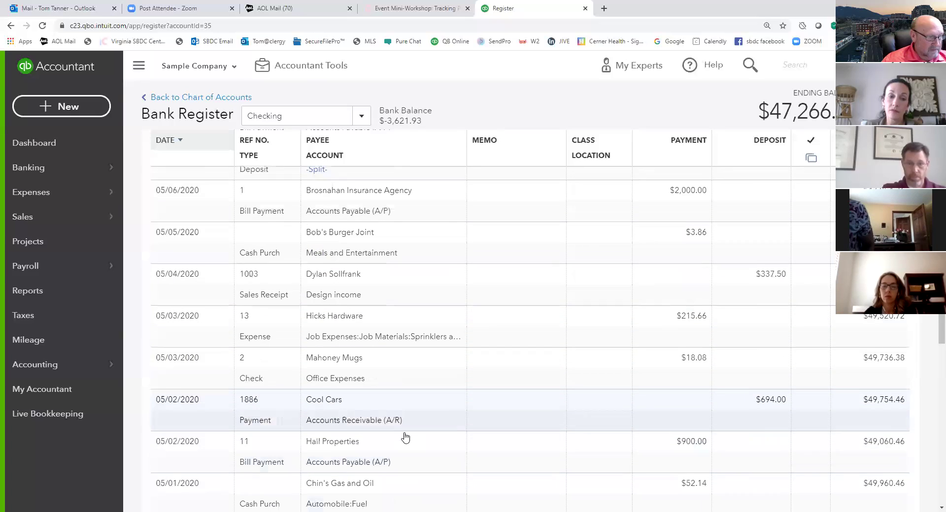
pyautogui.scroll(-2, 404, 437)
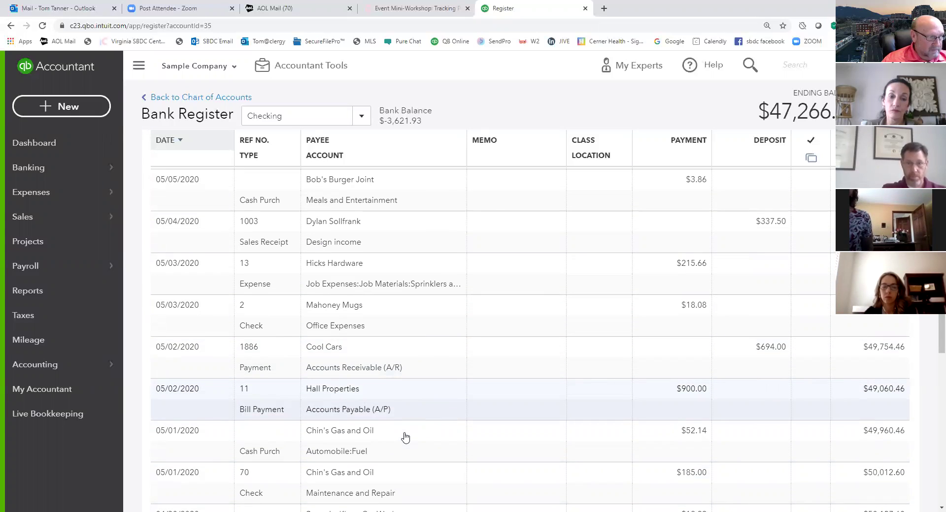
pyautogui.scroll(-1, 404, 438)
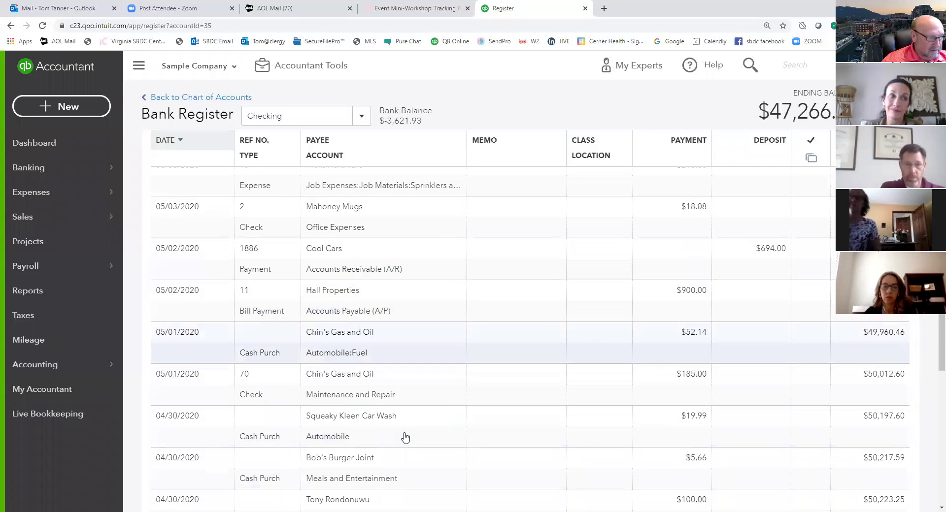
pyautogui.scroll(-1, 404, 437)
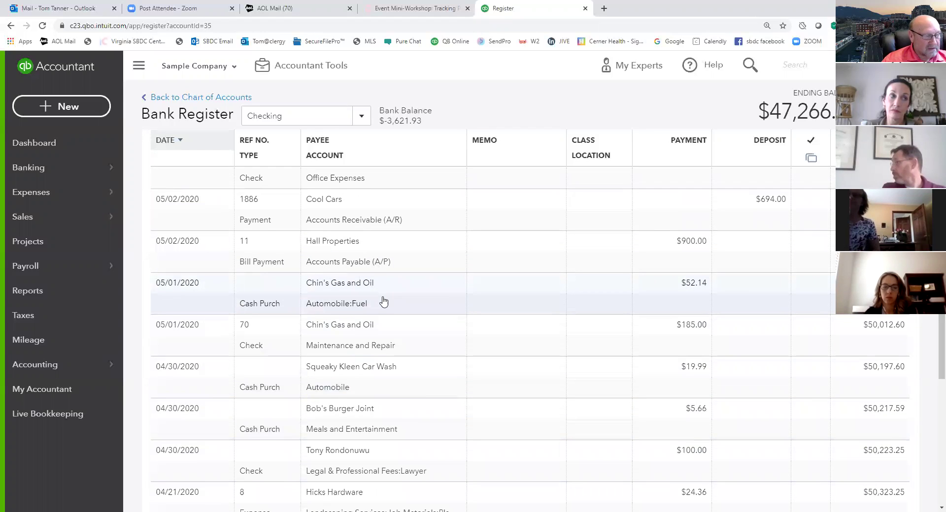
pyautogui.click(383, 298)
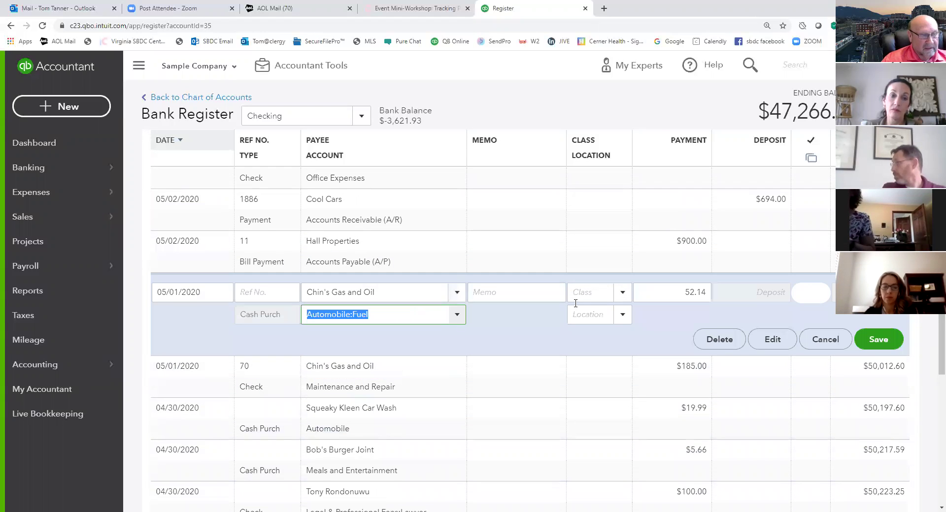
pyautogui.click(776, 341)
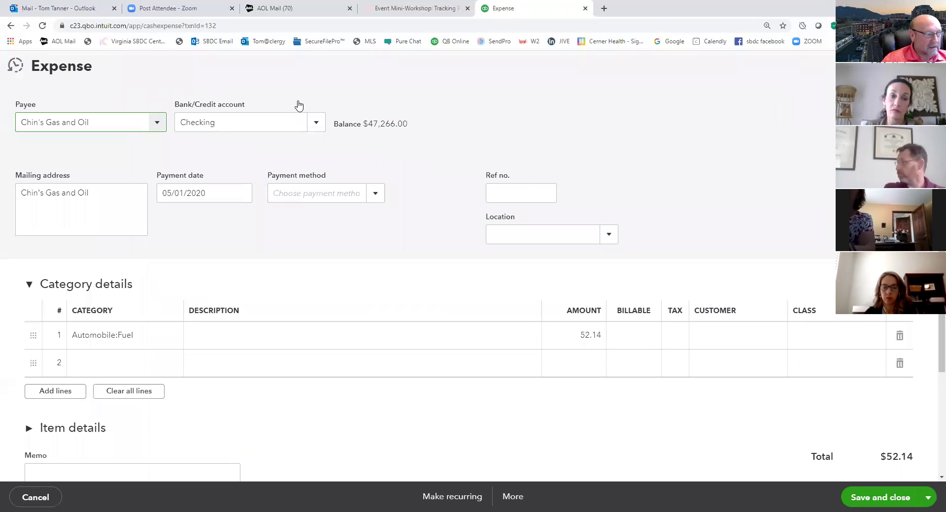
pyautogui.click(316, 121)
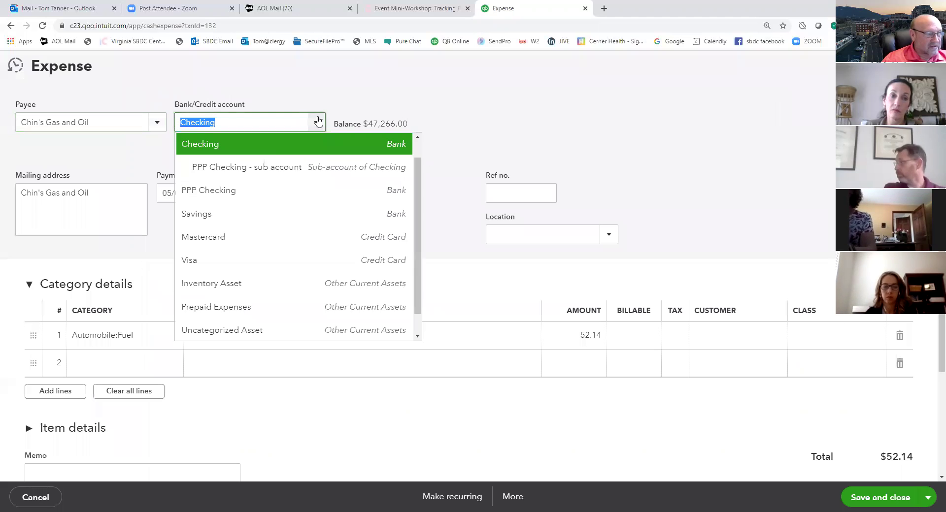
pyautogui.click(267, 170)
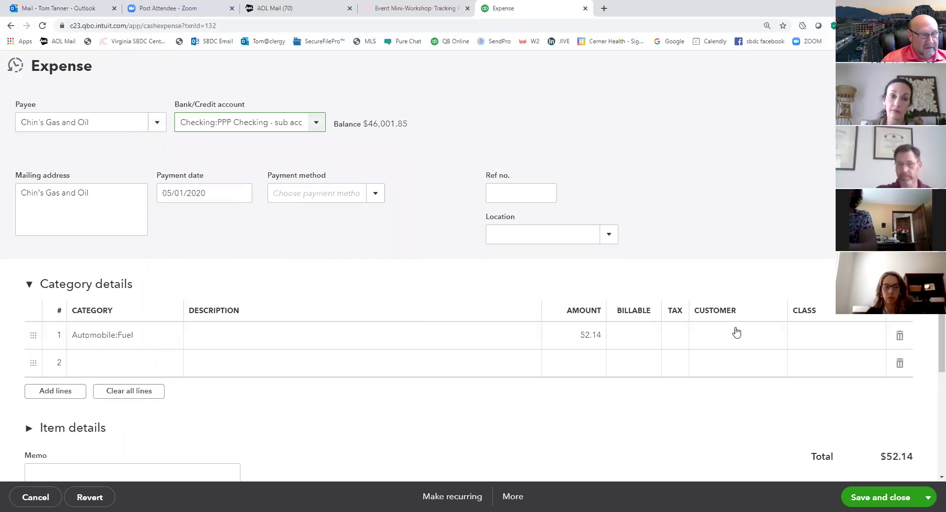
# - Set the expense's location and the Automobile:Fuel line's class to PPP Loan, and save the expense
pyautogui.click(610, 236)
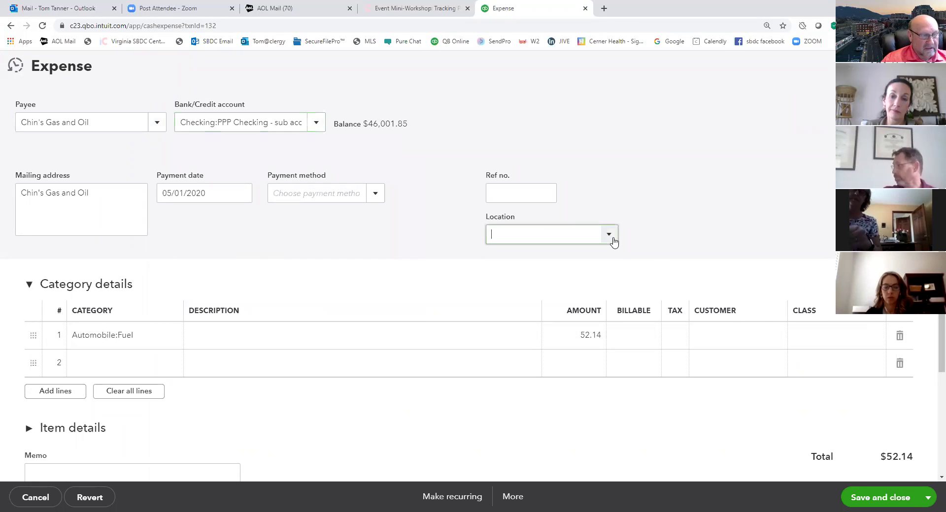
pyautogui.click(545, 280)
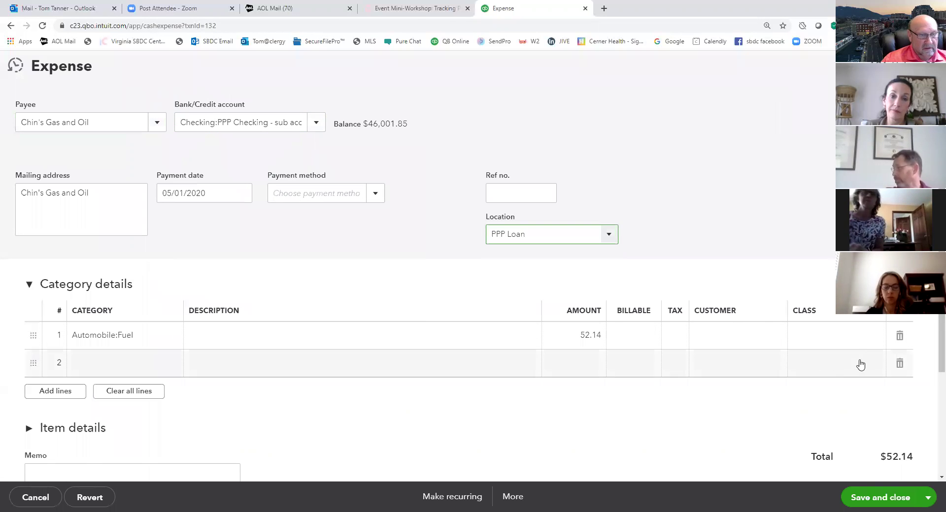
pyautogui.click(870, 344)
pyautogui.click(876, 337)
pyautogui.click(827, 383)
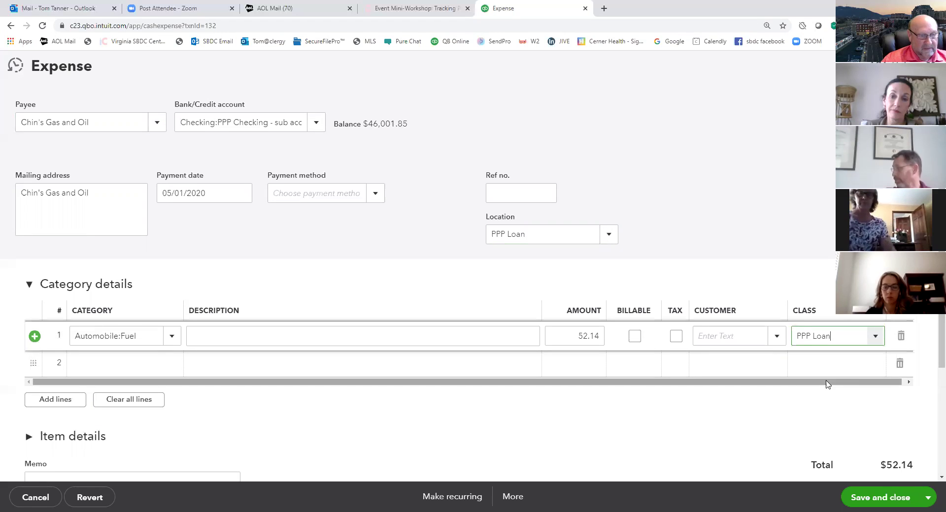
pyautogui.click(888, 499)
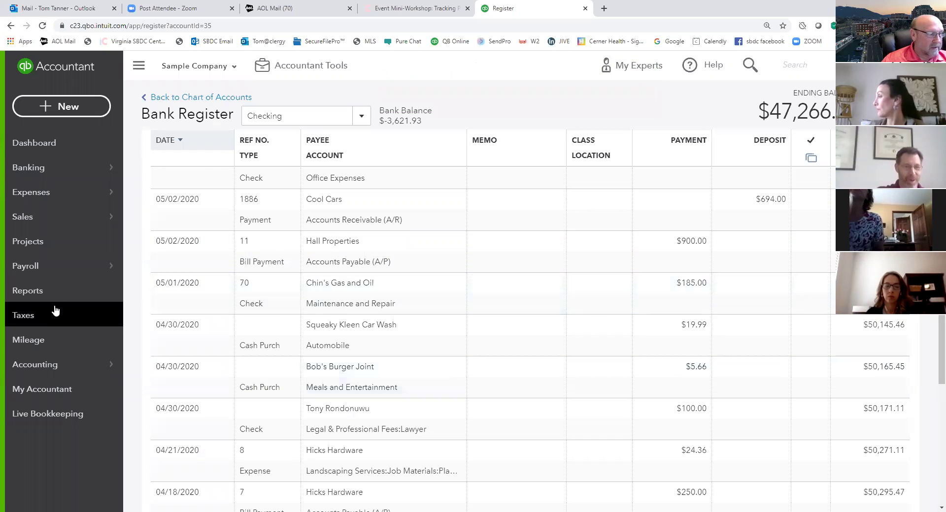
# - Run the custom report Profit and Loss - PPP Loan and review its expenses and other income
pyautogui.click(43, 295)
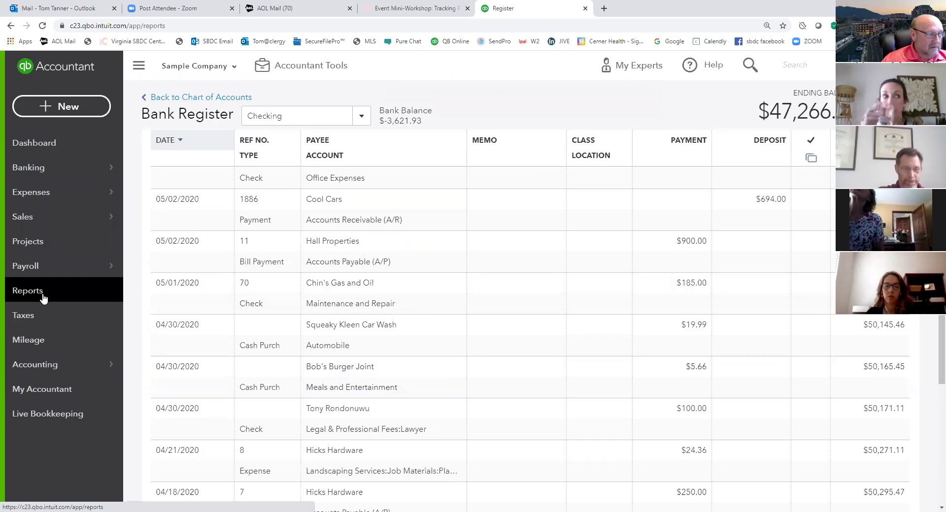
pyautogui.click(238, 161)
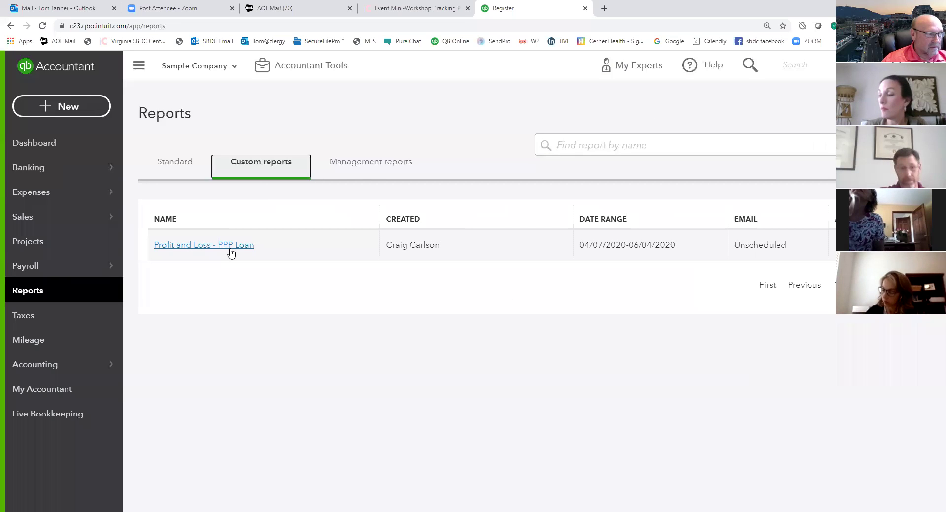
pyautogui.click(230, 249)
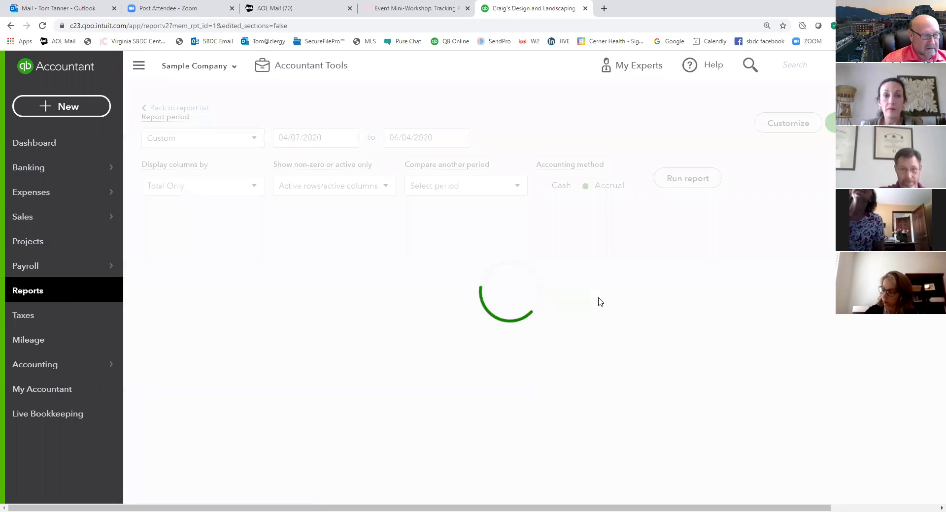
pyautogui.scroll(-3, 573, 397)
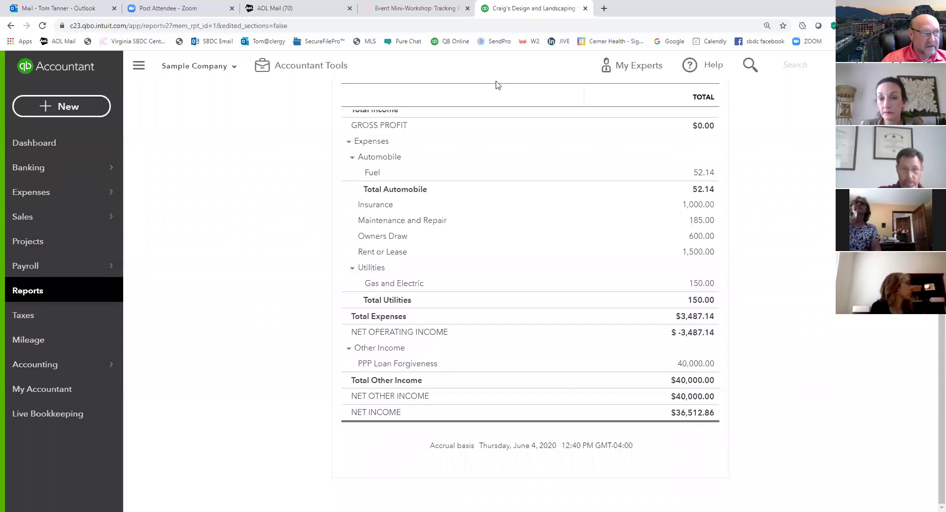
# - Find the 06/04/2020 transfer through the recent transfers list of a new transfer form and open it to review its accounts
pyautogui.click(84, 109)
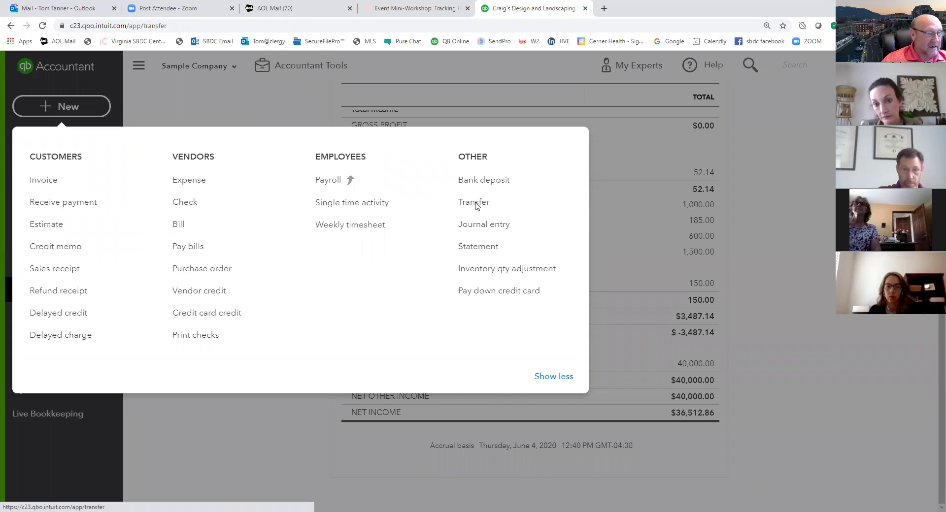
pyautogui.click(475, 203)
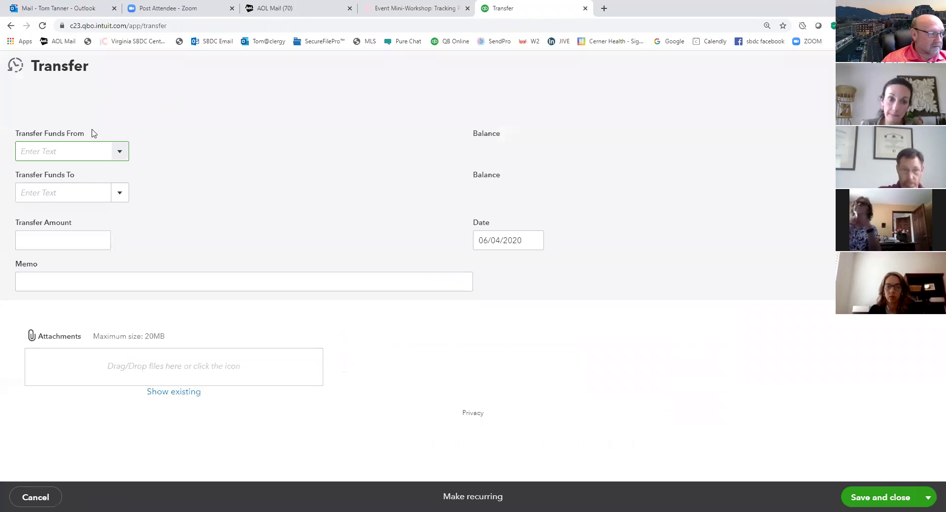
pyautogui.click(17, 74)
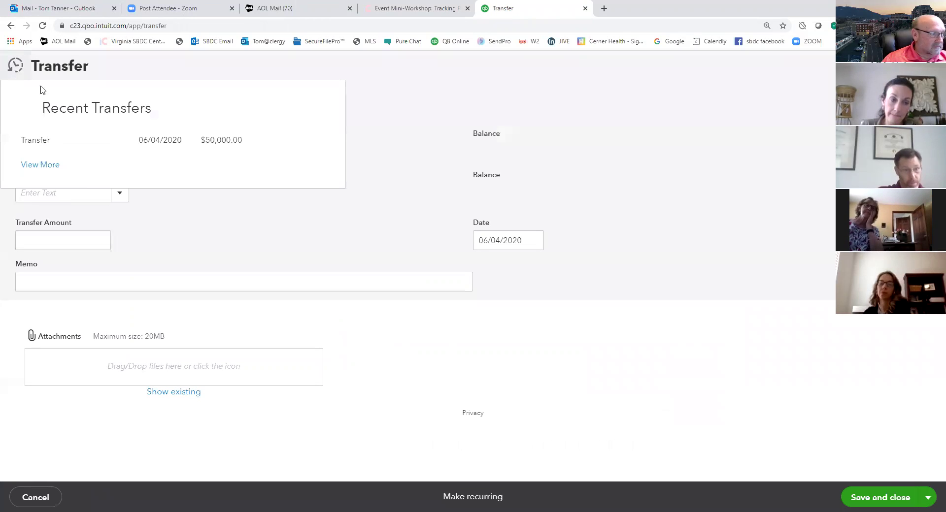
pyautogui.click(44, 168)
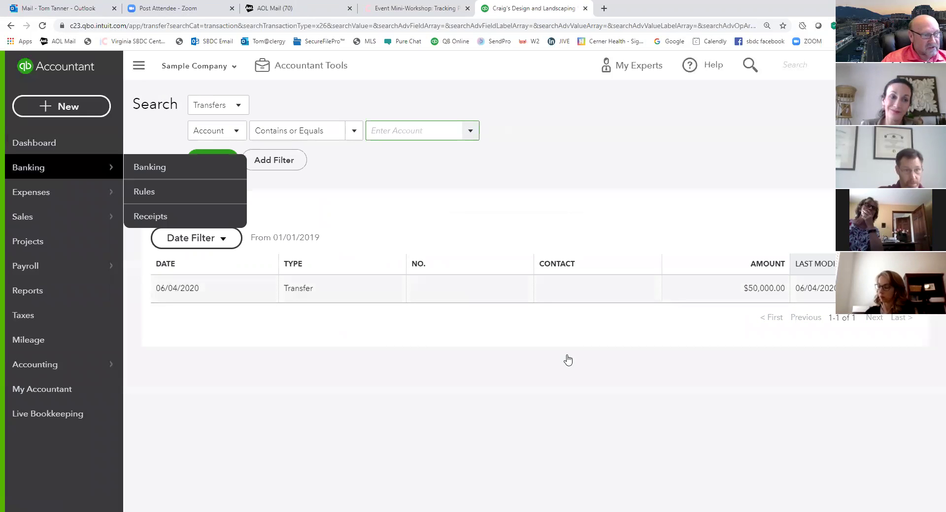
pyautogui.click(415, 288)
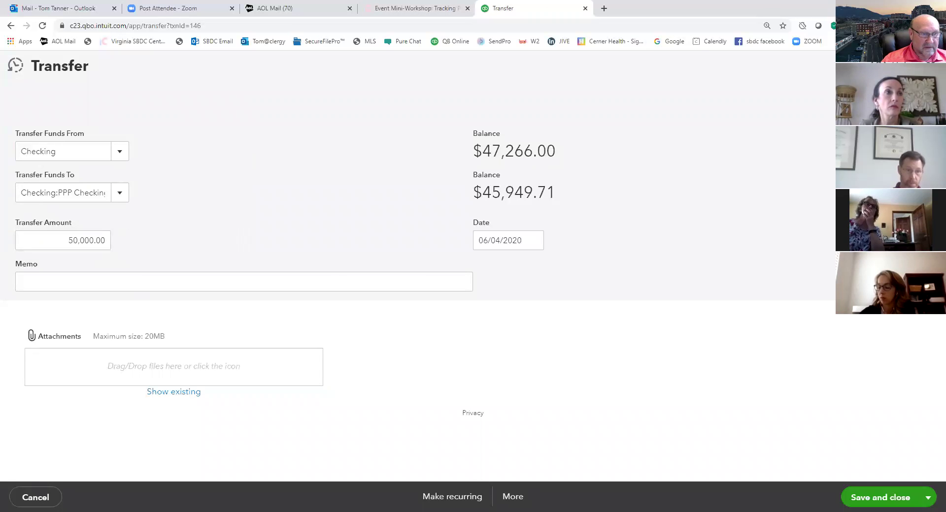
# - Close the transfer and open the Checking account's bank register to review its 06/04/2020 transfer and PPP Loan deposit
pyautogui.click(930, 65)
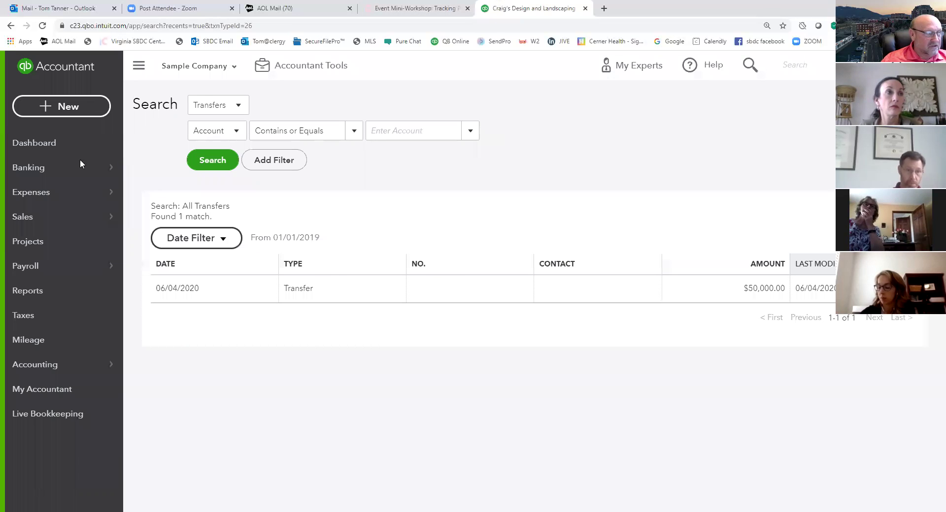
pyautogui.click(42, 170)
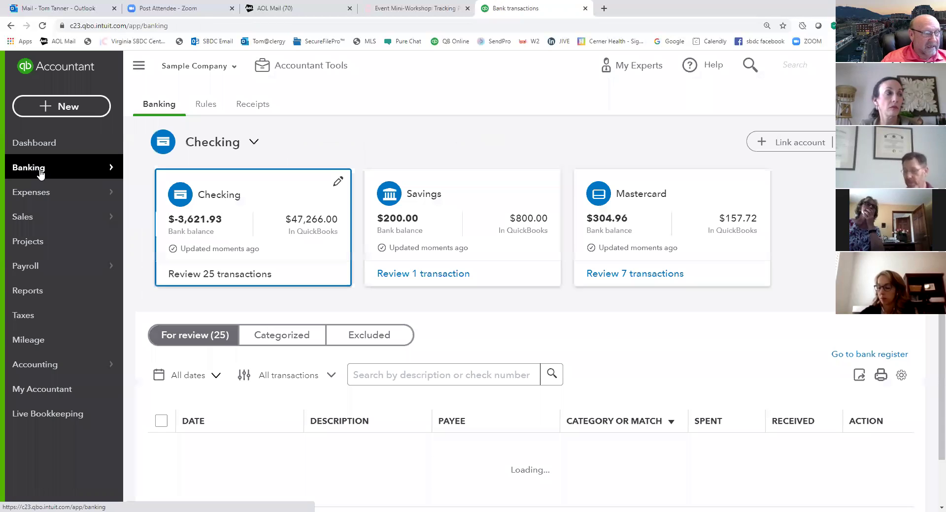
pyautogui.click(863, 354)
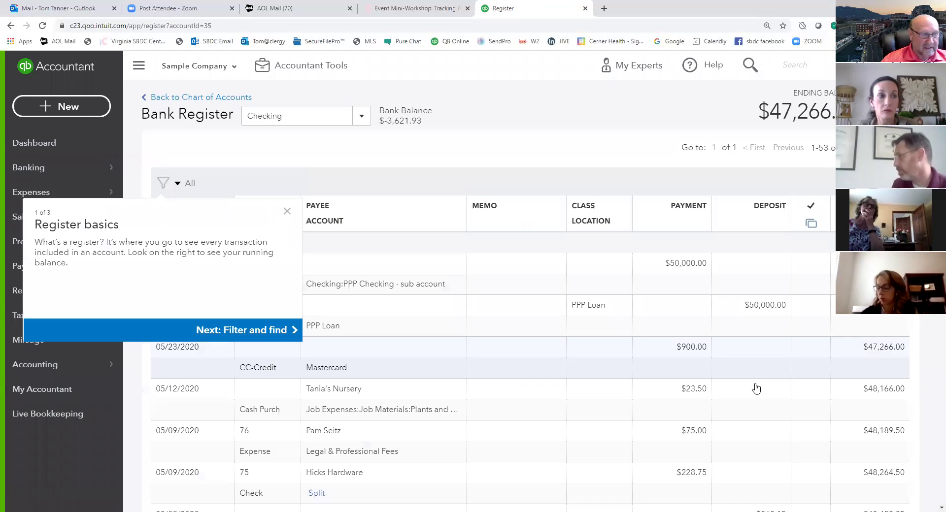
pyautogui.click(288, 212)
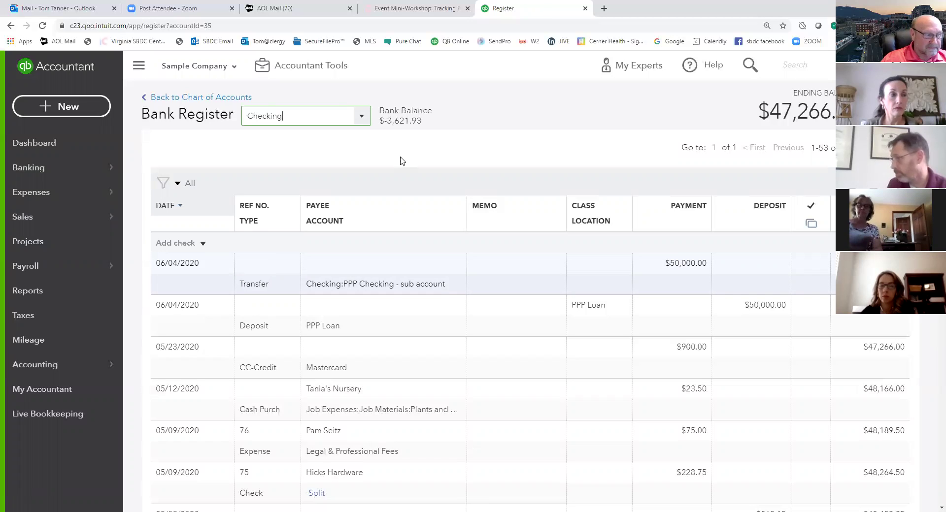
pyautogui.click(42, 169)
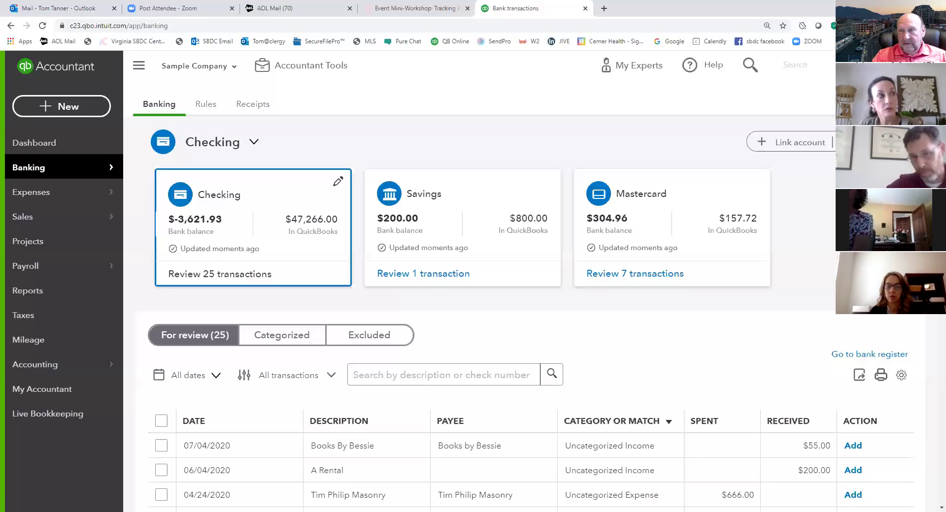
# - Run the custom report Profit and Loss - PPP Loan and review its expenses, PPP Loan Forgiveness income and report period
pyautogui.click(35, 297)
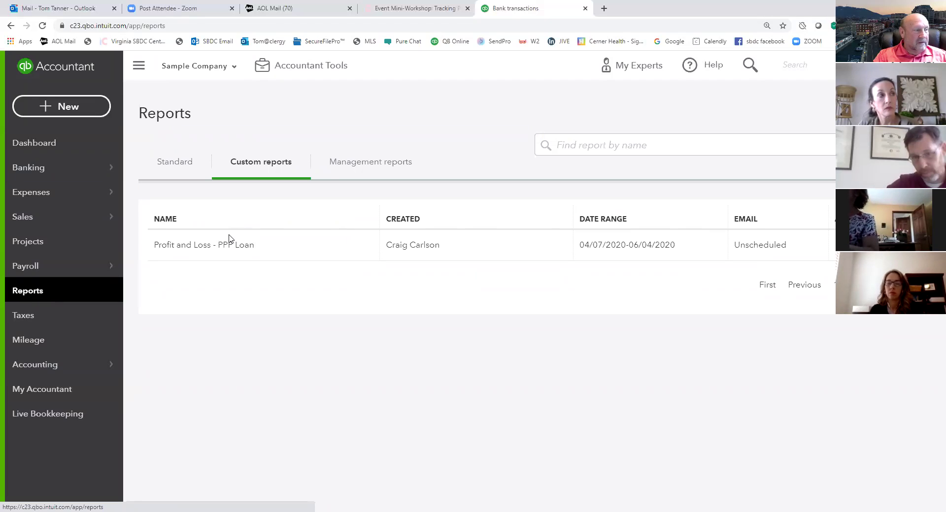
pyautogui.click(228, 245)
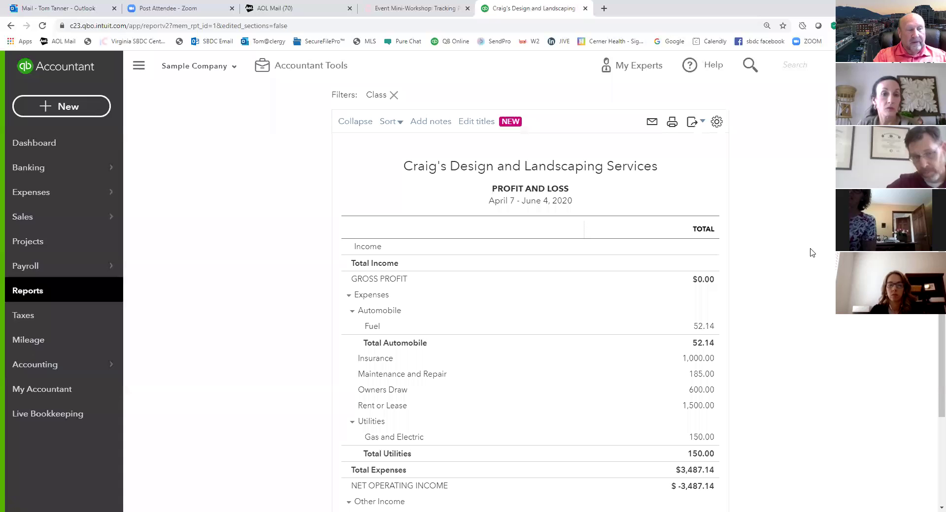
pyautogui.scroll(-3, 809, 250)
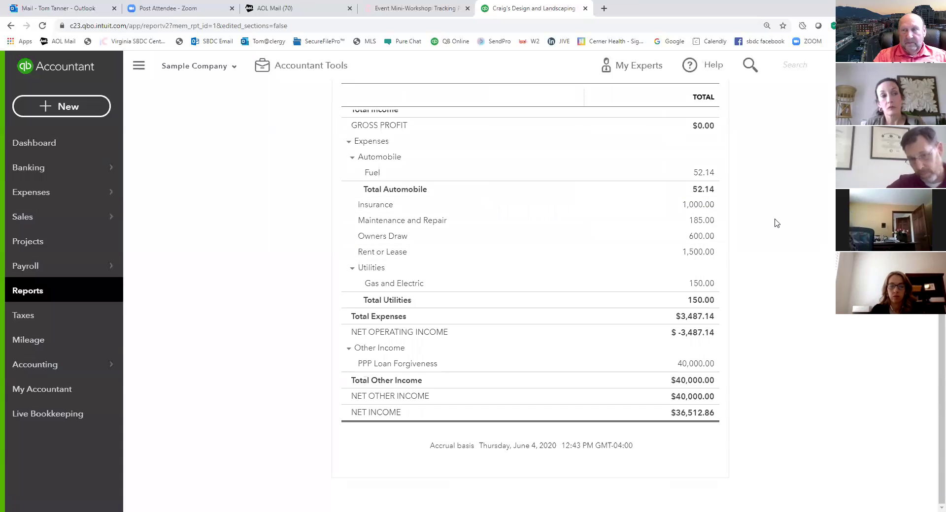
pyautogui.scroll(6, 776, 223)
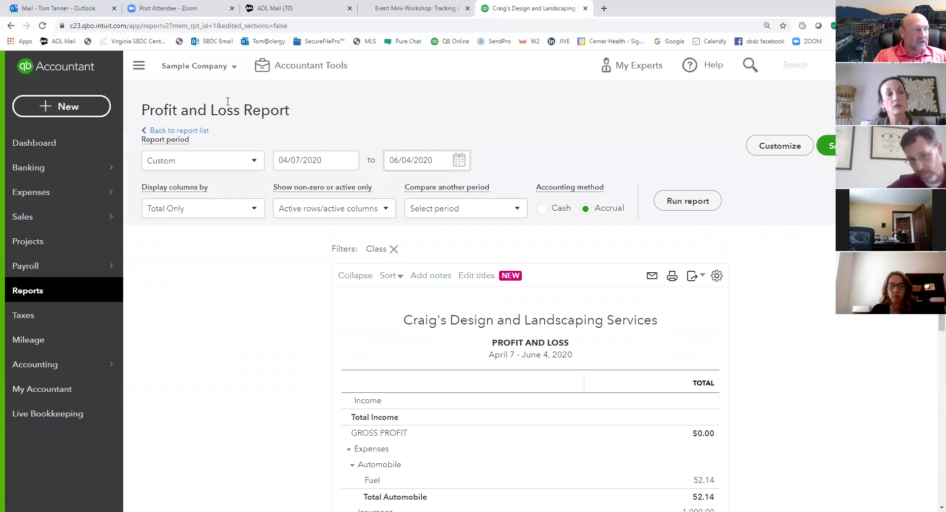
# - Check the standard reports list, and reopen the custom report Profit and Loss - PPP Loan to review its totals and settings
pyautogui.click(176, 131)
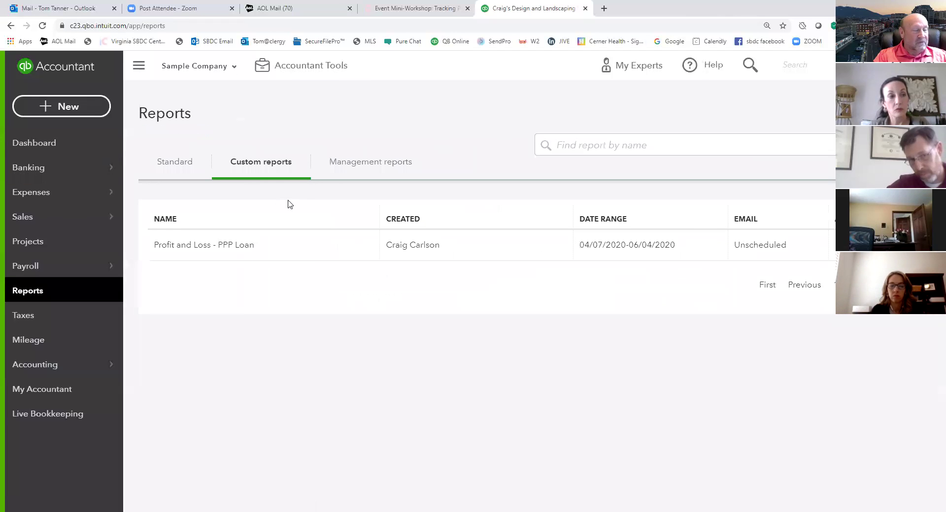
pyautogui.click(175, 164)
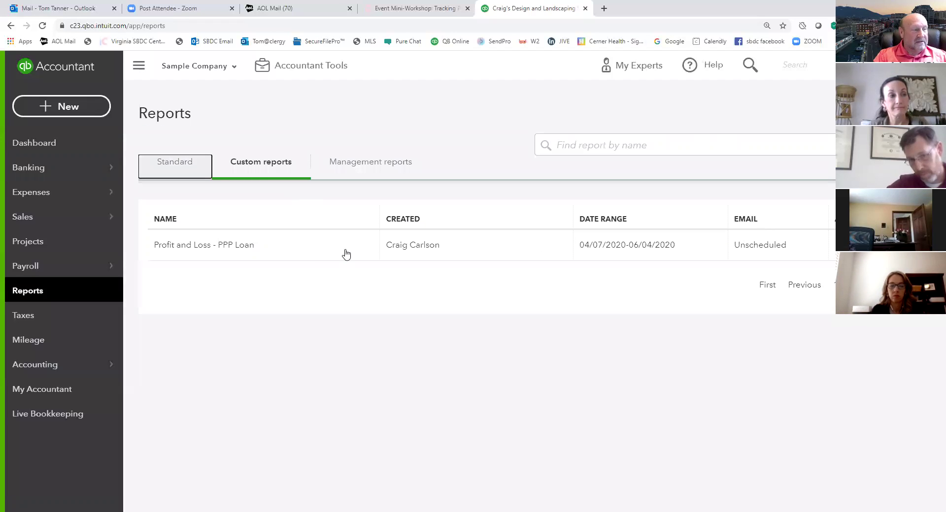
pyautogui.click(192, 165)
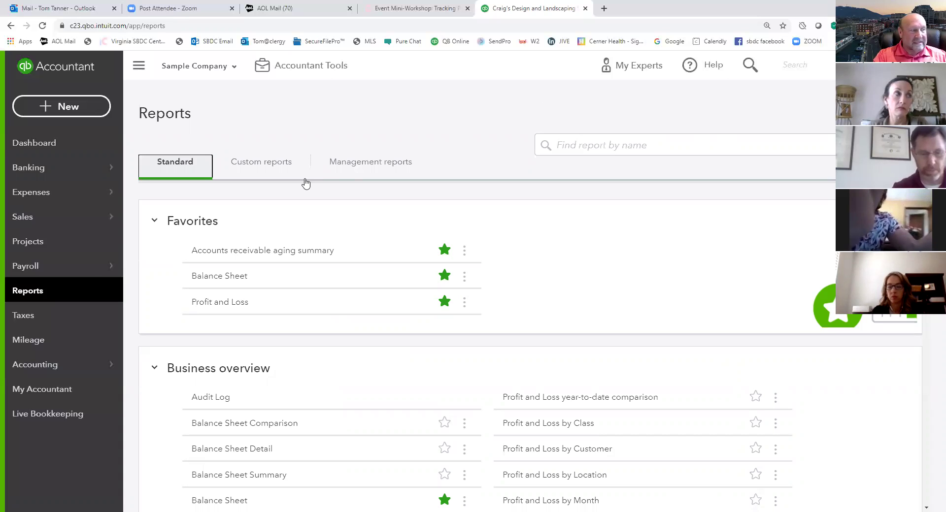
pyautogui.click(281, 166)
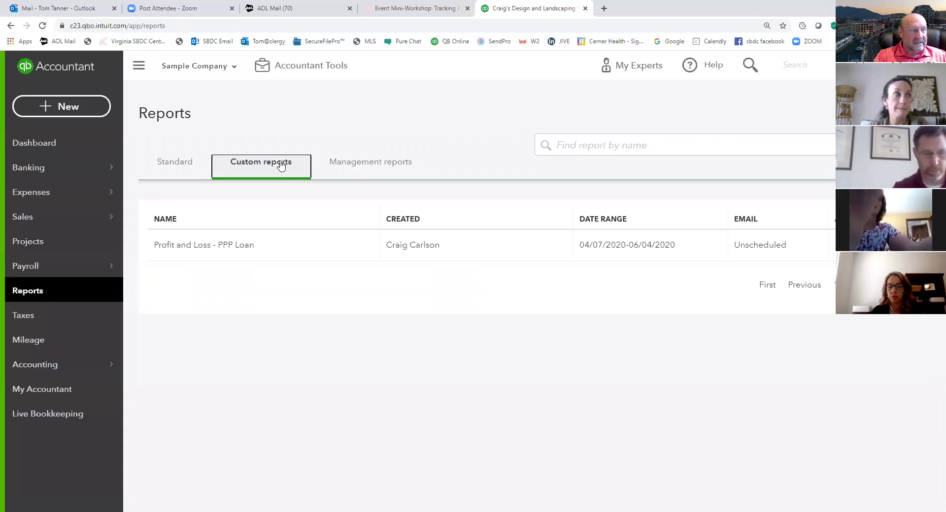
pyautogui.click(247, 249)
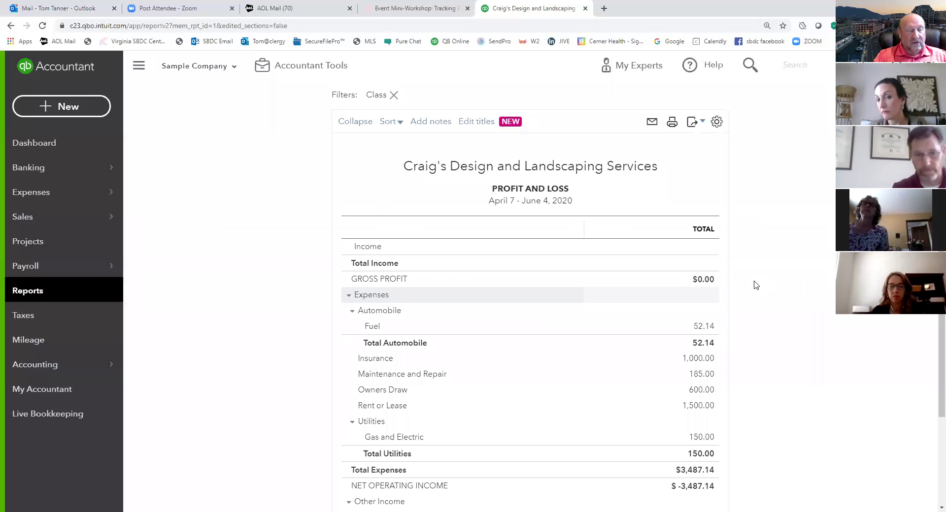
pyautogui.scroll(-2, 756, 285)
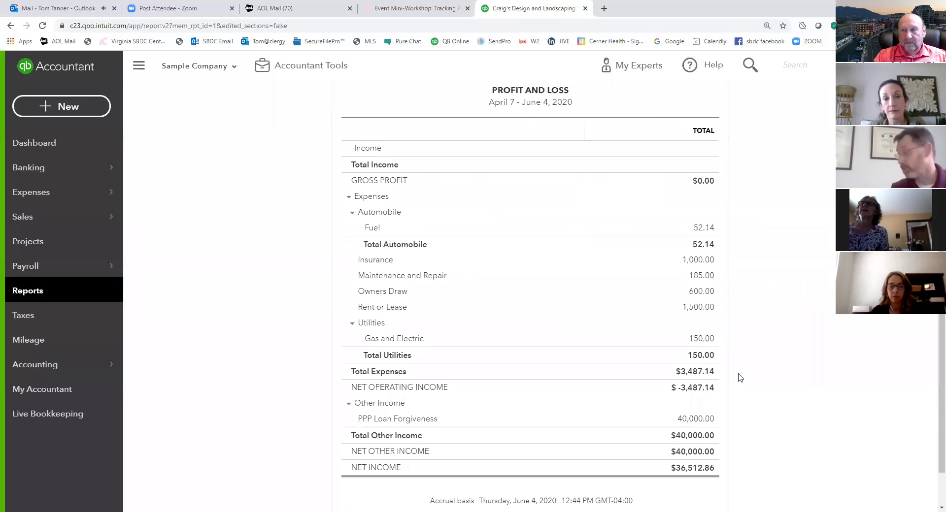
pyautogui.scroll(4, 738, 378)
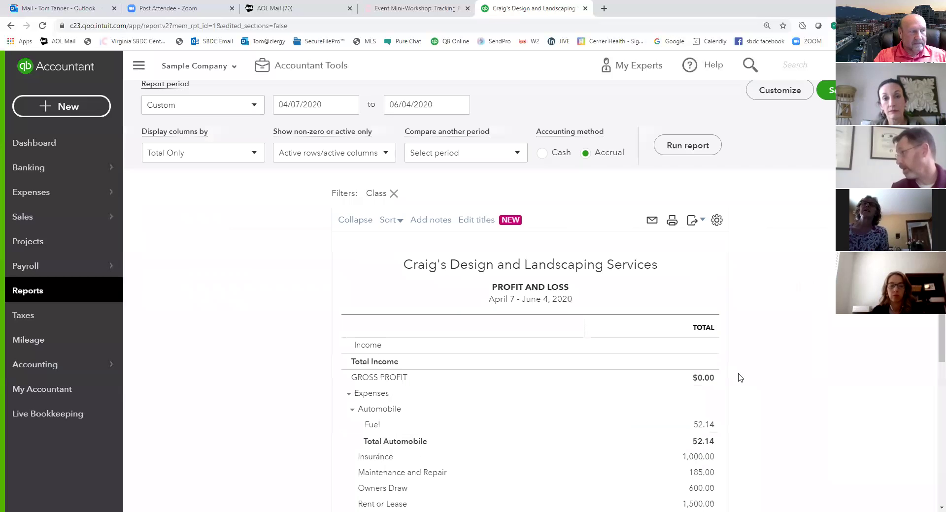
pyautogui.scroll(1, 739, 378)
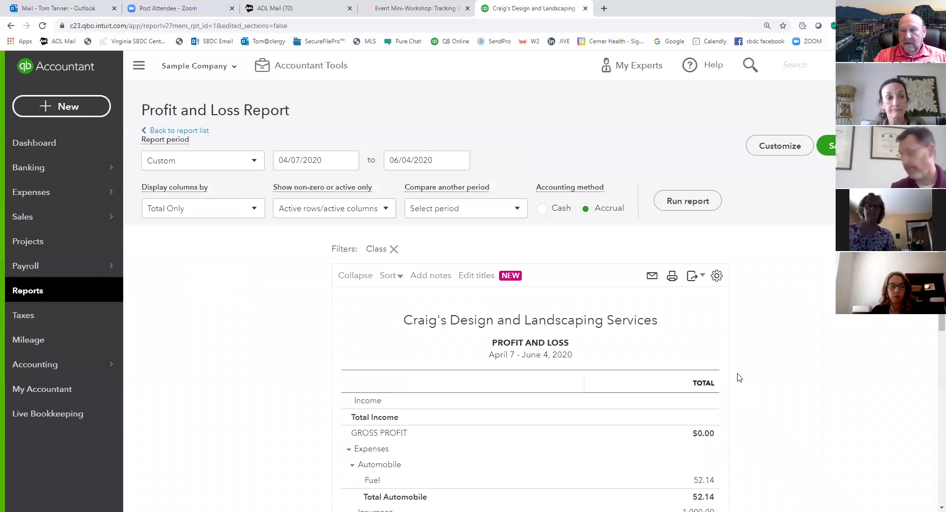